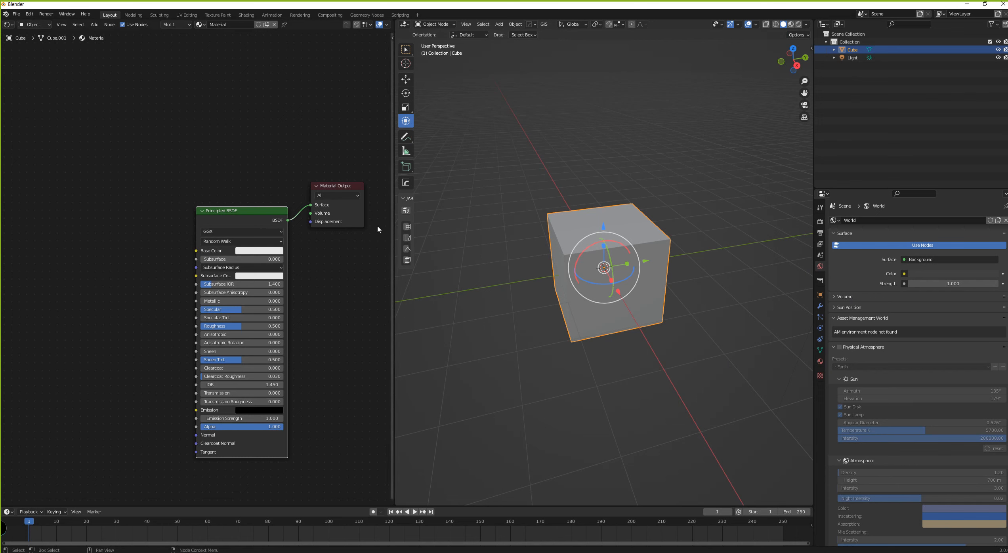
# Step: Reposition the Principled BSDF node so it sits beside the Material Output node
pyautogui.moveTo(207, 215); pyautogui.dragTo(207, 192)
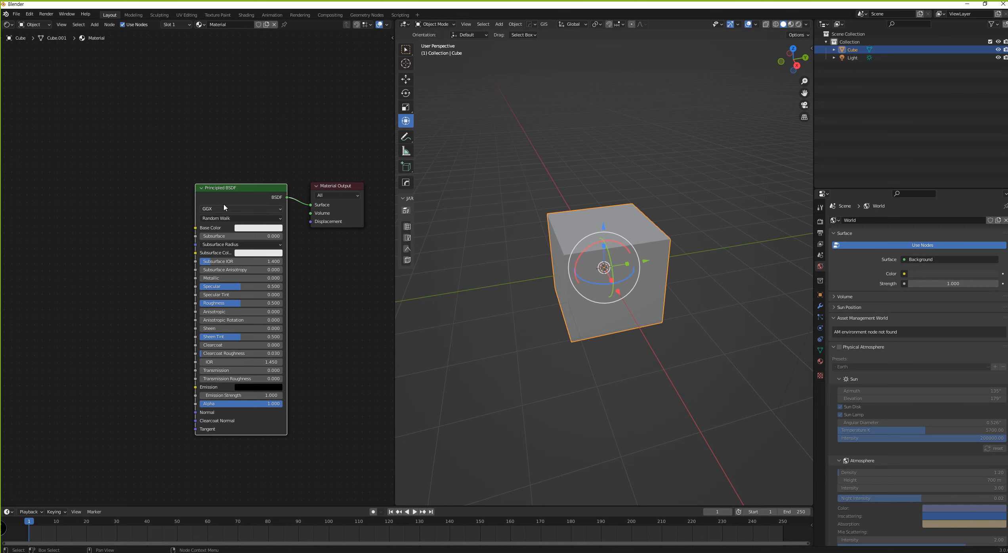
pyautogui.click(253, 232)
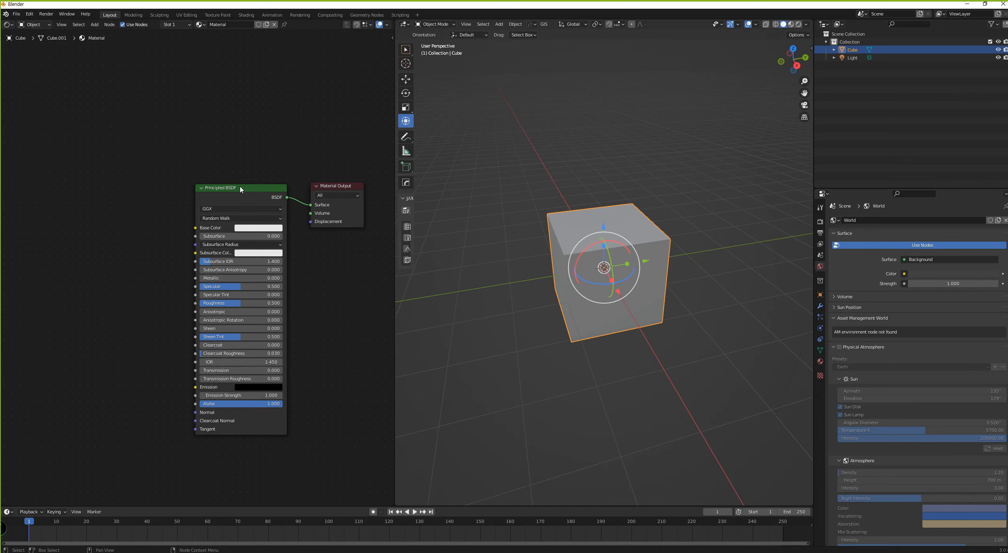
pyautogui.moveTo(239, 187)
pyautogui.mouseDown()
pyautogui.moveTo(239, 223)
pyautogui.moveTo(234, 189)
pyautogui.mouseUp()
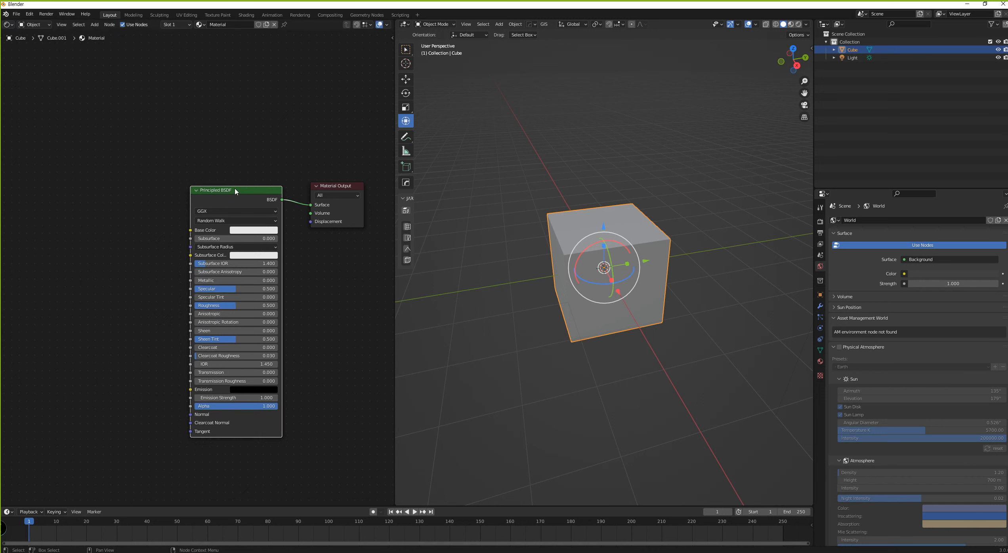
# Step: Add an Add Shader node and an Emission node above the Principled BSDF node
pyautogui.hotkey('shift', 'a')
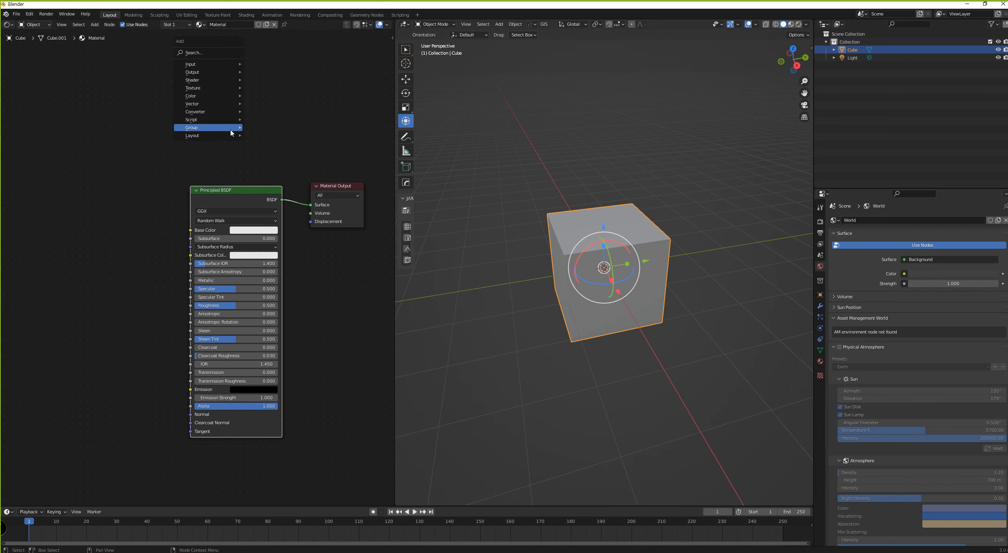
pyautogui.moveTo(213, 82)
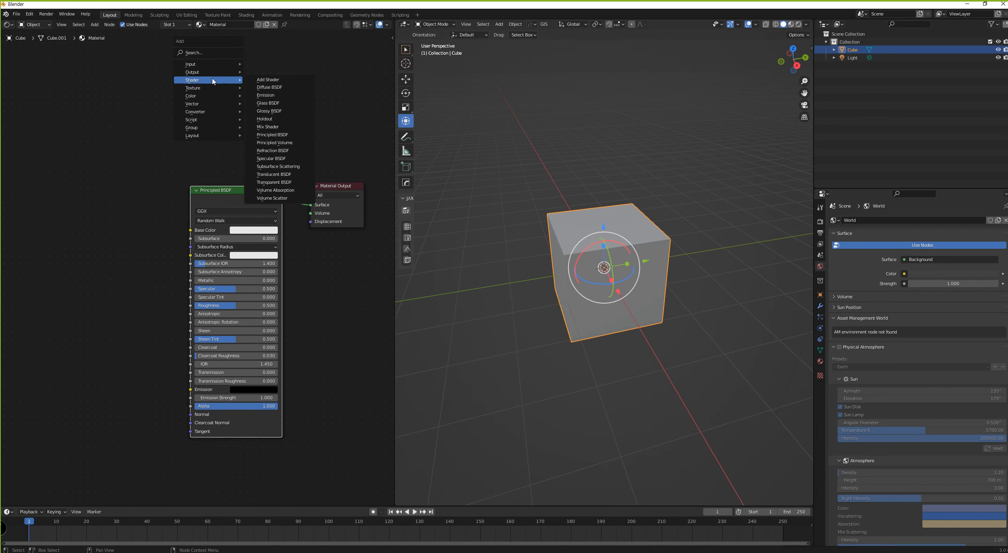
pyautogui.click(263, 80)
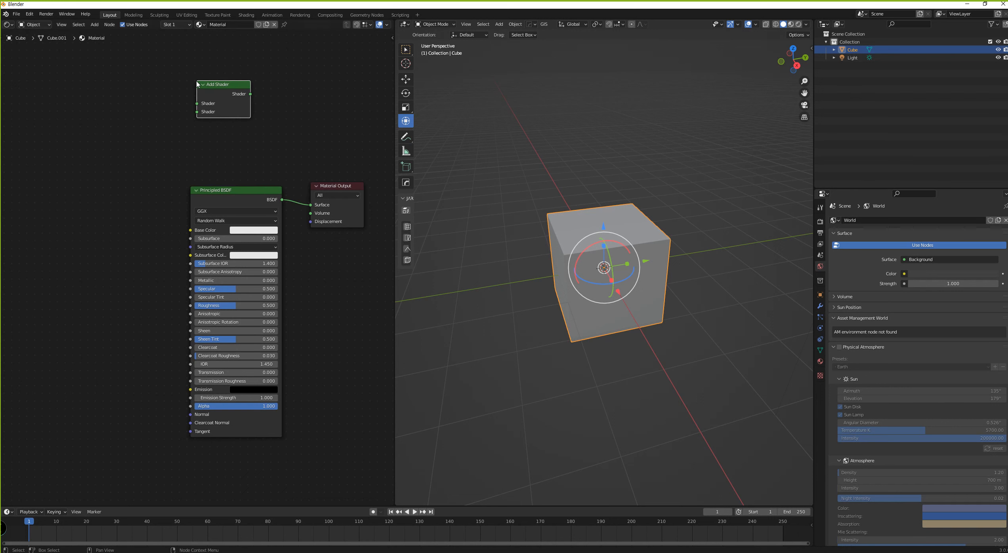
pyautogui.hotkey('shift', 'a')
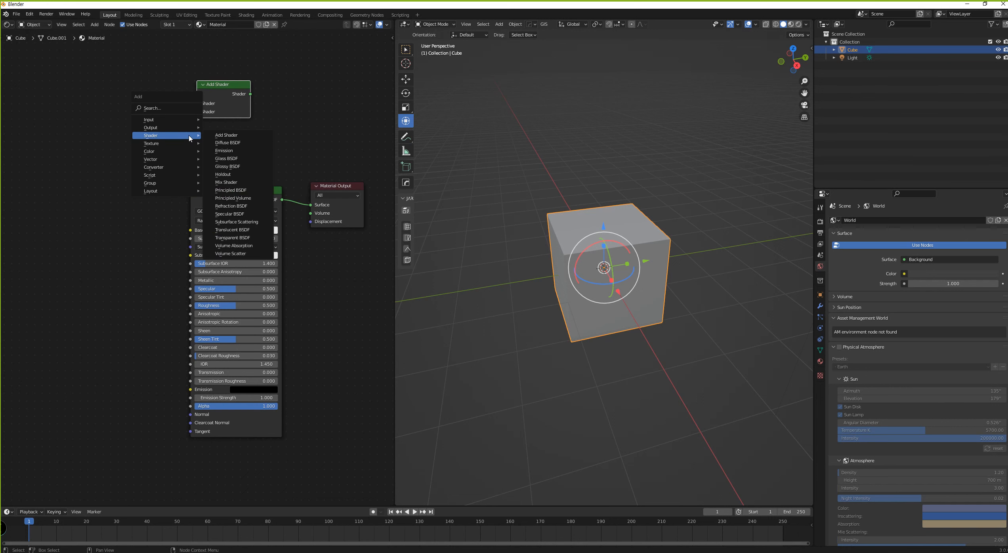
pyautogui.click(230, 151)
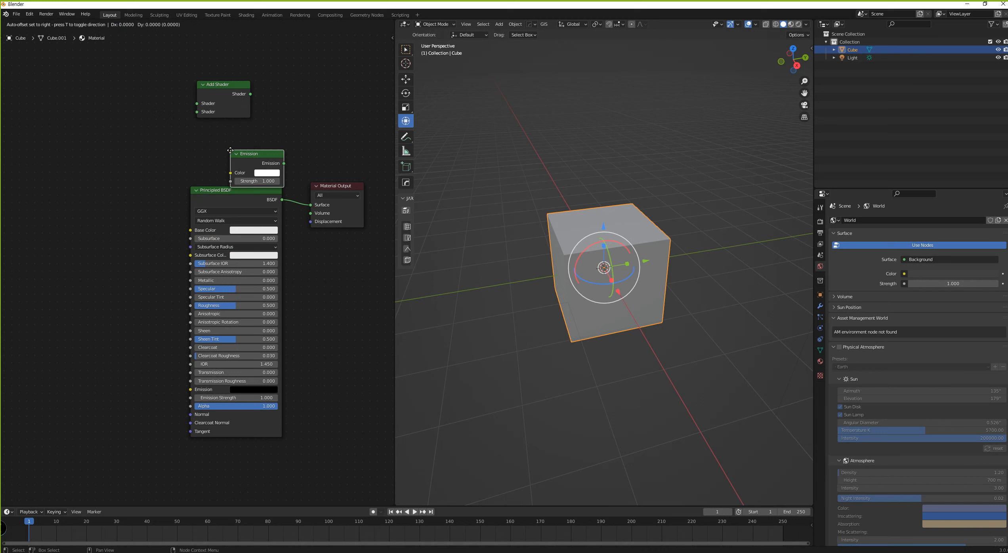
pyautogui.click(192, 126)
pyautogui.hotkey('shift', 'a')
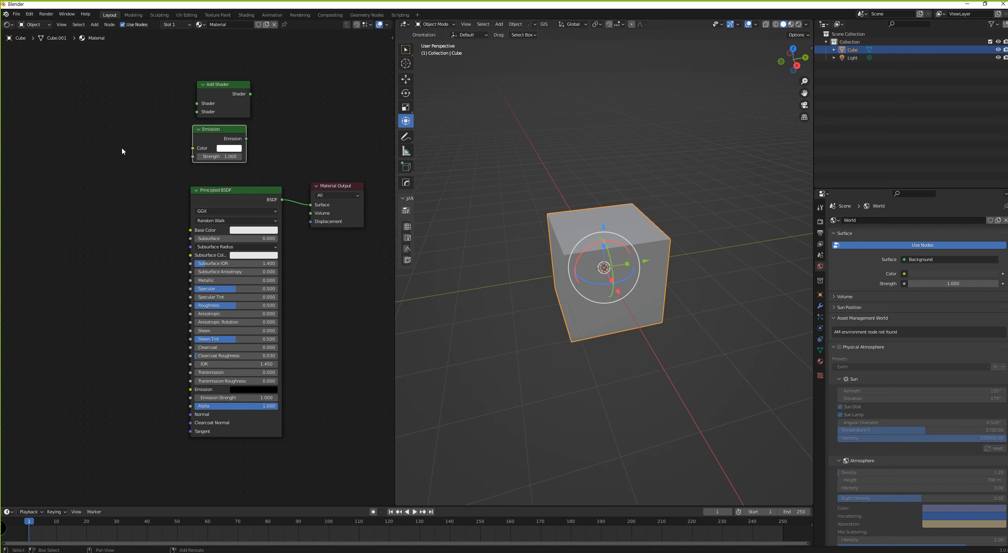
pyautogui.hotkey('shift', 'a')
pyautogui.click(81, 59)
pyautogui.click(94, 24)
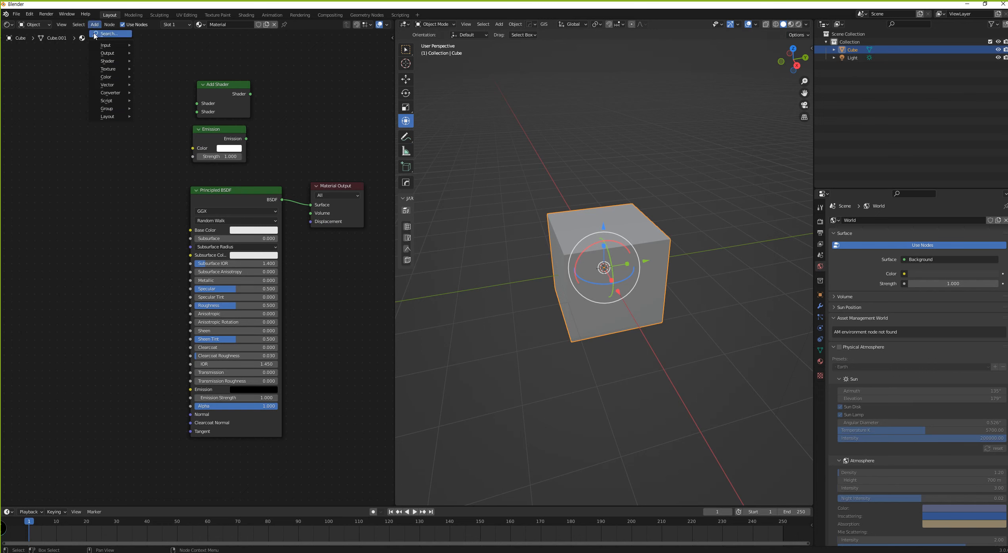
pyautogui.moveTo(108, 44)
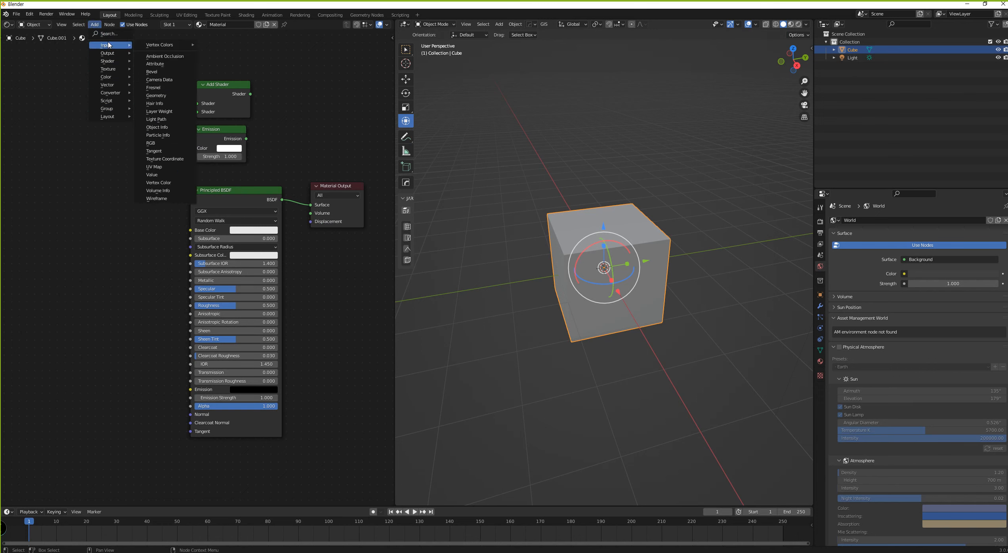
pyautogui.moveTo(110, 117)
pyautogui.click(154, 124)
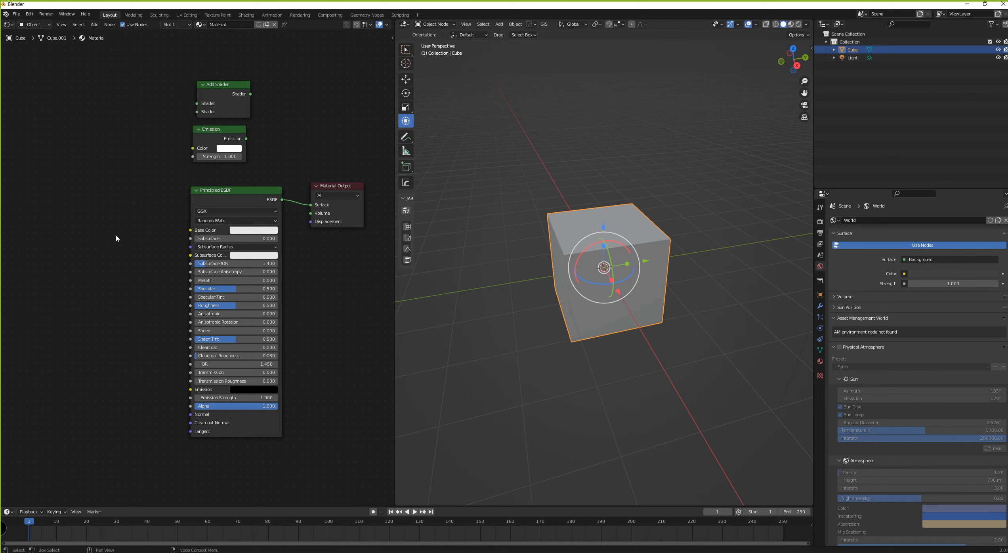
pyautogui.click(184, 250)
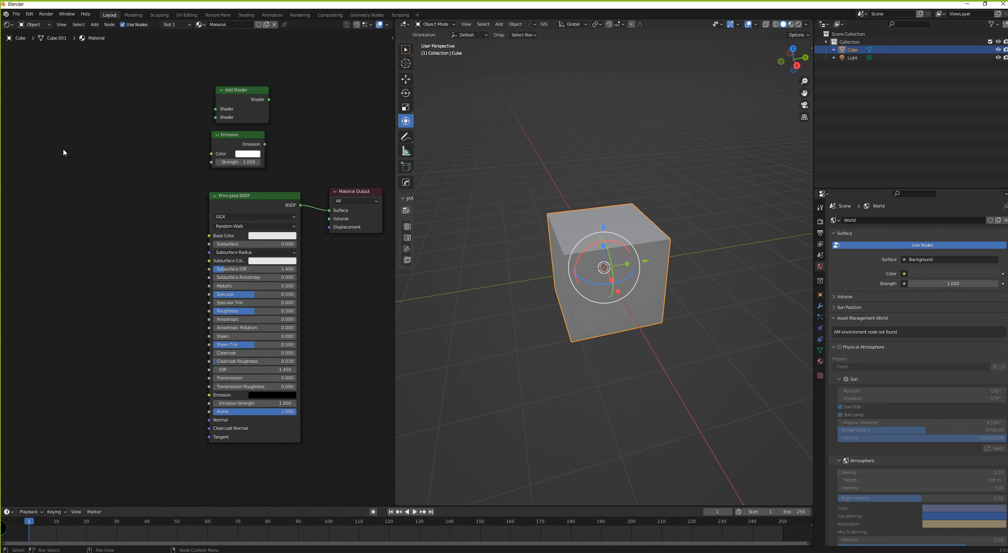
# Step: Add an Ambient Occlusion input node and place it to the left of the Principled BSDF node
pyautogui.hotkey('shift', 'a')
pyautogui.moveTo(51, 234)
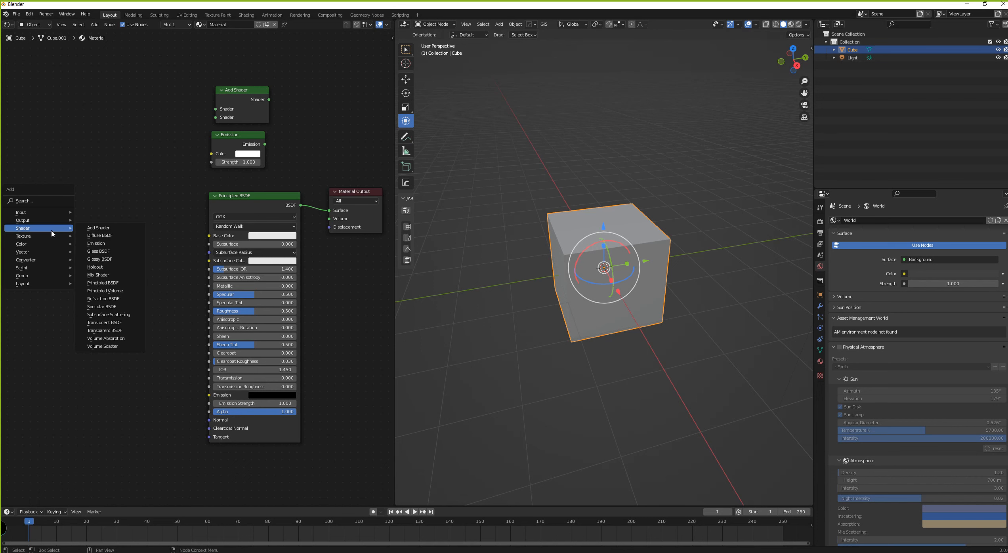
pyautogui.moveTo(50, 214)
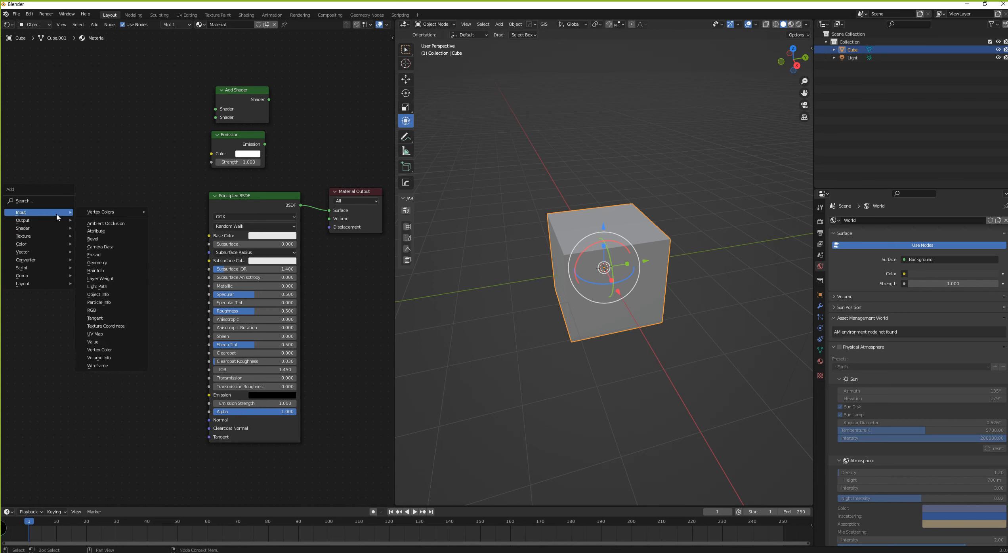
pyautogui.click(106, 223)
pyautogui.click(48, 217)
pyautogui.moveTo(134, 216); pyautogui.dragTo(82, 216, button='middle')
pyautogui.click(343, 201)
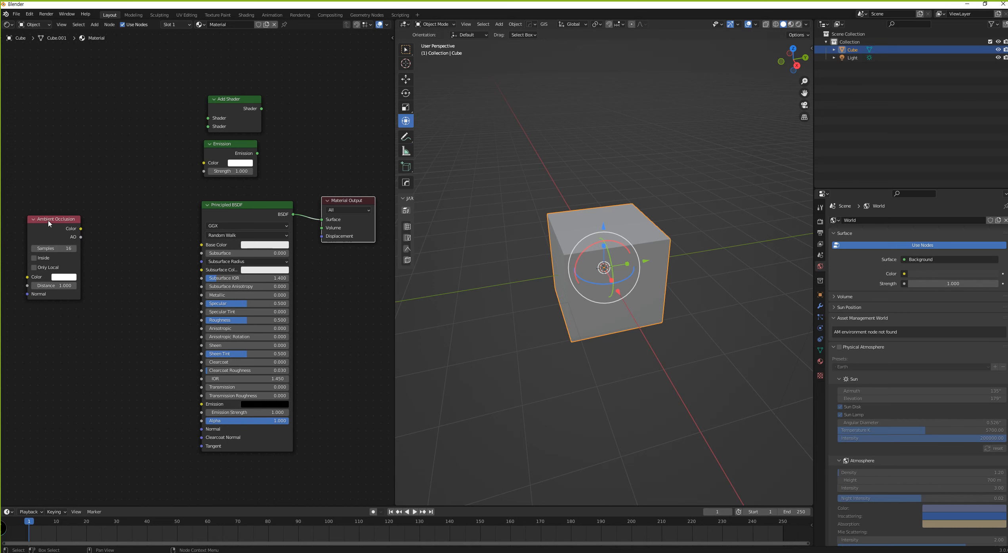
pyautogui.moveTo(47, 221); pyautogui.dragTo(37, 221)
# Step: Add a second Material Output node and place it above the existing one
pyautogui.moveTo(75, 215); pyautogui.dragTo(147, 212, button='middle')
pyautogui.hotkey('shift', 'a')
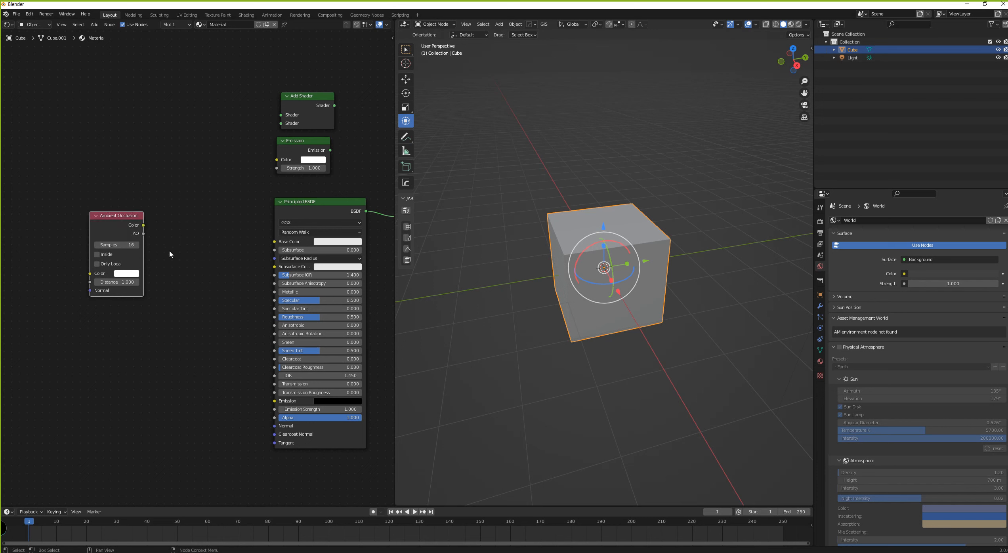
pyautogui.hotkey('shift', 'a')
pyautogui.moveTo(99, 212)
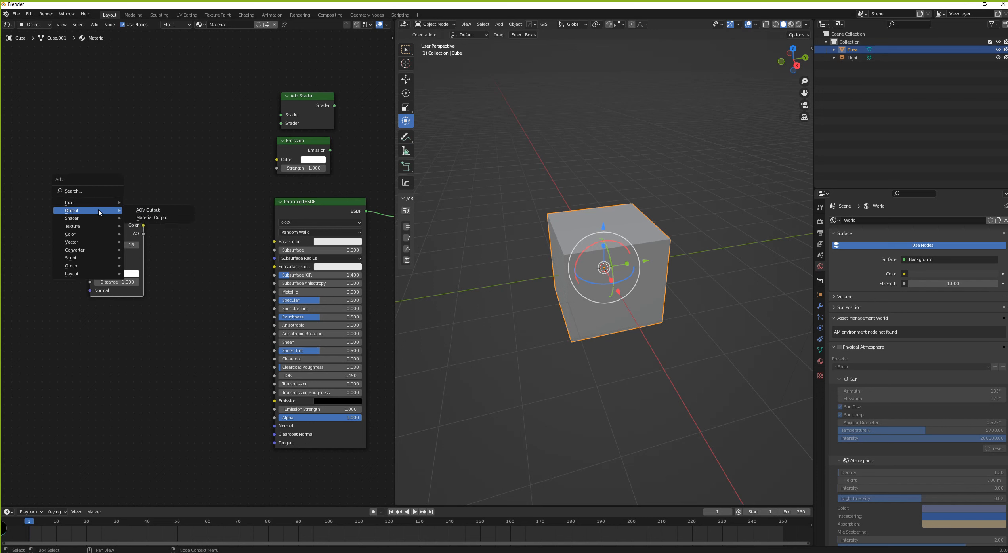
pyautogui.click(154, 218)
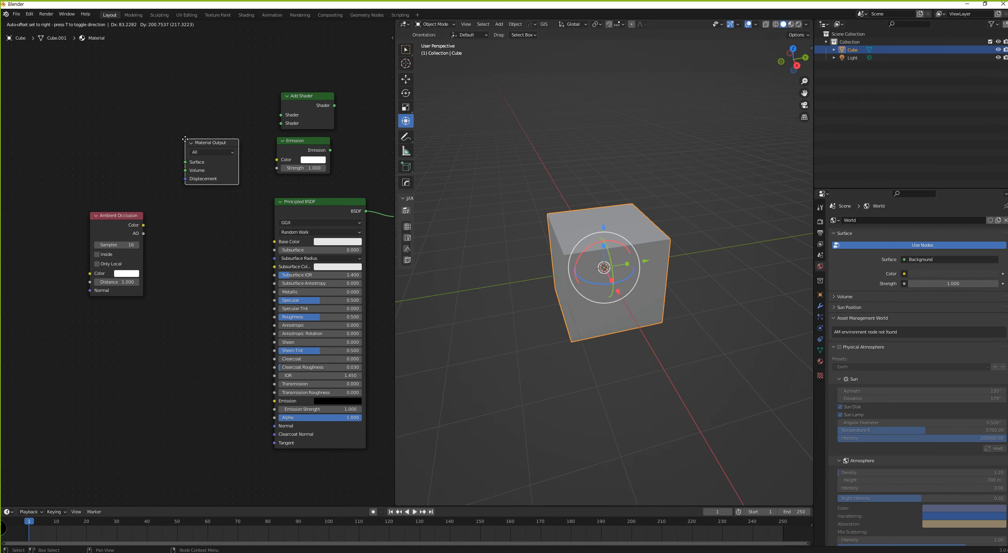
pyautogui.click(226, 147)
pyautogui.moveTo(226, 147); pyautogui.dragTo(132, 161, button='middle')
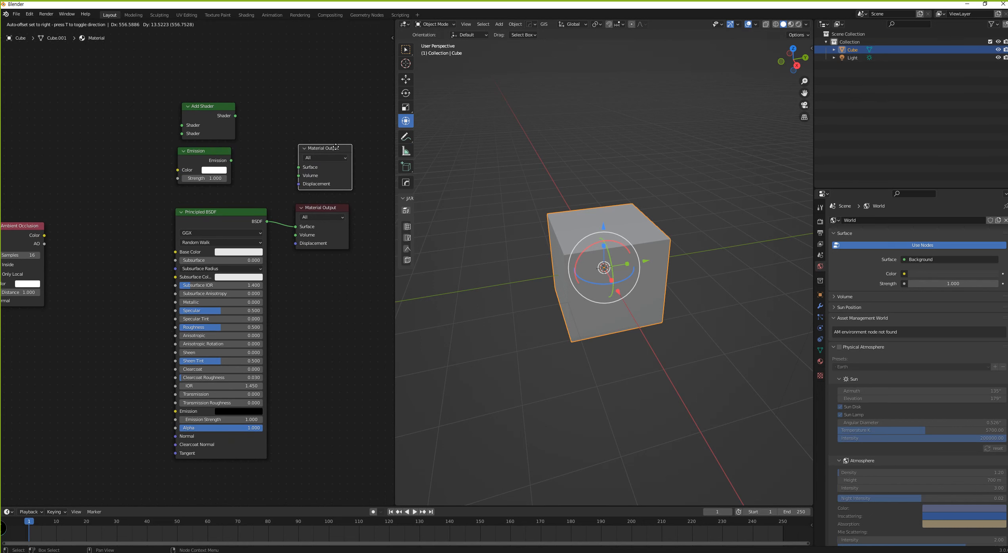
pyautogui.click(344, 157)
# Step: Add an AOV Output node above the second Material Output node
pyautogui.hotkey('shift', 'a')
pyautogui.moveTo(289, 118)
pyautogui.click(321, 118)
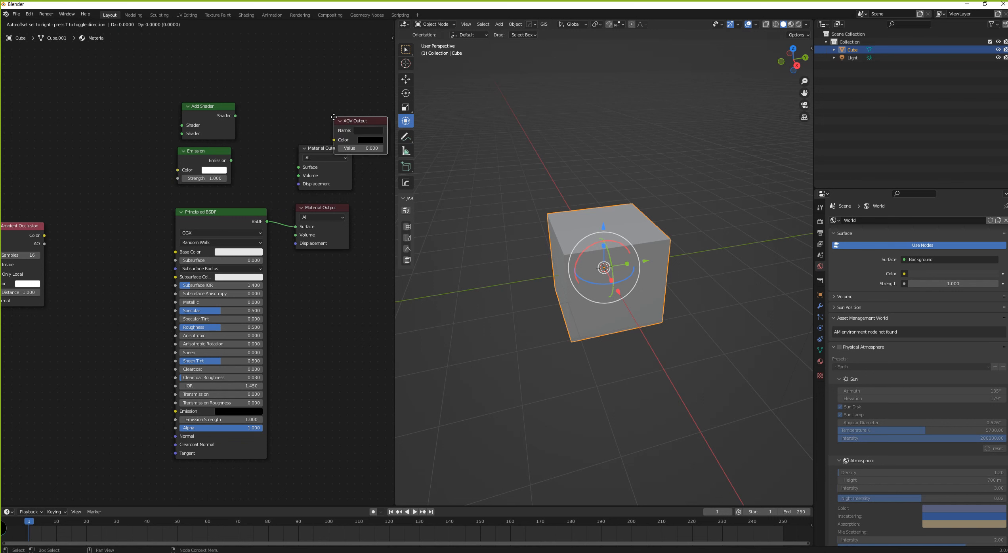
pyautogui.click(340, 95)
# Step: Delete the AOV Output, the extra Material Output, the Add Shader and the Emission nodes
pyautogui.moveTo(282, 66); pyautogui.dragTo(353, 187)
pyautogui.press('x')
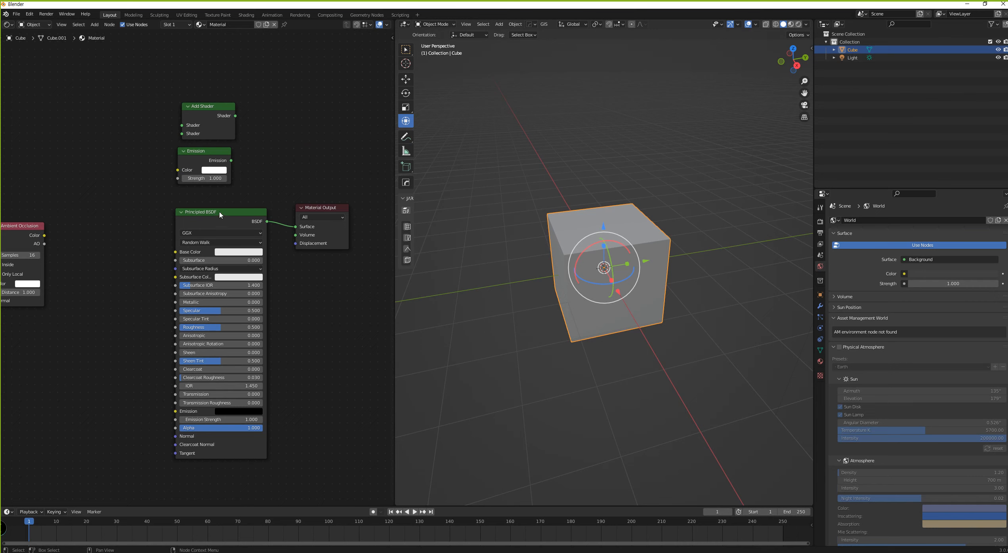
pyautogui.moveTo(155, 83); pyautogui.dragTo(250, 193)
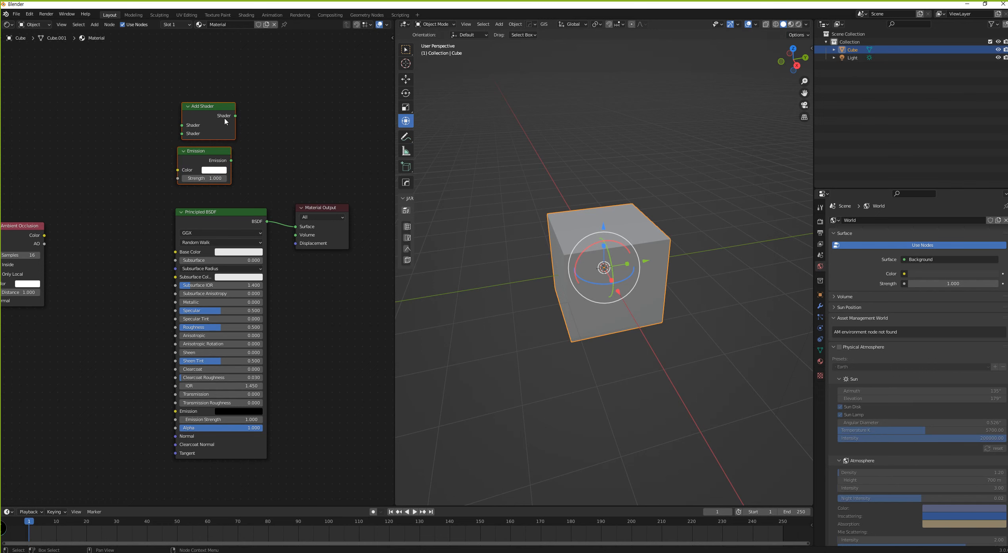
pyautogui.press('x')
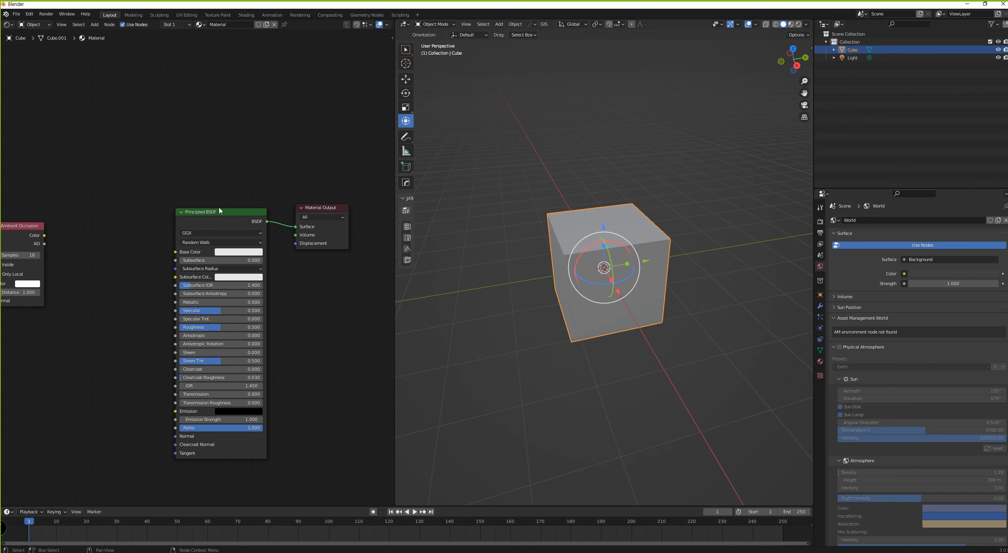
# Step: Show the cube's material properties and set the Principled BSDF base color to blue with hue 0.650, saturation 0.996 and value 0.800
pyautogui.moveTo(220, 210)
pyautogui.mouseDown()
pyautogui.moveTo(195, 212)
pyautogui.moveTo(212, 214)
pyautogui.mouseUp()
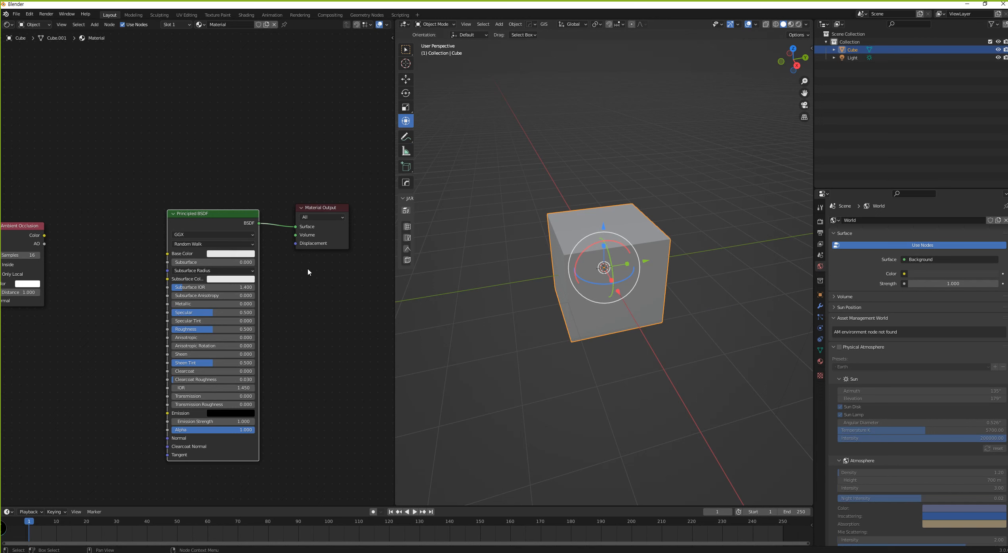
pyautogui.click(820, 362)
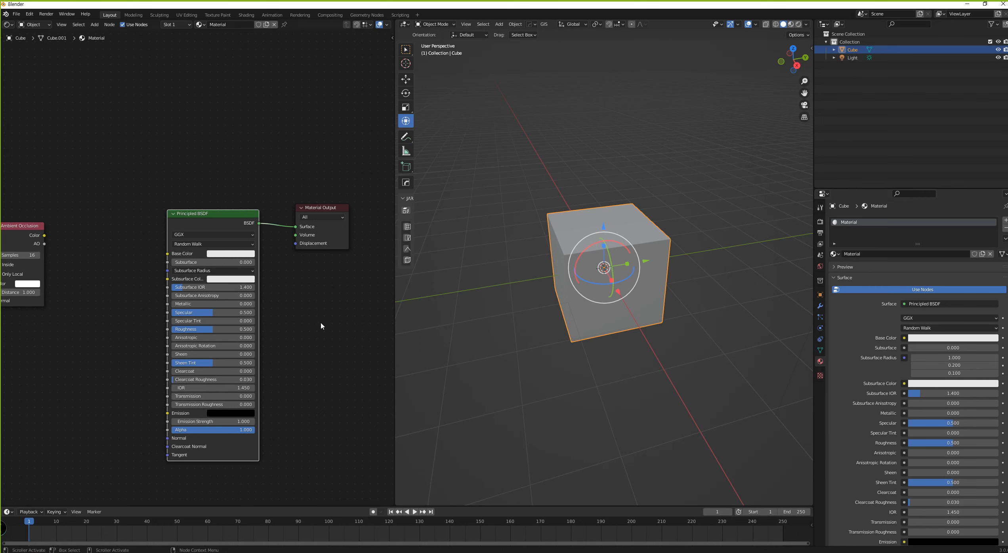
pyautogui.click(235, 254)
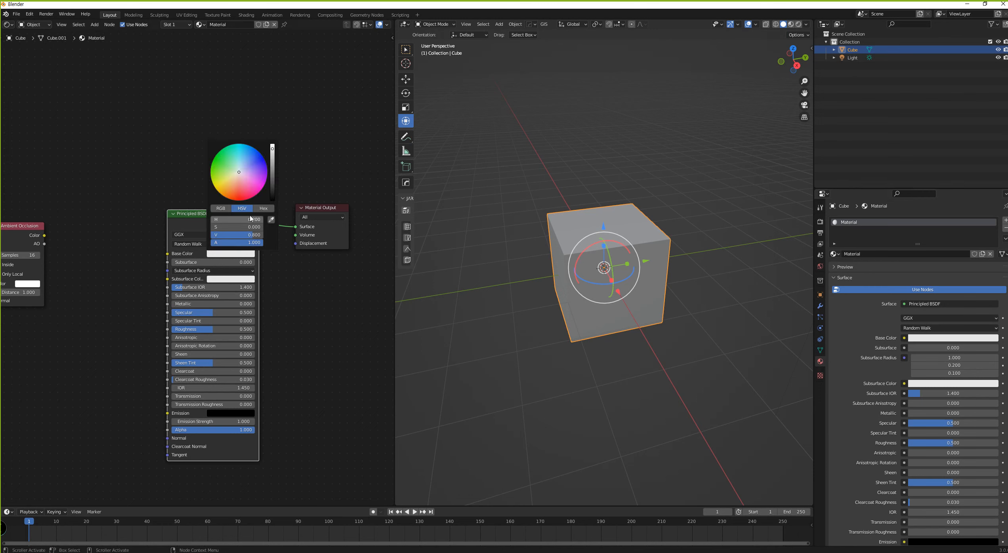
pyautogui.click(257, 151)
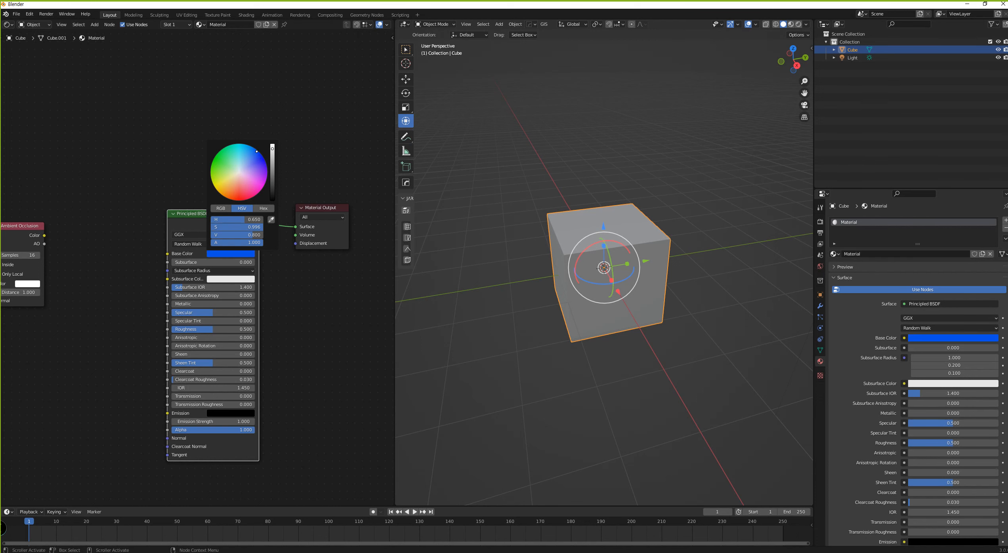
pyautogui.click(691, 137)
# Step: Compare the cube in Material Preview and Rendered viewport shading from several angles, ending in Rendered
pyautogui.click(790, 24)
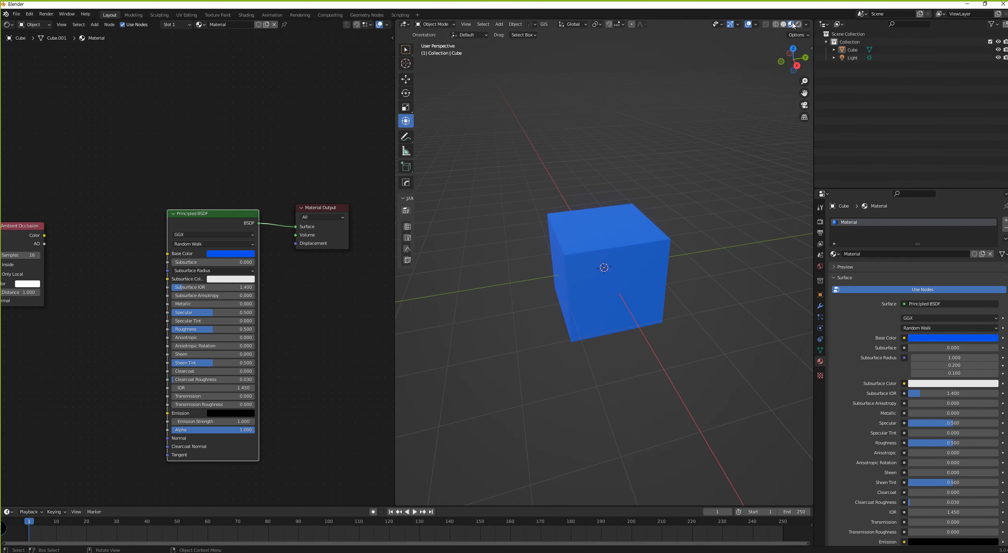
pyautogui.moveTo(691, 137); pyautogui.dragTo(661, 264, button='middle')
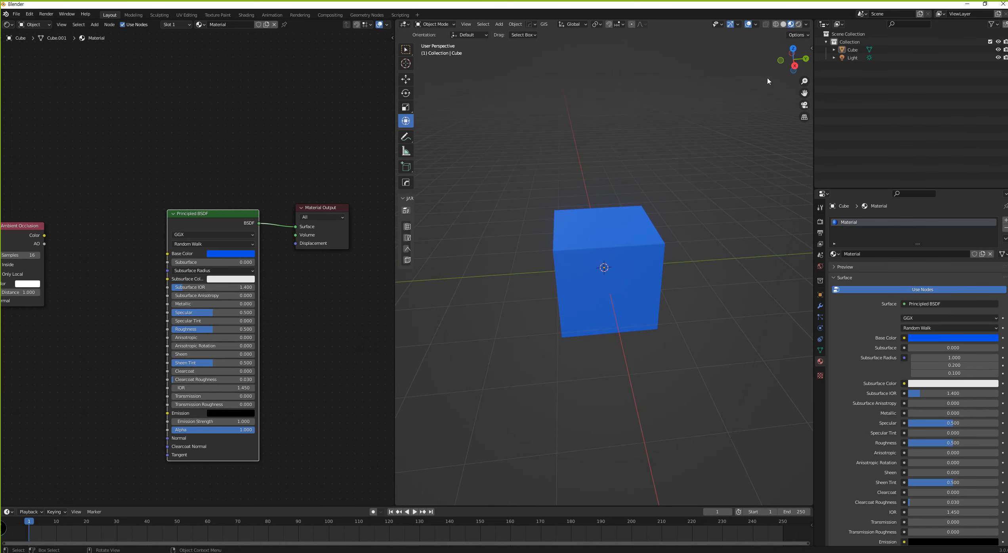
pyautogui.click(798, 24)
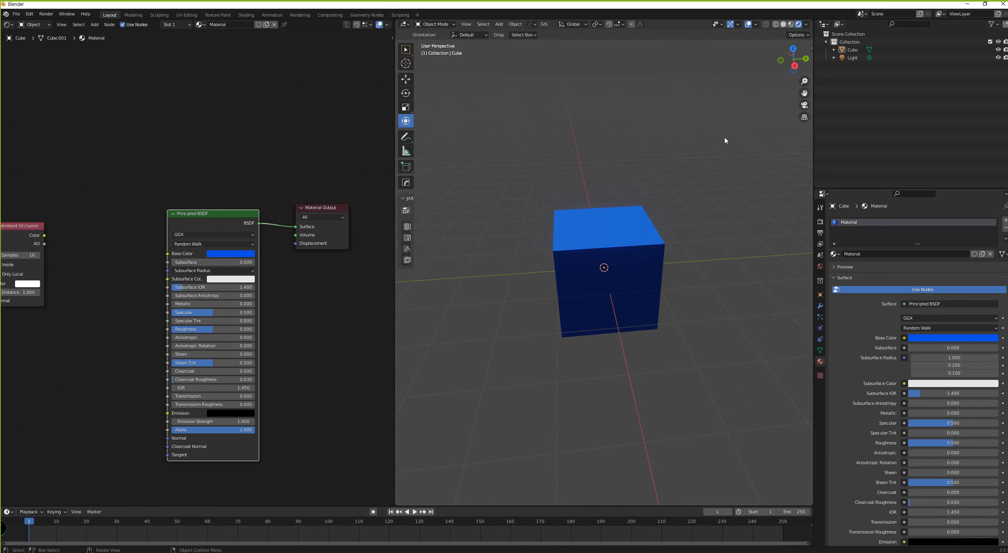
pyautogui.moveTo(727, 135); pyautogui.dragTo(699, 155, button='middle')
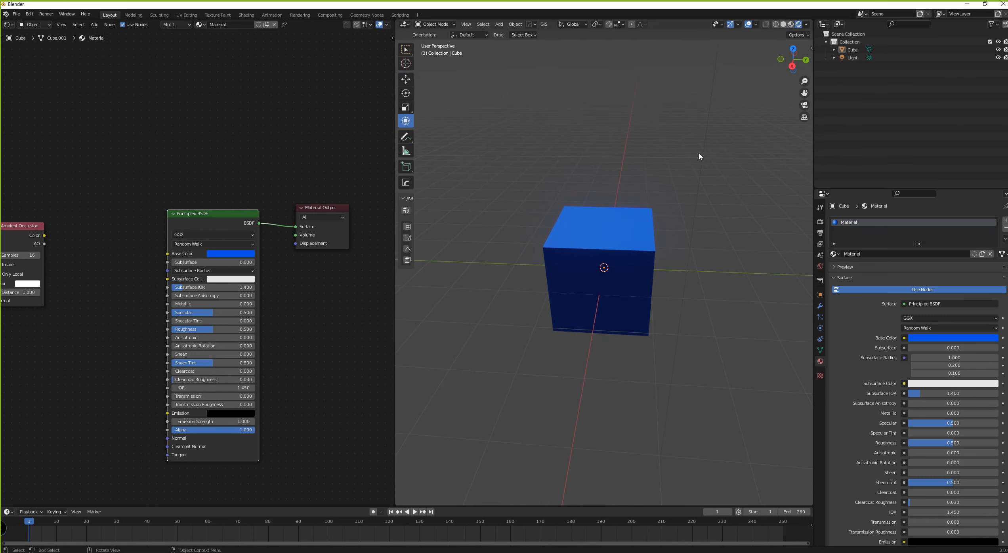
pyautogui.click(790, 25)
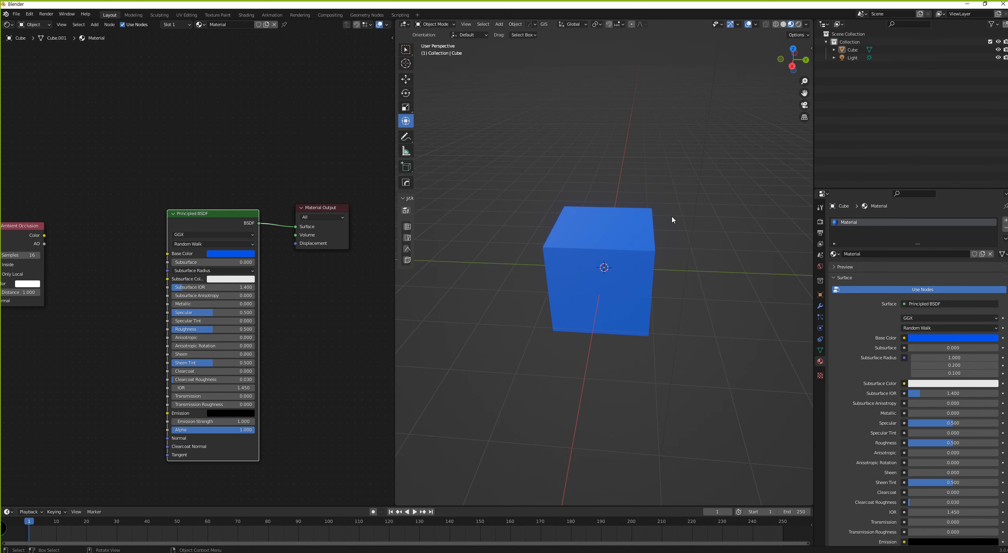
pyautogui.moveTo(674, 226); pyautogui.dragTo(653, 233, button='middle')
pyautogui.scroll(3, 654, 234)
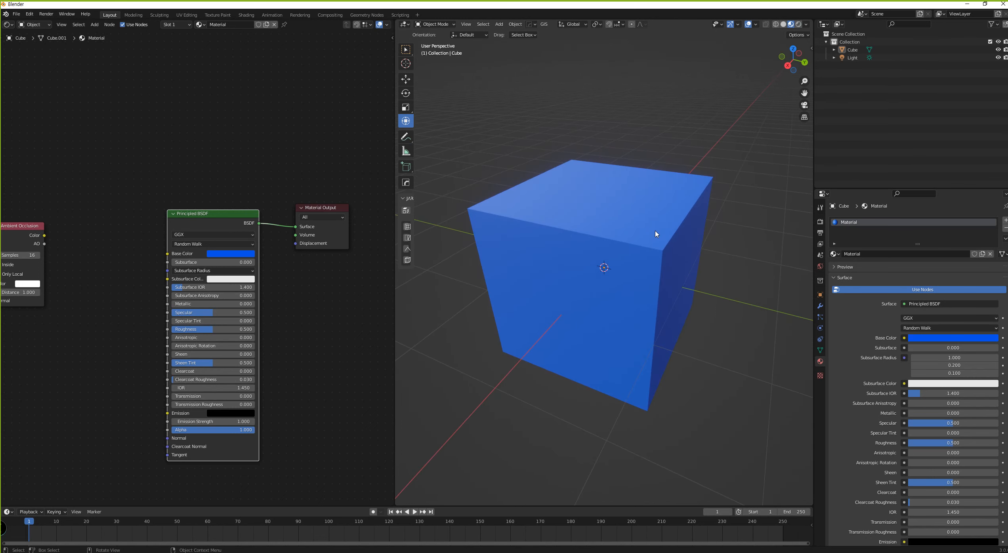
pyautogui.click(799, 26)
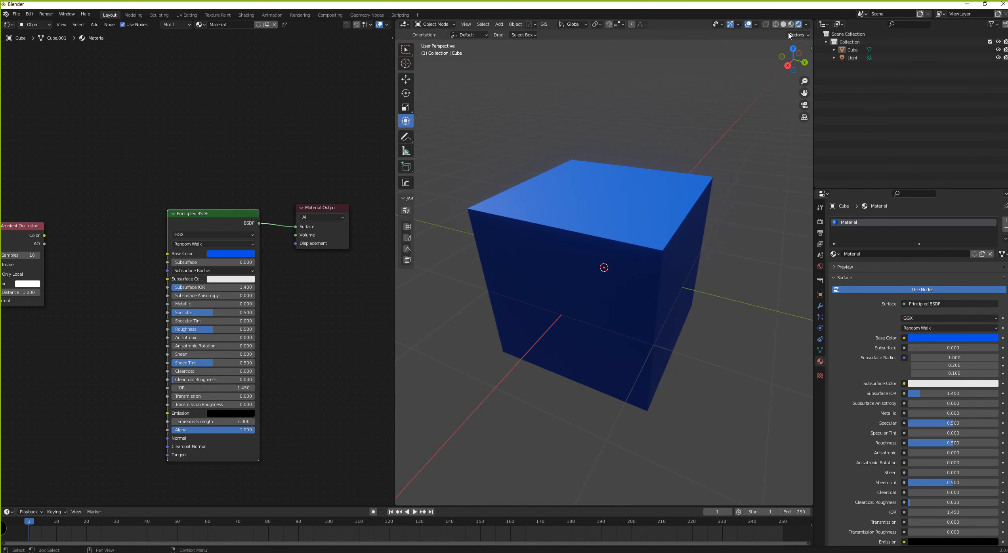
# Step: Move the sun light about 3.37 m so it stands above and behind the cube, and deselect it
pyautogui.moveTo(655, 174)
pyautogui.mouseDown(button='middle')
pyautogui.moveTo(546, 168)
pyautogui.moveTo(727, 177)
pyautogui.mouseUp(button='middle')
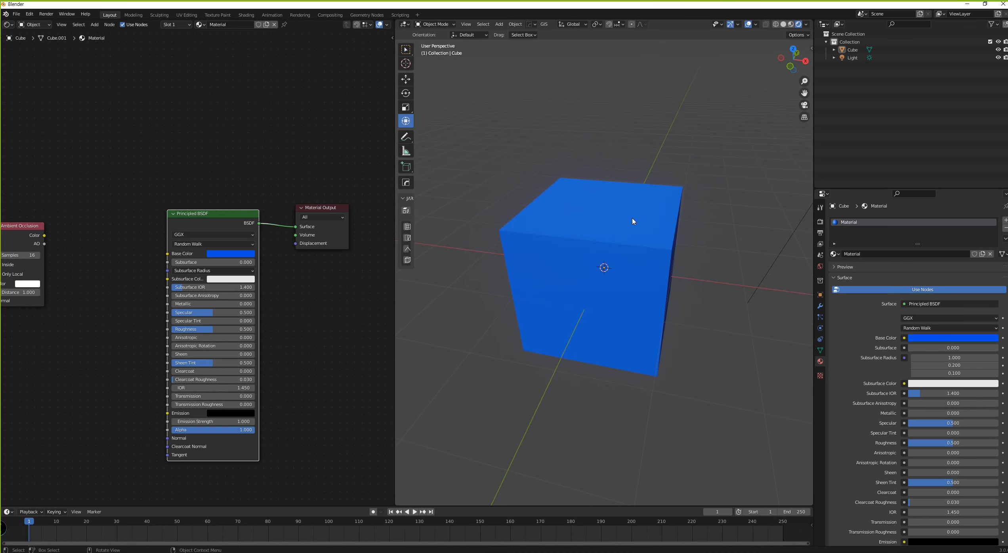
pyautogui.scroll(-5, 604, 202)
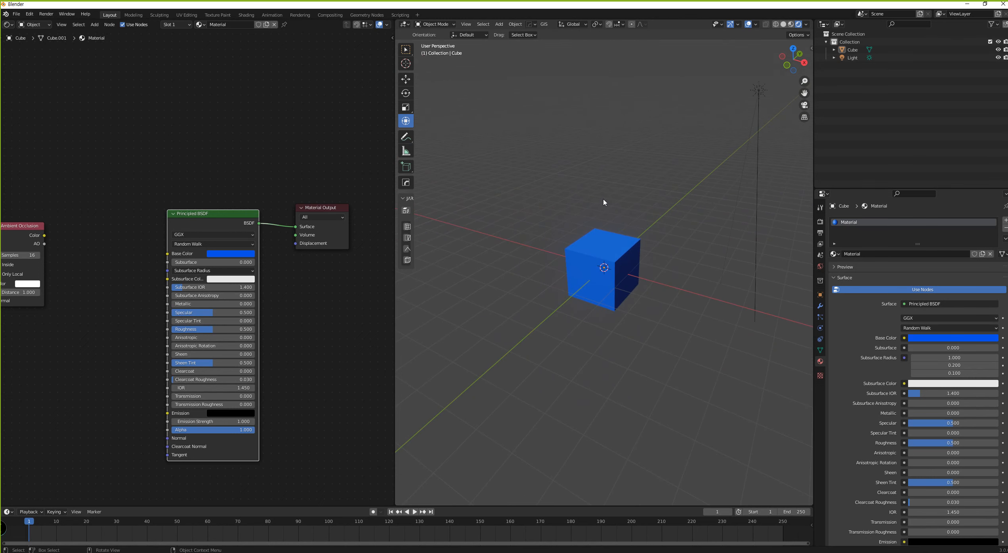
pyautogui.click(758, 91)
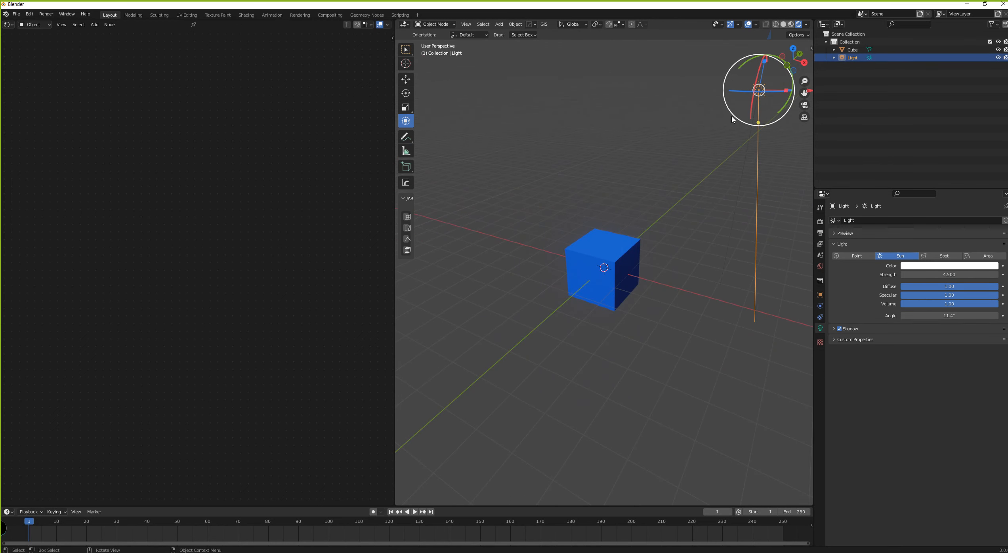
pyautogui.press('g')
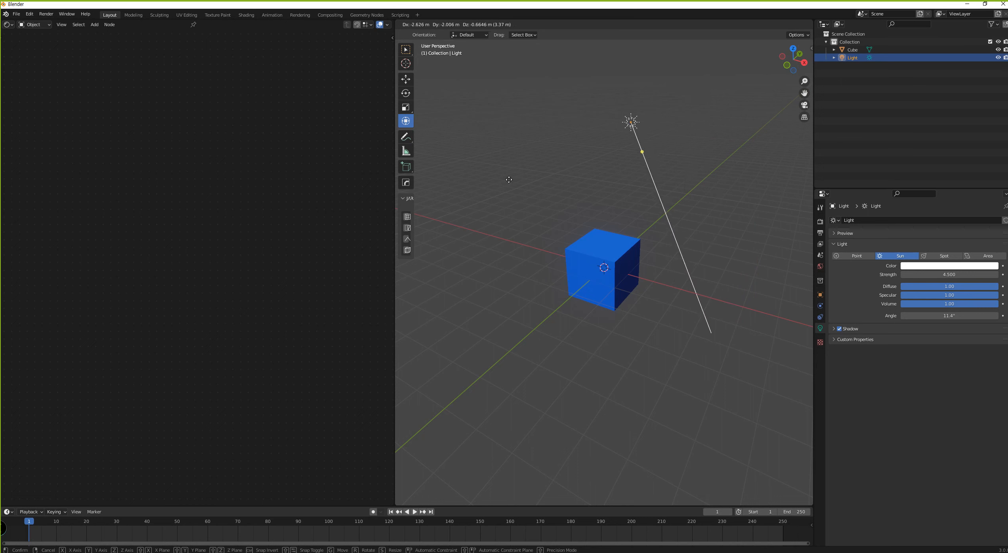
pyautogui.click(509, 180)
pyautogui.click(677, 152)
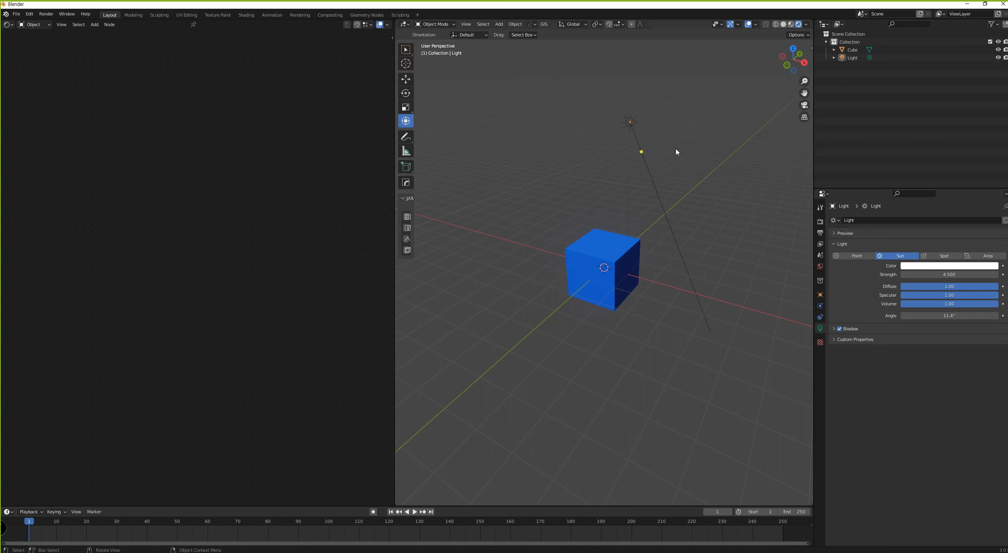
# Step: Re-aim the sun light at a flatter angle by moving its target handle, and deselect it
pyautogui.click(630, 123)
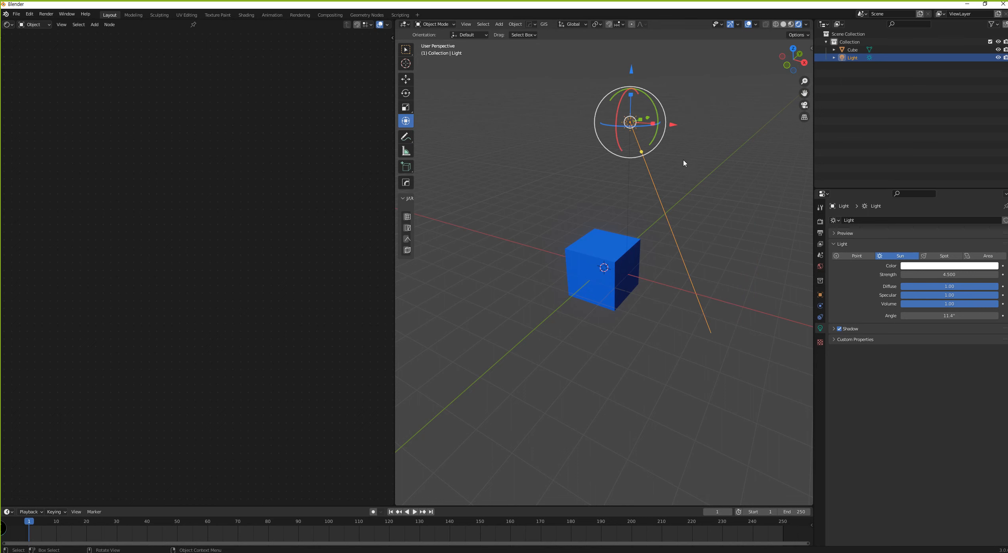
pyautogui.moveTo(730, 199); pyautogui.dragTo(715, 216, button='middle')
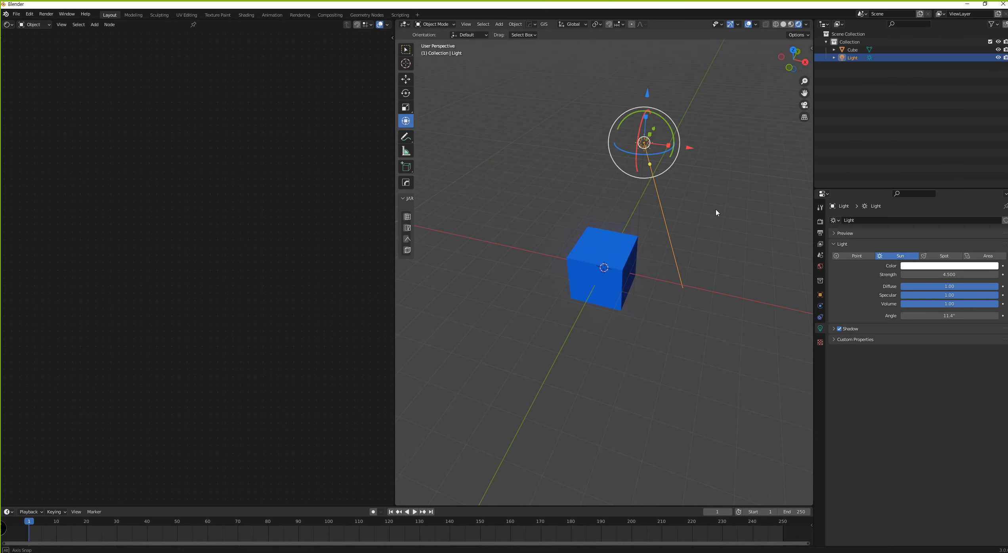
pyautogui.moveTo(670, 155)
pyautogui.mouseDown()
pyautogui.moveTo(650, 166)
pyautogui.moveTo(620, 162)
pyautogui.moveTo(603, 145)
pyautogui.moveTo(607, 119)
pyautogui.moveTo(643, 126)
pyautogui.moveTo(651, 151)
pyautogui.moveTo(610, 162)
pyautogui.moveTo(582, 156)
pyautogui.moveTo(600, 140)
pyautogui.moveTo(644, 154)
pyautogui.mouseUp()
pyautogui.click(568, 175)
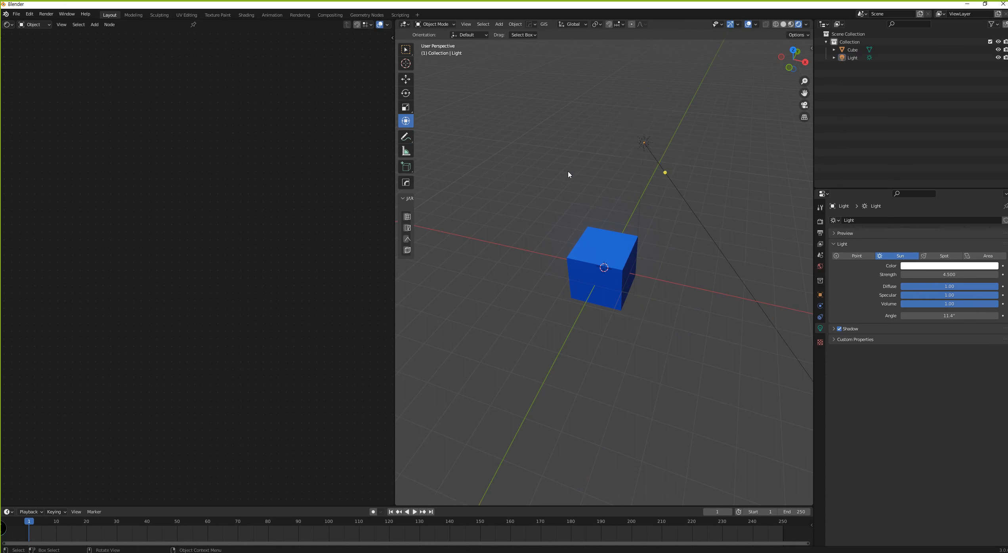
# Step: Set the cube's Principled BSDF base color to magenta with hue 0.907, saturation 1.000 and value 0.800, and hide the viewport overlays
pyautogui.click(602, 275)
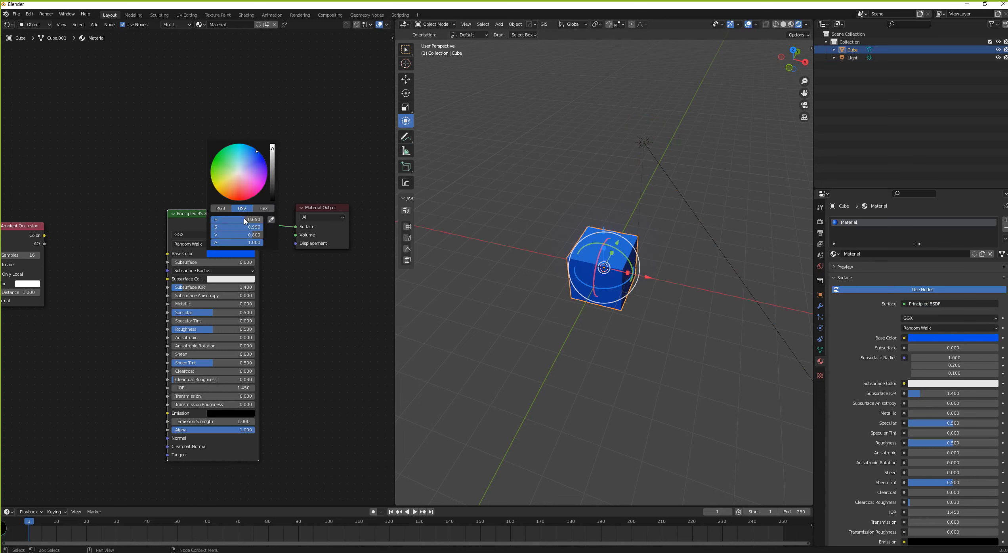
pyautogui.moveTo(255, 153); pyautogui.dragTo(255, 191)
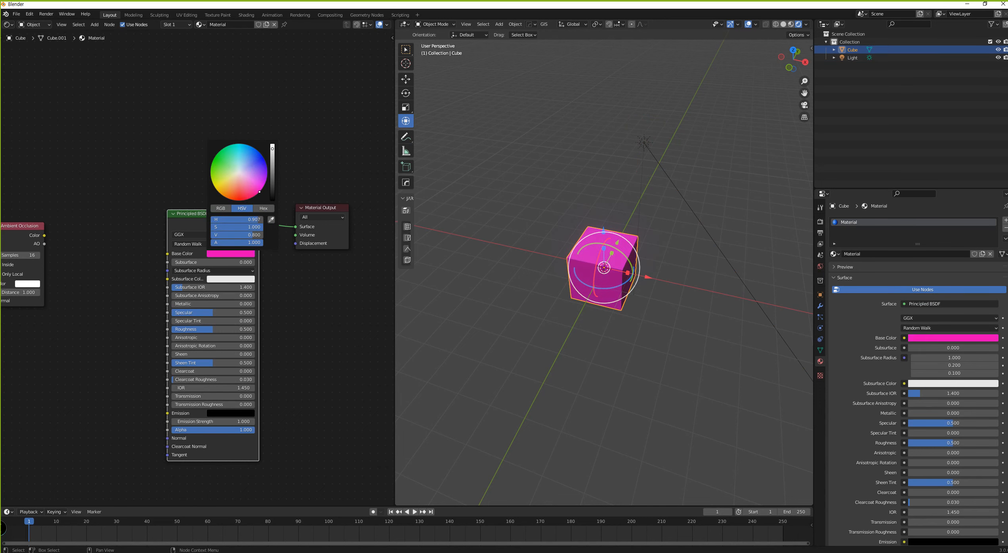
pyautogui.click(748, 24)
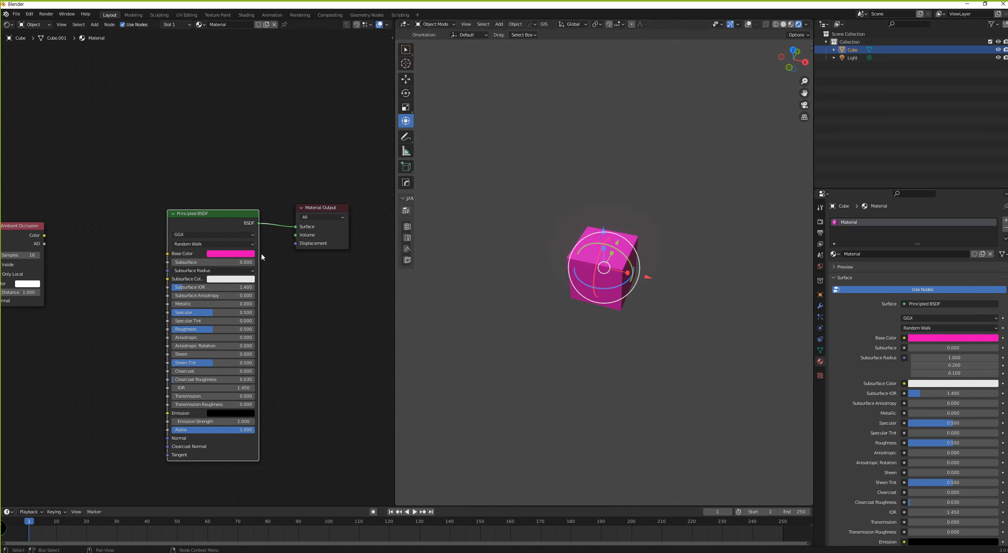
# Step: Set the cube's Principled BSDF base color to a saturated deep blue and hide the viewport gizmos
pyautogui.click(237, 255)
pyautogui.moveTo(253, 189); pyautogui.dragTo(264, 163)
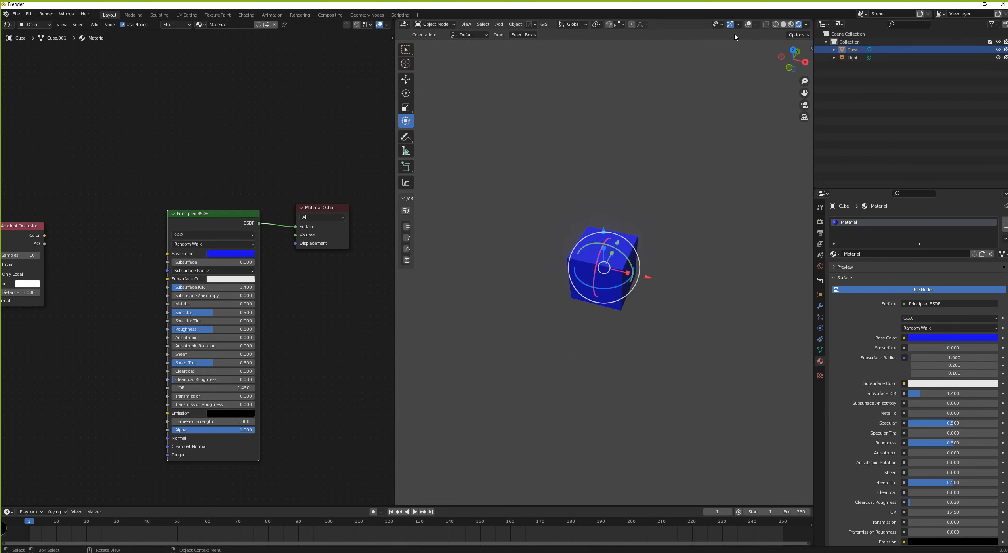
pyautogui.click(730, 24)
# Step: Set the Principled BSDF's roughness to 0.259 and its specular to 0.305
pyautogui.scroll(1, 238, 269)
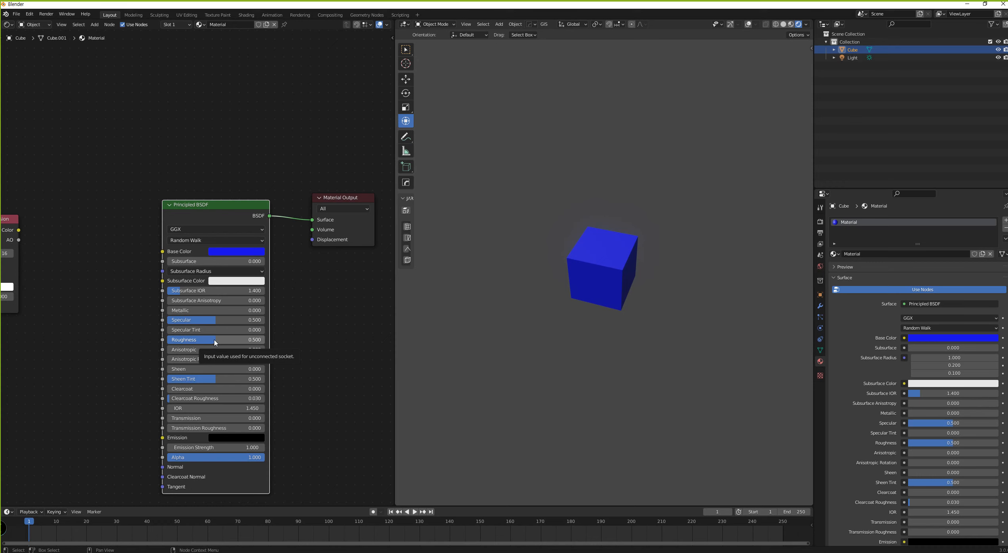
pyautogui.moveTo(211, 343)
pyautogui.mouseDown()
pyautogui.moveTo(246, 344)
pyautogui.moveTo(175, 344)
pyautogui.moveTo(247, 343)
pyautogui.moveTo(168, 339)
pyautogui.moveTo(247, 340)
pyautogui.moveTo(167, 339)
pyautogui.moveTo(226, 339)
pyautogui.moveTo(192, 339)
pyautogui.mouseUp()
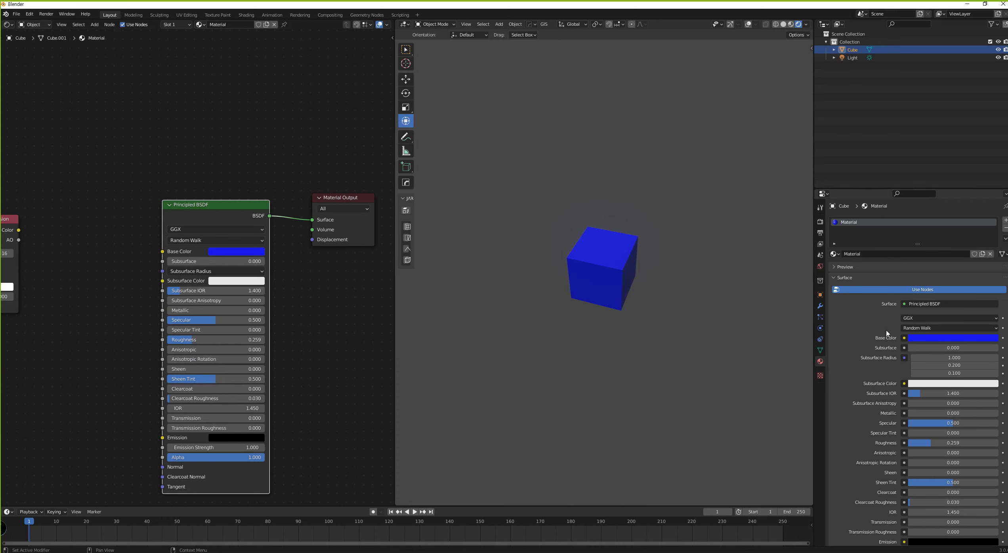
pyautogui.moveTo(218, 320); pyautogui.dragTo(196, 319)
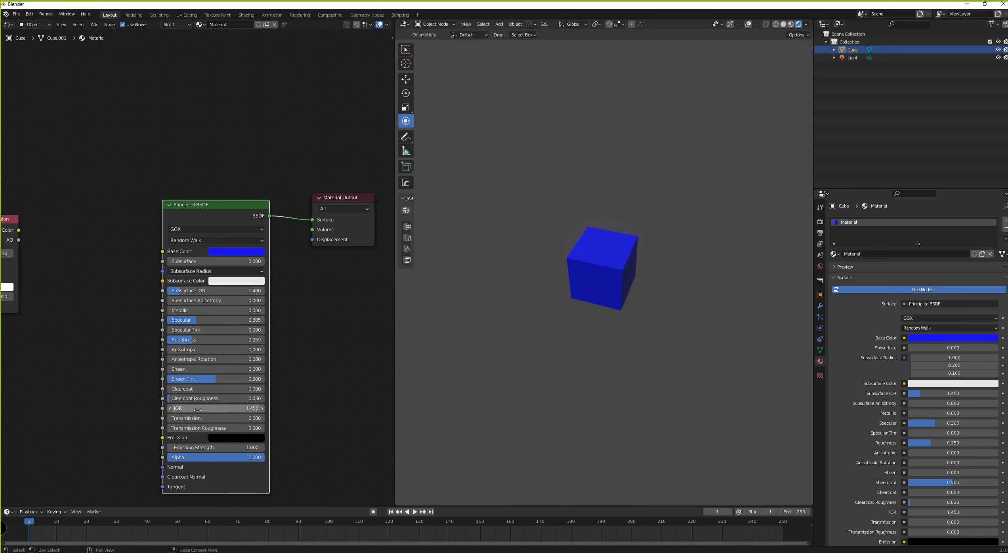
pyautogui.moveTo(197, 409); pyautogui.dragTo(230, 403, button='middle')
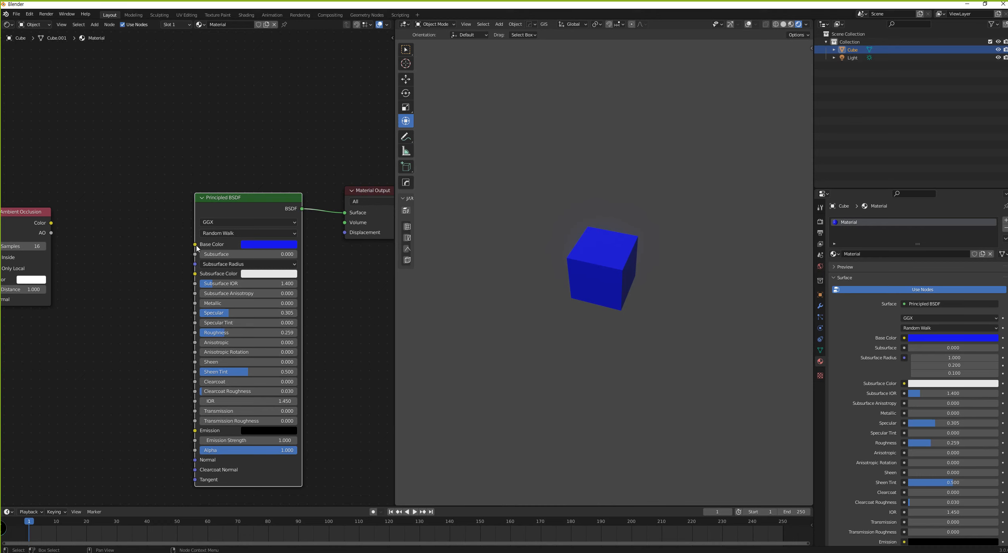
pyautogui.moveTo(196, 248); pyautogui.dragTo(123, 253)
pyautogui.moveTo(195, 459); pyautogui.dragTo(45, 374)
pyautogui.moveTo(194, 459); pyautogui.dragTo(172, 308)
# Step: Delete the Ambient Occlusion node beside the Principled BSDF
pyautogui.moveTo(35, 213); pyautogui.dragTo(63, 196)
pyautogui.press('Delete')
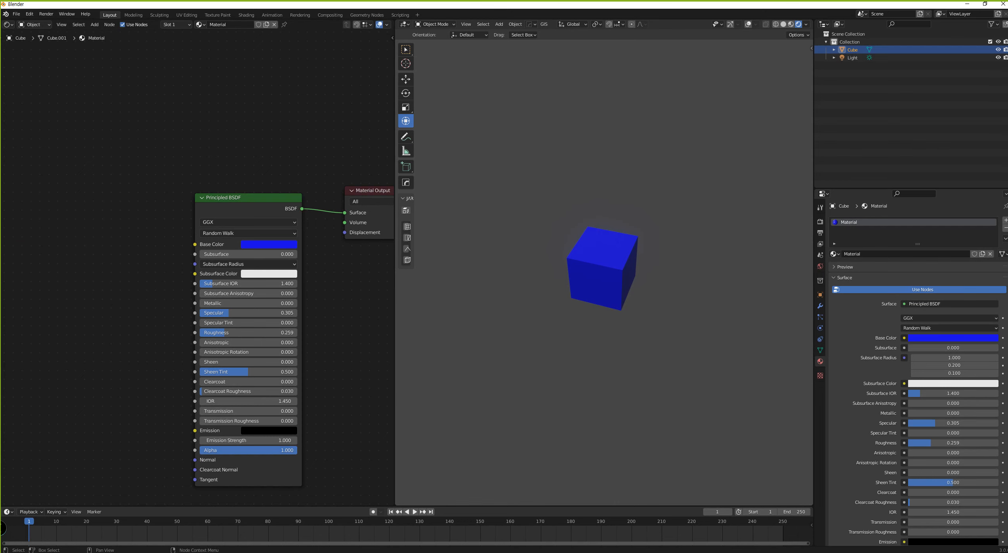
# Step: Switch to File Explorer and open the 1.Sung Textures folder inside the 0.Textures folder linked on the desktop
pyautogui.hotkey('alt', 'Tab')
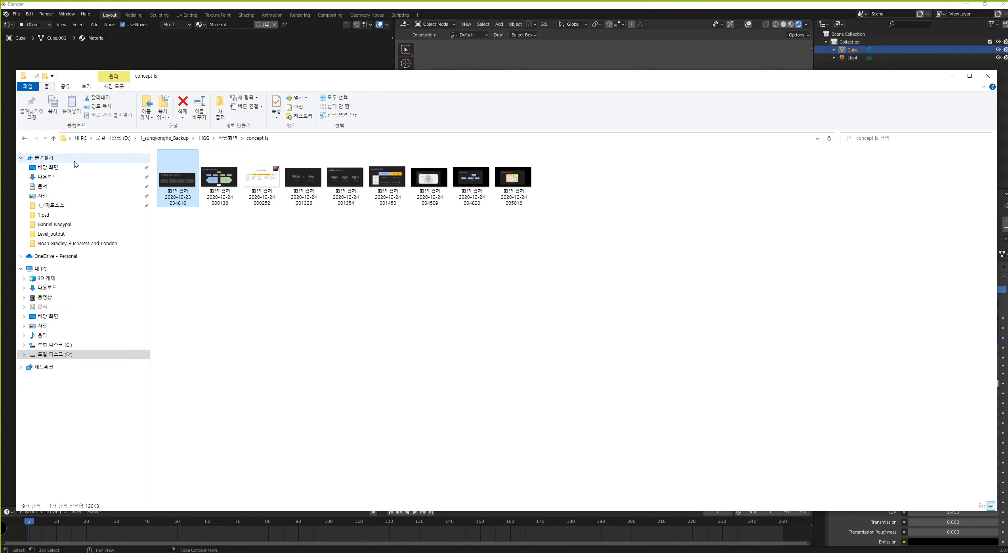
pyautogui.click(48, 168)
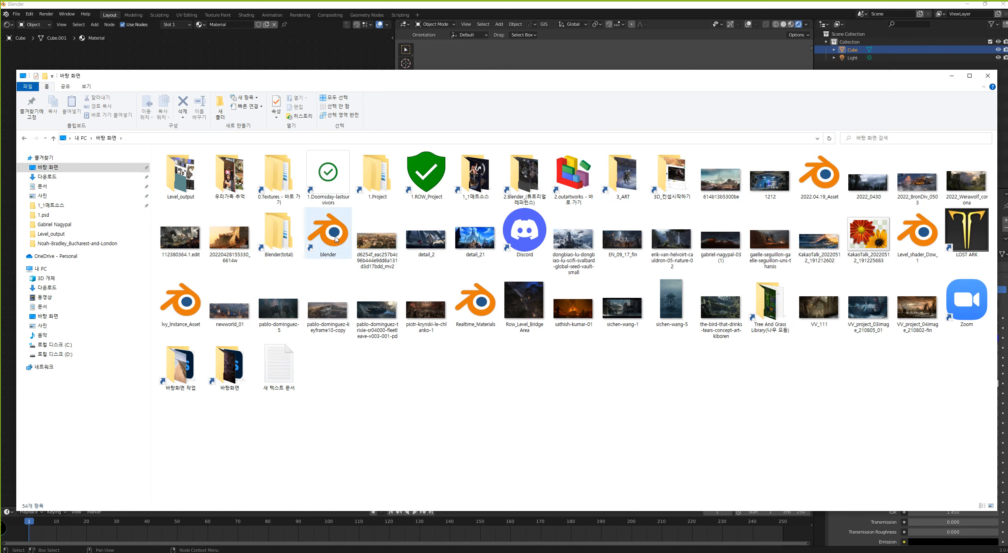
pyautogui.doubleClick(278, 177)
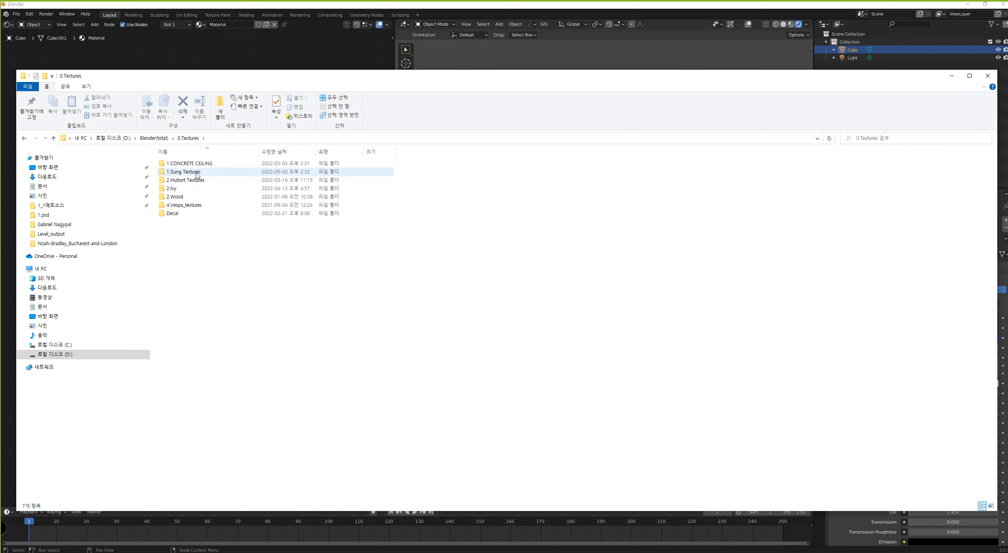
pyautogui.doubleClick(197, 173)
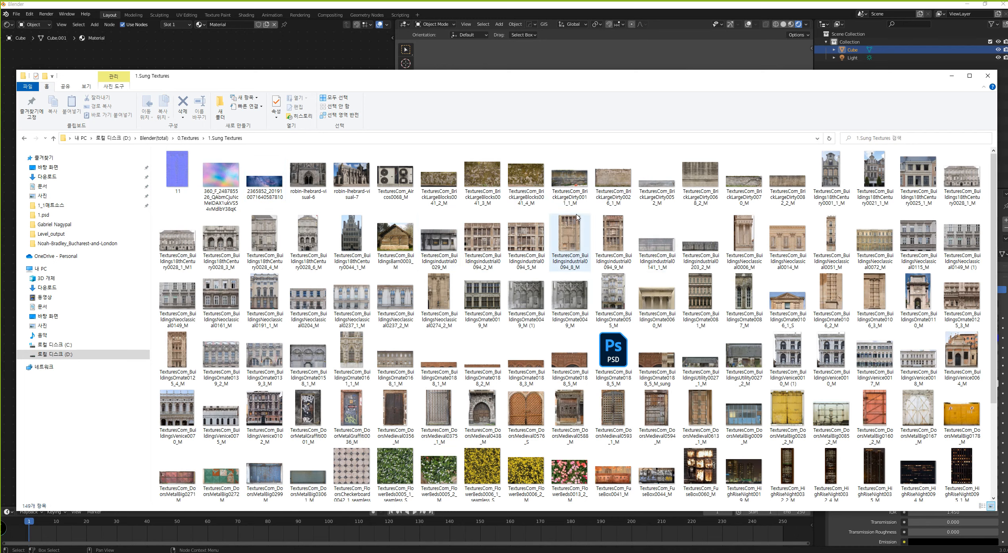
# Step: Bring the TexturesCom_RustLeak0036_1_M.jpg image into Blender's shader editor as an image texture node beside the Principled BSDF
pyautogui.scroll(-3, 722, 371)
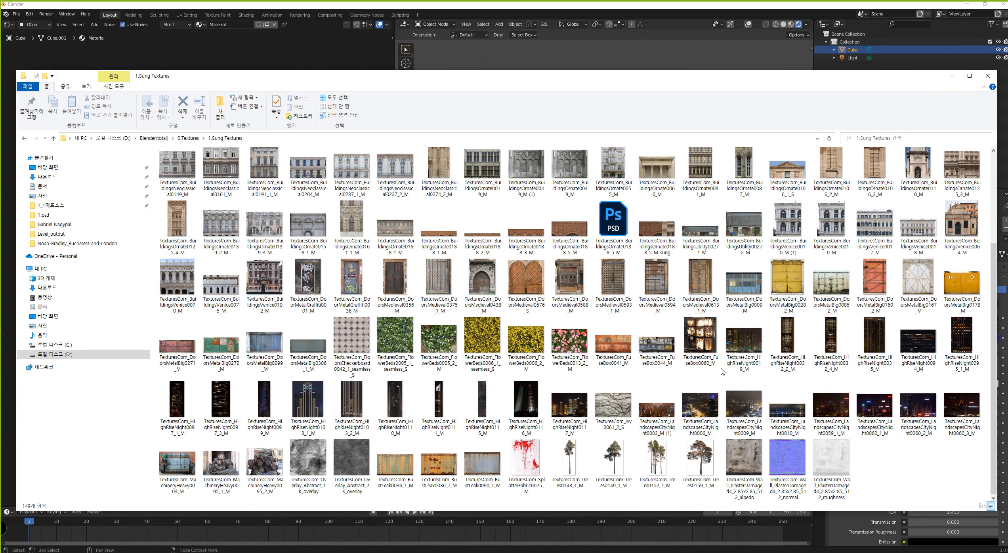
pyautogui.moveTo(277, 76); pyautogui.dragTo(585, 71)
pyautogui.moveTo(704, 459); pyautogui.dragTo(70, 216)
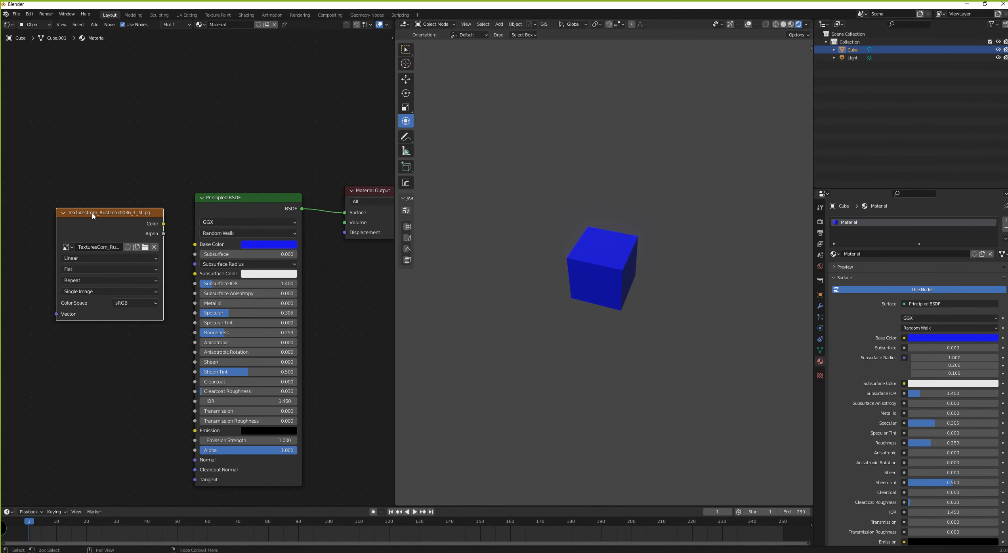
# Step: Add an empty Image Texture node above the rust texture node, look into its image file browser and delete the node
pyautogui.hotkey('shift', 'a')
pyautogui.moveTo(122, 166)
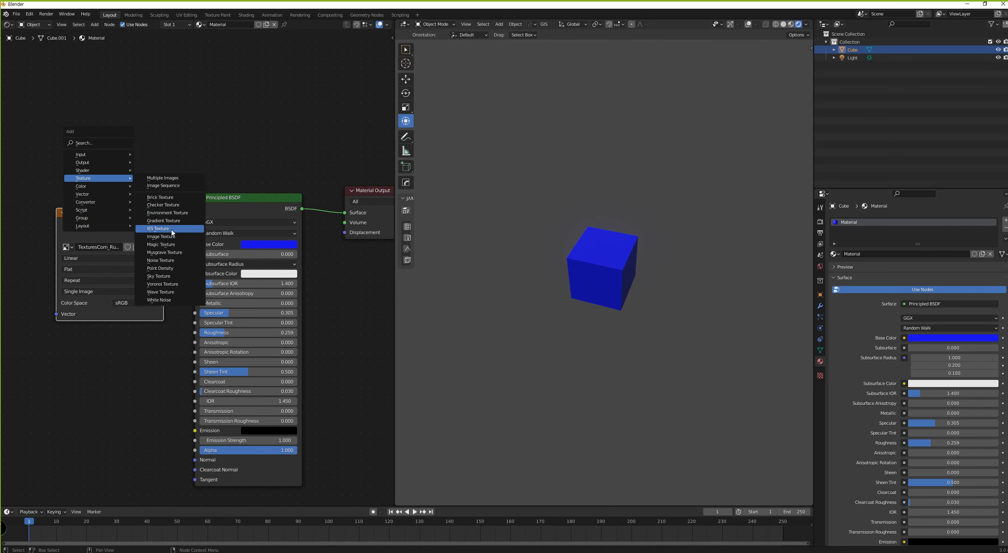
pyautogui.click(161, 237)
pyautogui.click(122, 117)
pyautogui.click(187, 130)
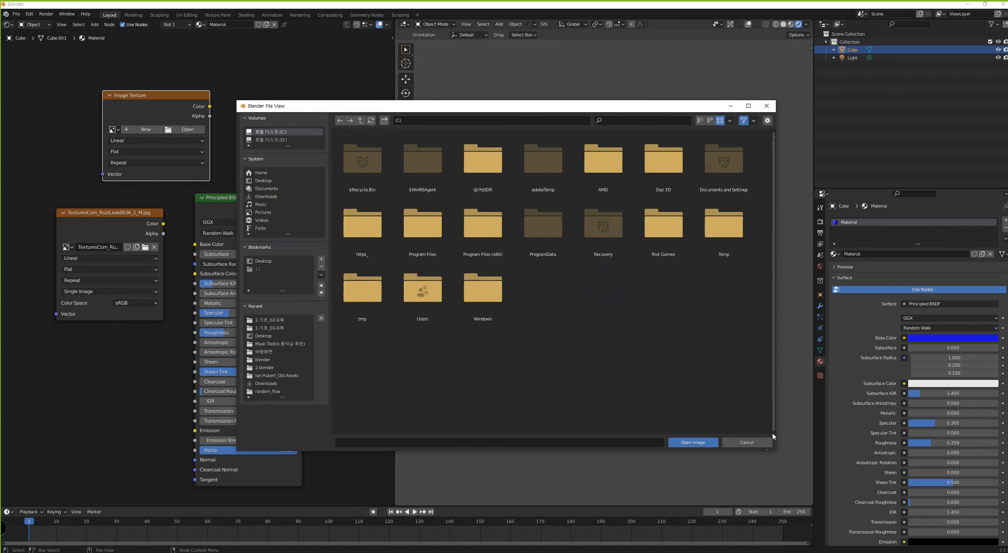
pyautogui.click(745, 442)
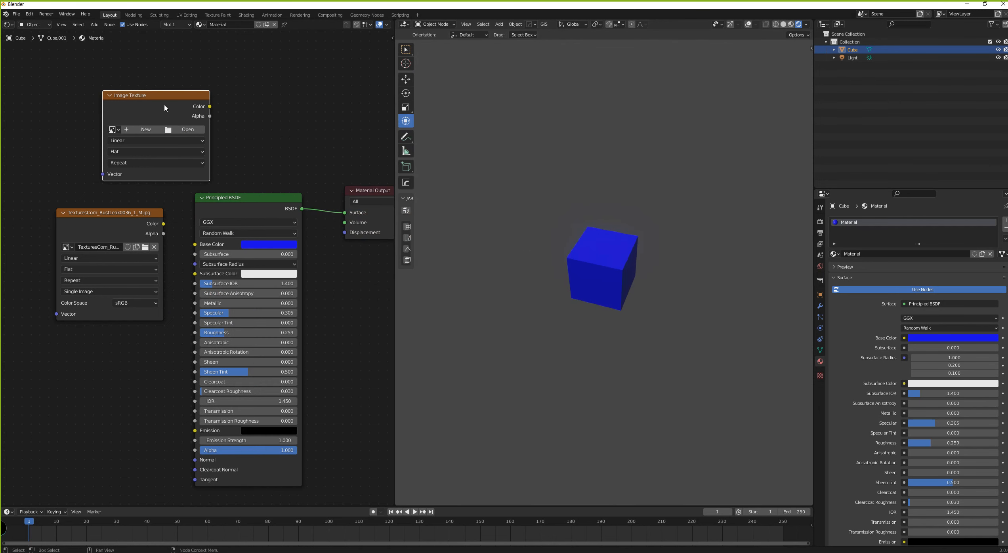
pyautogui.press('x')
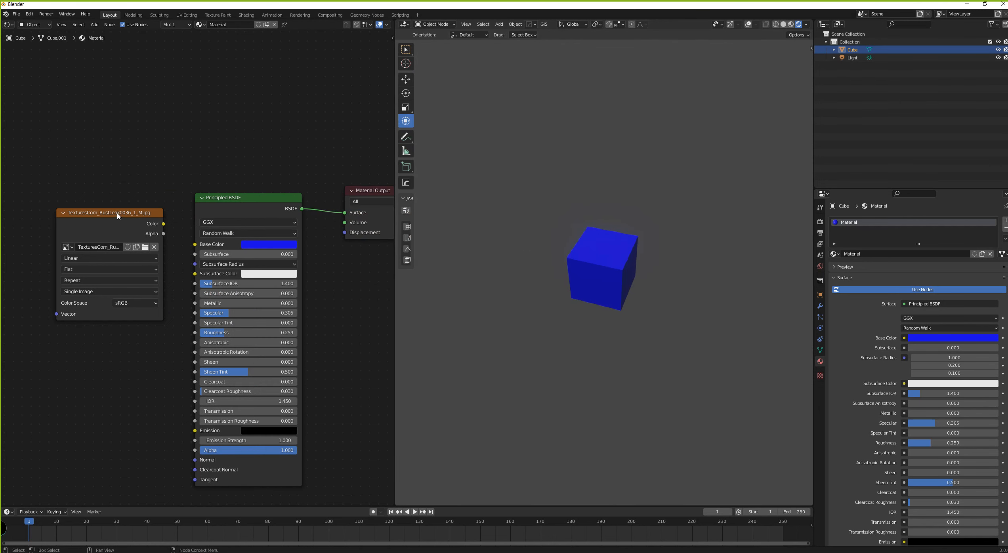
# Step: Move the rust texture node away from the Principled BSDF and connect its Color output to Base Color
pyautogui.moveTo(119, 213); pyautogui.dragTo(91, 214)
pyautogui.moveTo(124, 222); pyautogui.dragTo(204, 223, button='middle')
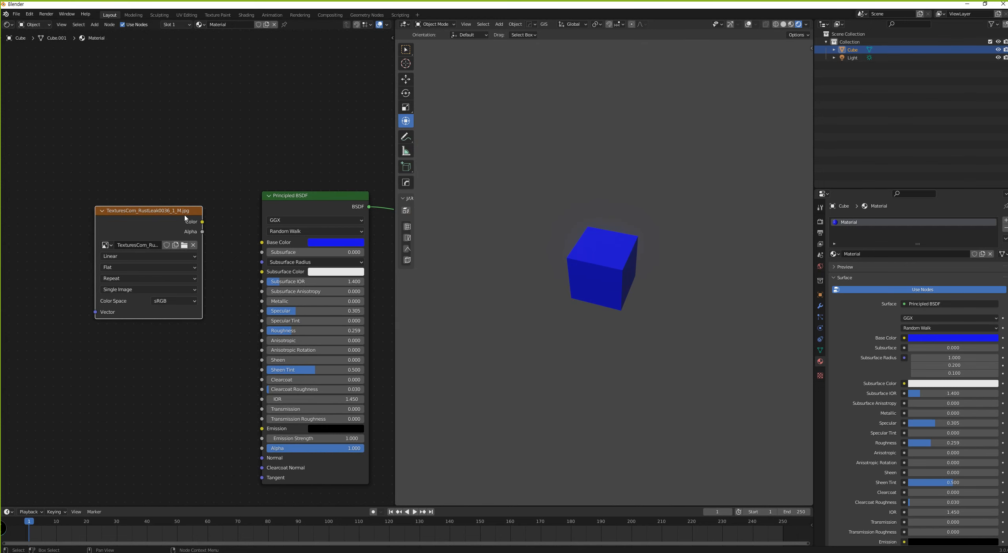
pyautogui.moveTo(185, 217); pyautogui.dragTo(156, 221)
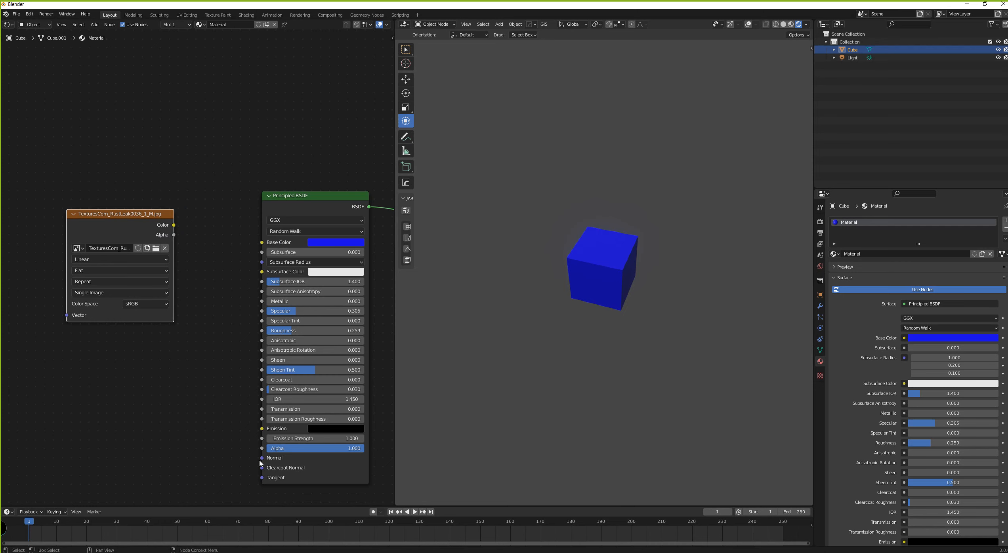
pyautogui.moveTo(174, 225); pyautogui.dragTo(262, 242)
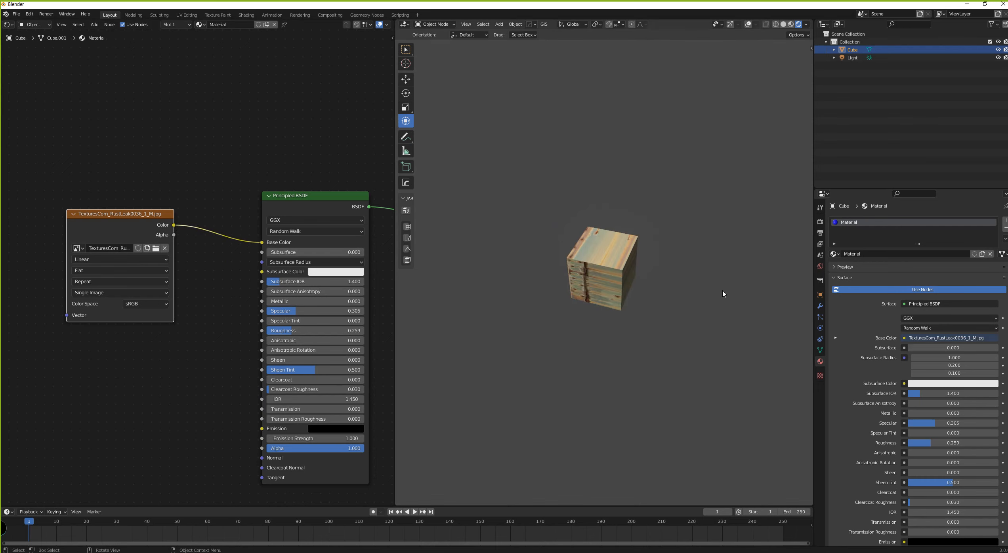
# Step: Move the rust texture node farther from the Principled BSDF and connect its Color output to the Normal input as well
pyautogui.moveTo(630, 290); pyautogui.dragTo(670, 258, button='middle')
pyautogui.scroll(4, 655, 327)
pyautogui.scroll(-3, 633, 336)
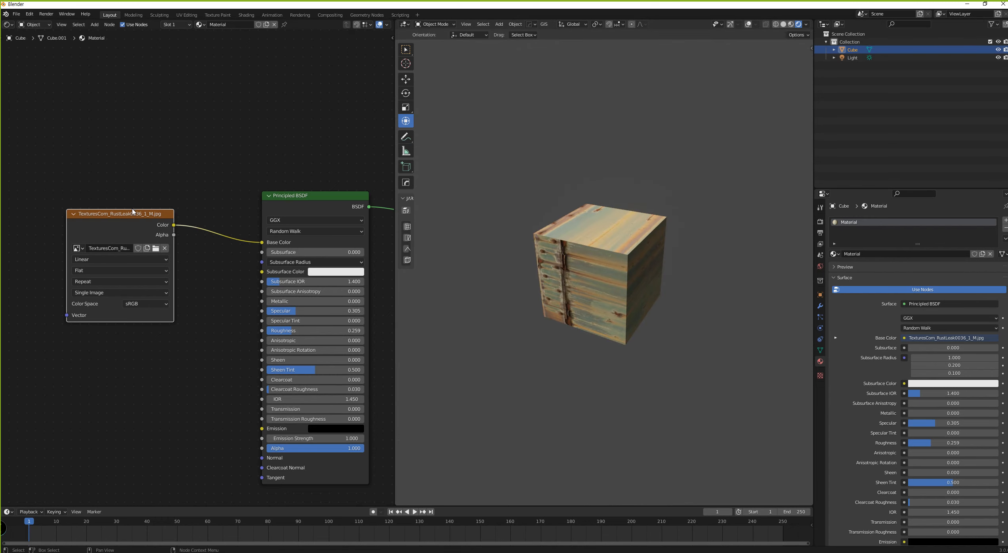
pyautogui.moveTo(133, 212); pyautogui.dragTo(261, 458)
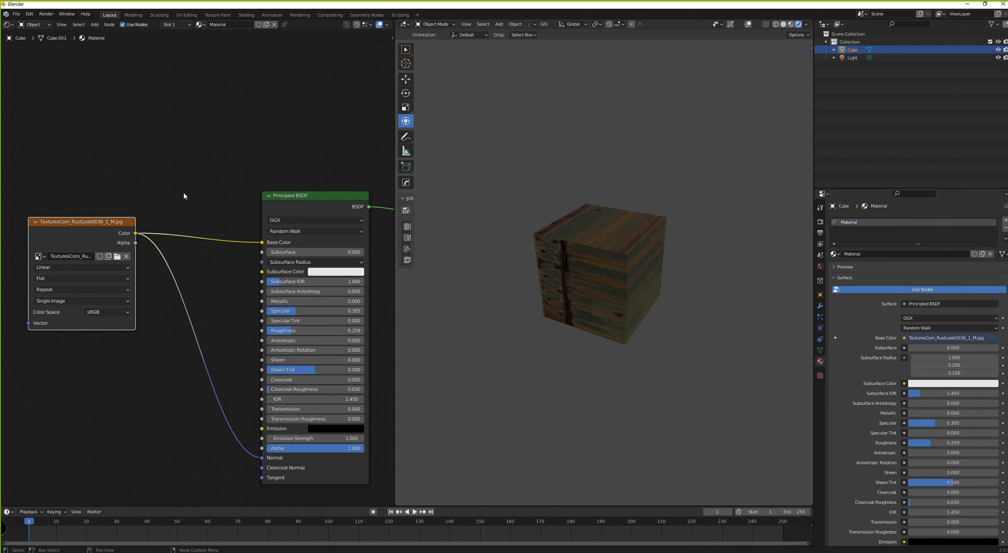
# Step: Add a Normal Map node and place it below the rust texture node, leaving it unconnected
pyautogui.hotkey('shift', 'a')
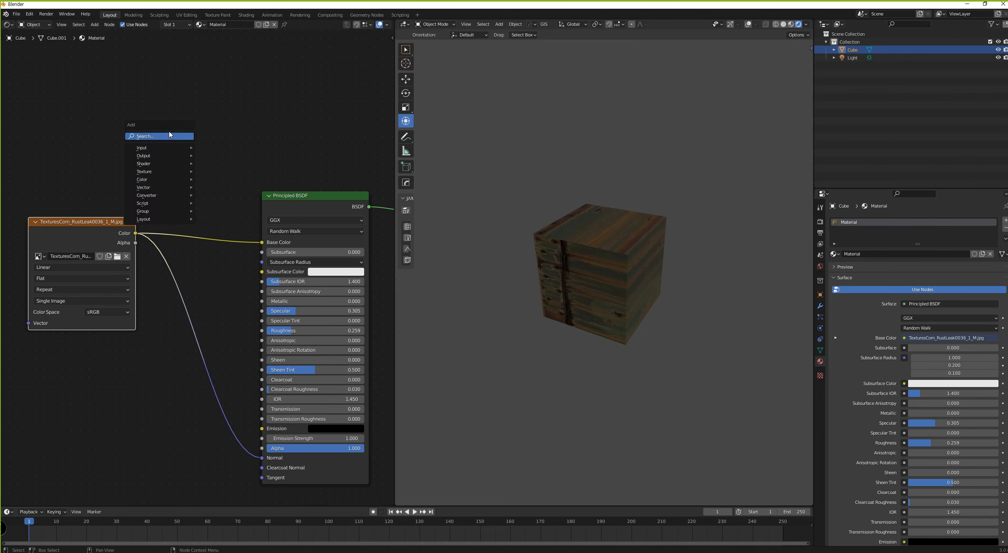
pyautogui.moveTo(168, 198)
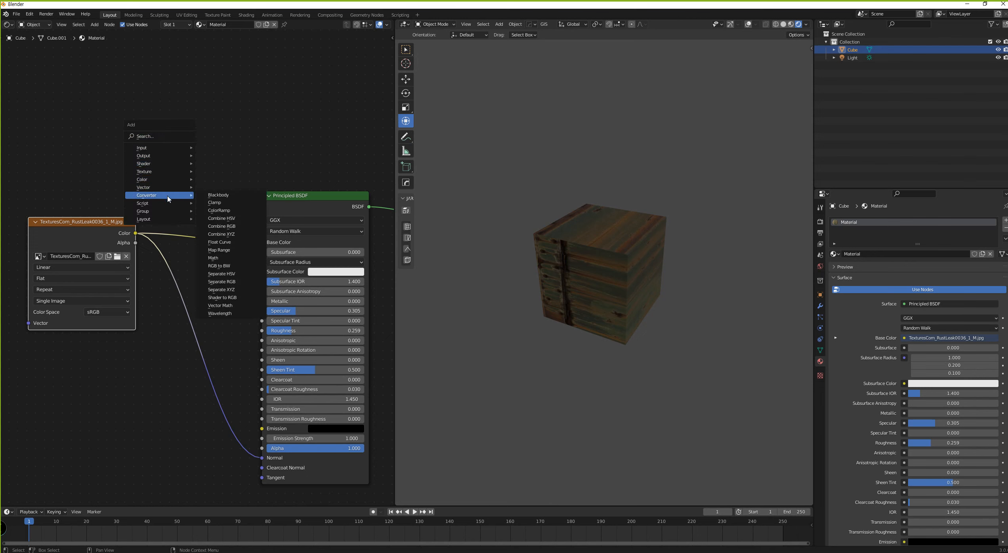
pyautogui.click(154, 148)
pyautogui.write('no')
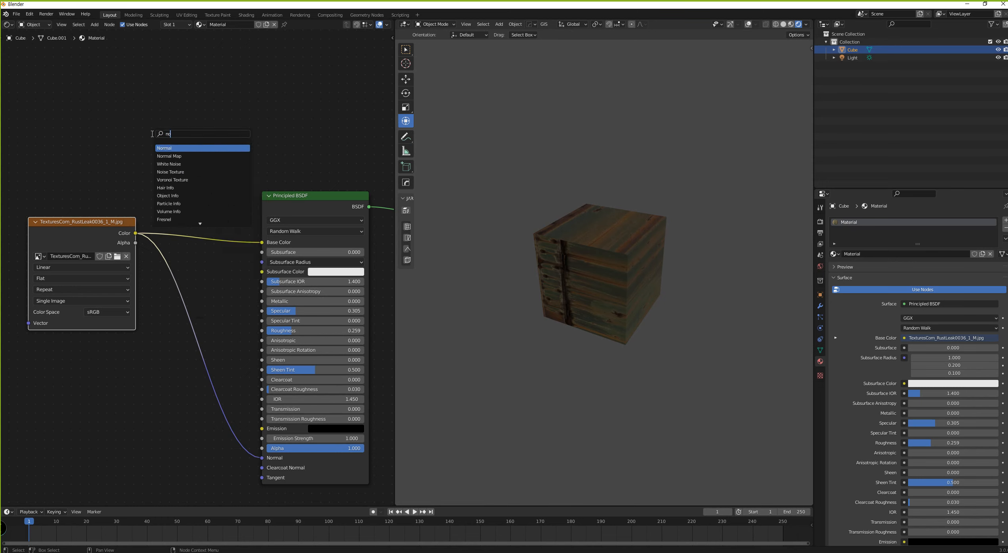
pyautogui.press('Down')
pyautogui.press('Return')
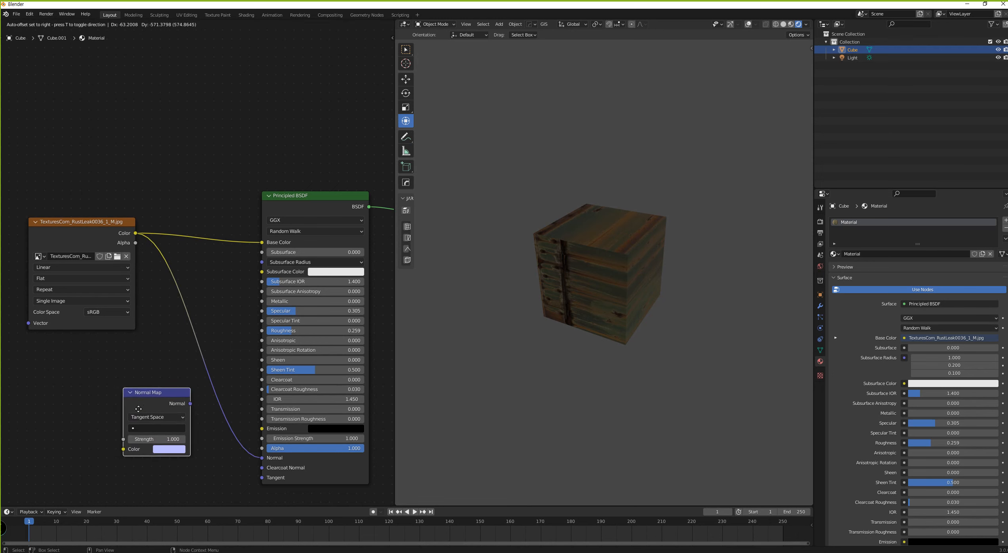
pyautogui.click(134, 391)
pyautogui.moveTo(96, 234); pyautogui.dragTo(100, 232)
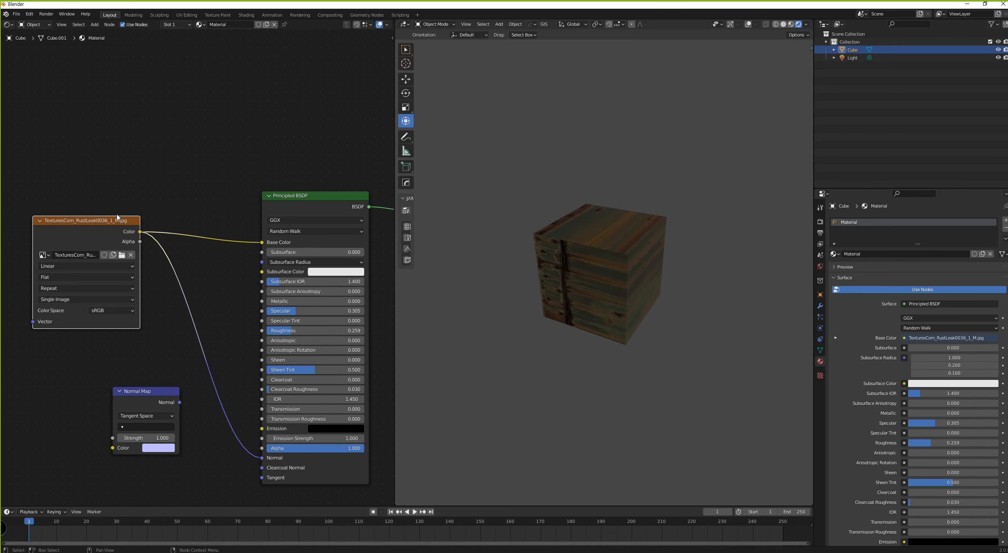
# Step: Insert a Bump node between the rust texture and the Normal input, feeding the texture's Color into Height
pyautogui.hotkey('shift', 'a')
pyautogui.click(155, 179)
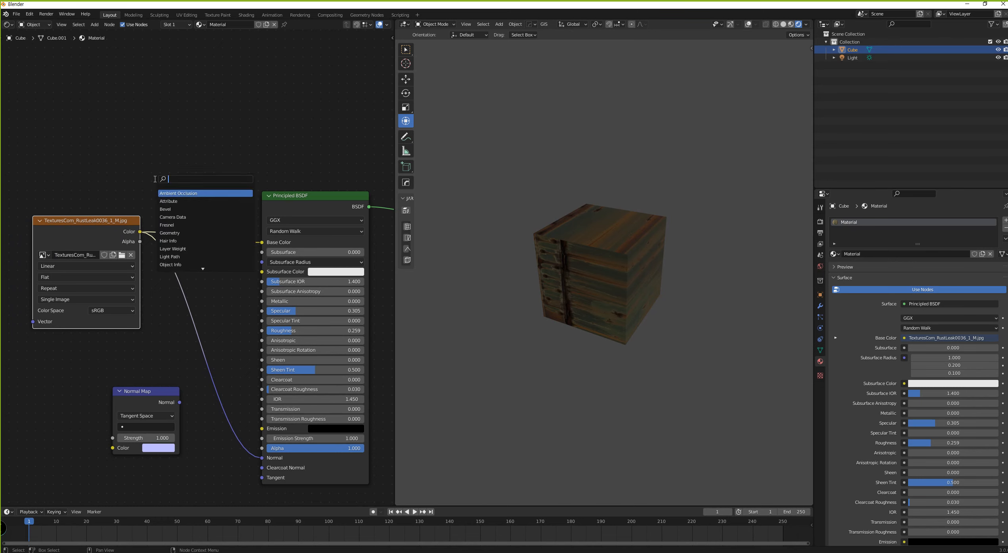
pyautogui.write('bu')
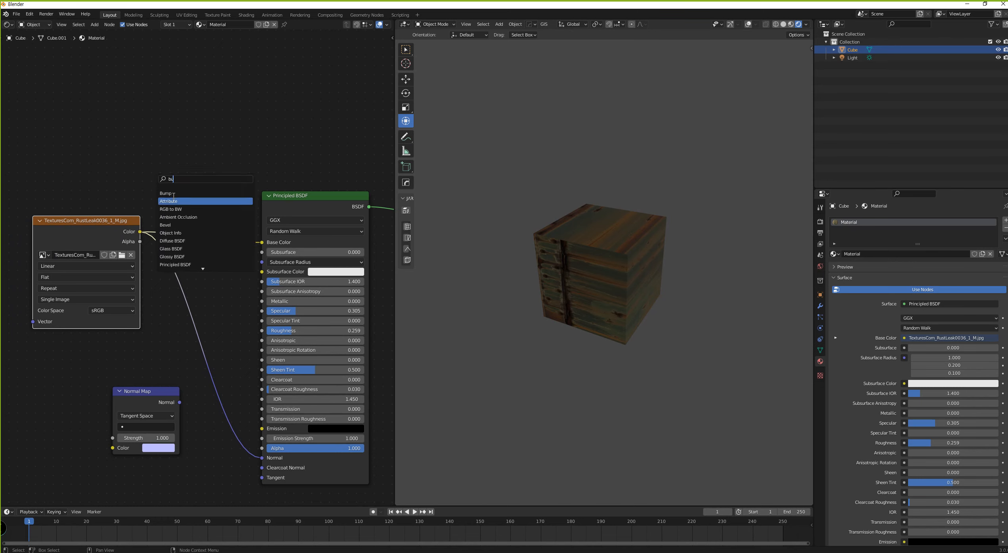
pyautogui.click(174, 193)
pyautogui.click(190, 299)
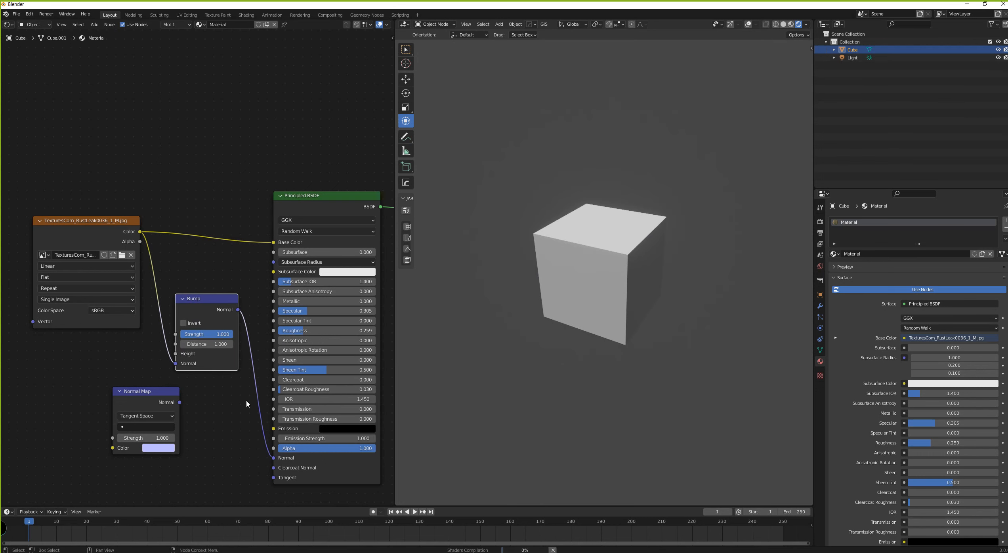
pyautogui.moveTo(171, 364); pyautogui.dragTo(177, 354)
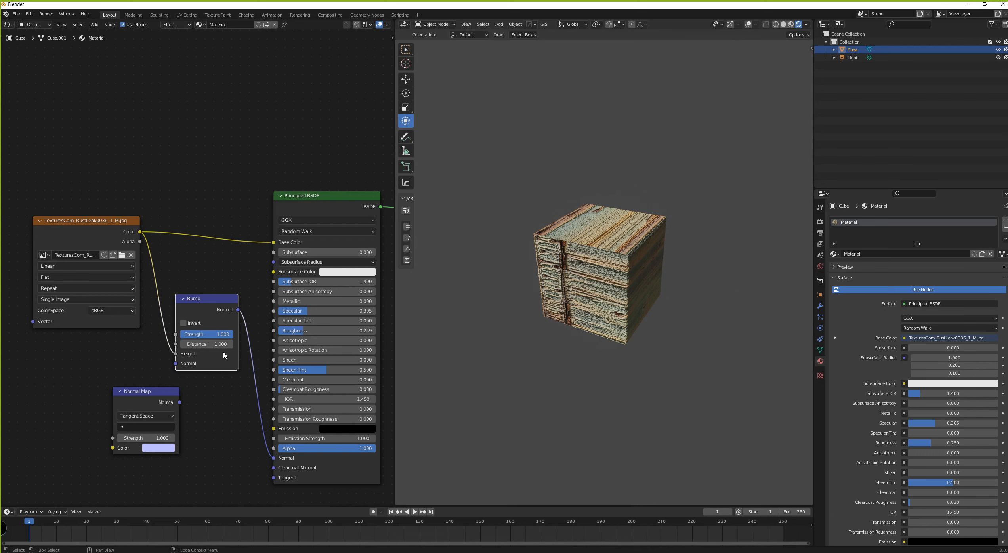
# Step: Set the Bump node's Strength to 0.100 and Distance to 3.200
pyautogui.moveTo(221, 335); pyautogui.dragTo(174, 334)
pyautogui.moveTo(598, 280)
pyautogui.mouseDown(button='middle')
pyautogui.moveTo(662, 260)
pyautogui.moveTo(594, 288)
pyautogui.mouseUp(button='middle')
pyautogui.scroll(4, 623, 278)
pyautogui.scroll(-4, 662, 260)
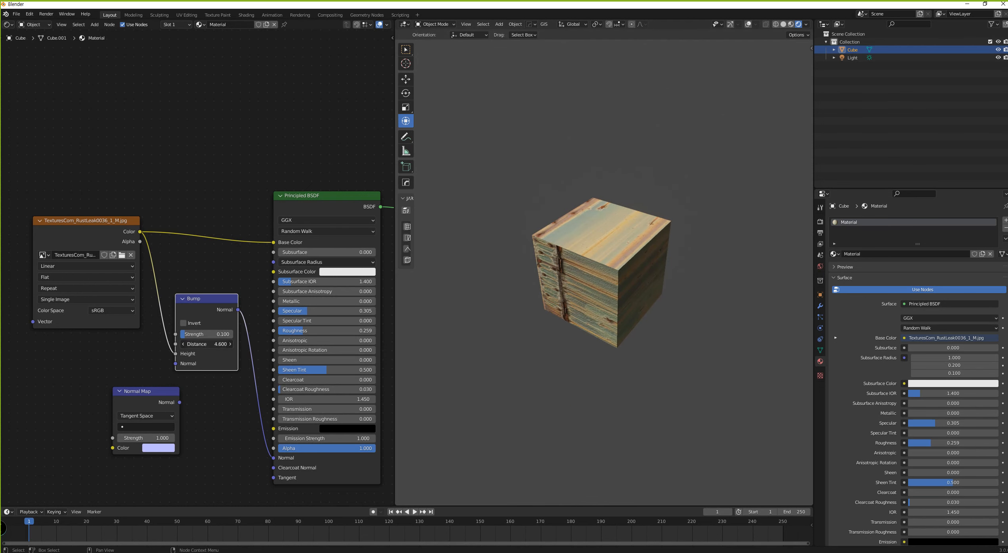
# Step: Move the Bump and Normal Map nodes lower and connect the rust texture's Color output to Roughness
pyautogui.moveTo(189, 298); pyautogui.dragTo(189, 343)
pyautogui.moveTo(143, 396); pyautogui.dragTo(56, 494)
pyautogui.moveTo(214, 344); pyautogui.dragTo(201, 373)
pyautogui.moveTo(103, 225); pyautogui.dragTo(273, 331)
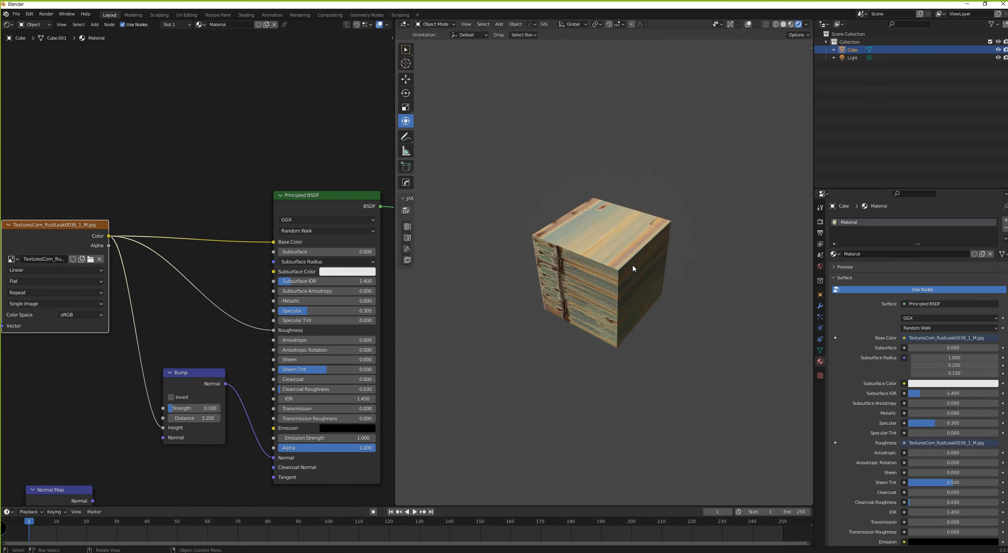
pyautogui.moveTo(632, 268); pyautogui.dragTo(580, 266, button='middle')
# Step: Insert a ColorRamp node on the link between the rust texture and the Roughness input
pyautogui.hotkey('shift', 'a')
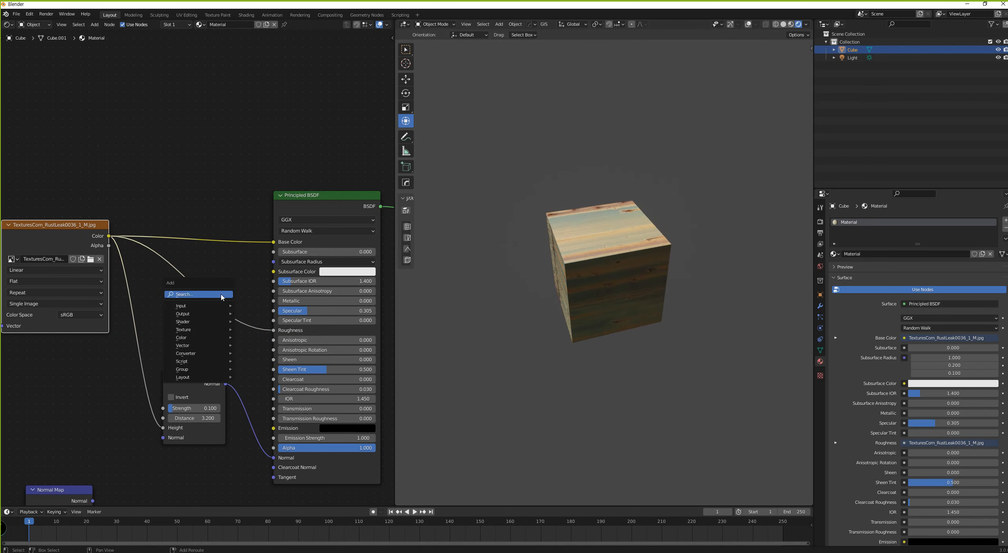
pyautogui.click(221, 295)
pyautogui.write('col')
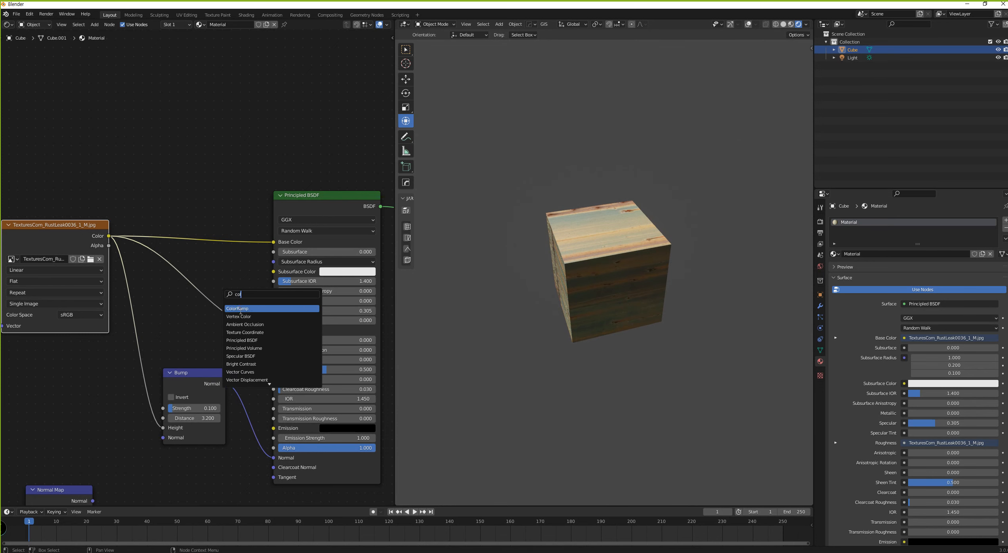
pyautogui.click(241, 311)
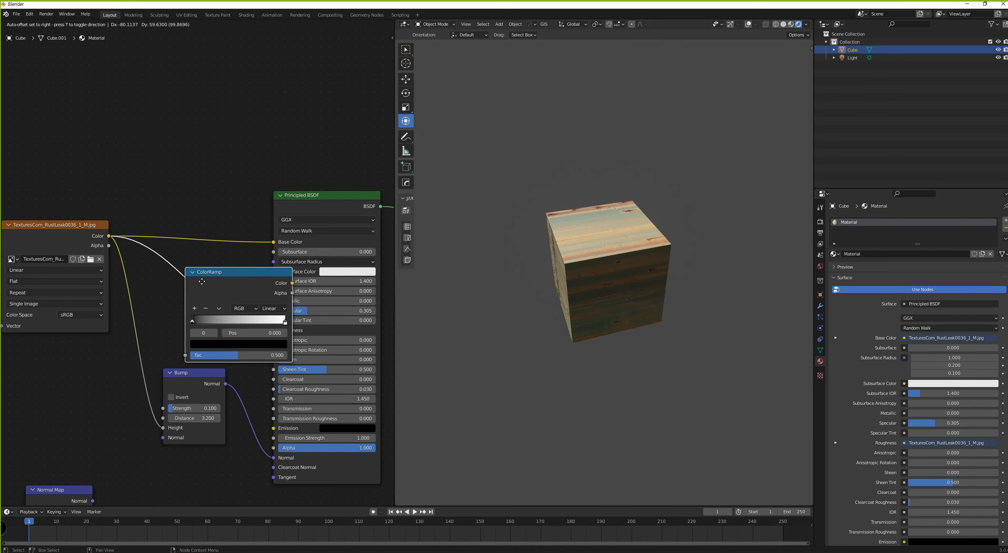
pyautogui.click(225, 305)
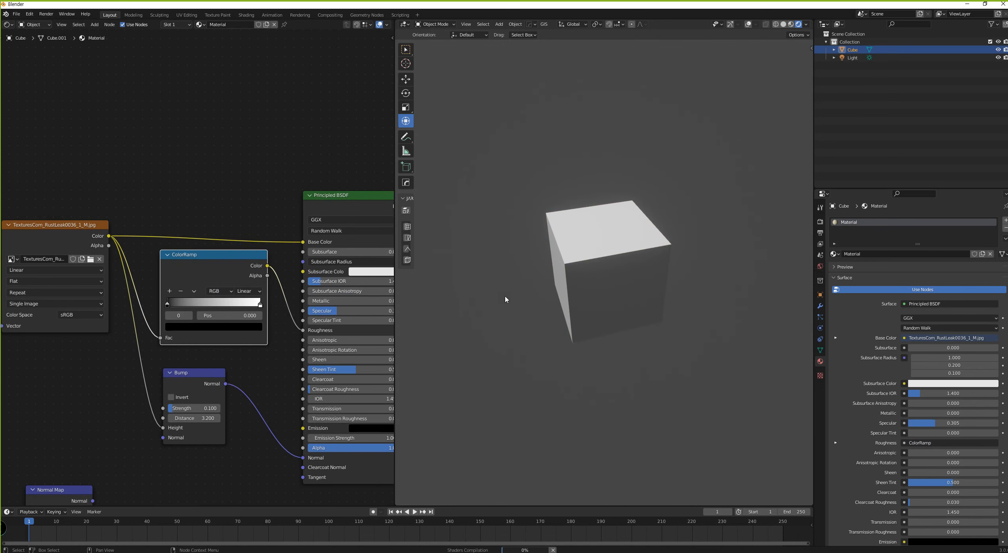
pyautogui.moveTo(627, 289)
pyautogui.mouseDown(button='middle')
pyautogui.moveTo(571, 296)
pyautogui.moveTo(641, 300)
pyautogui.mouseUp(button='middle')
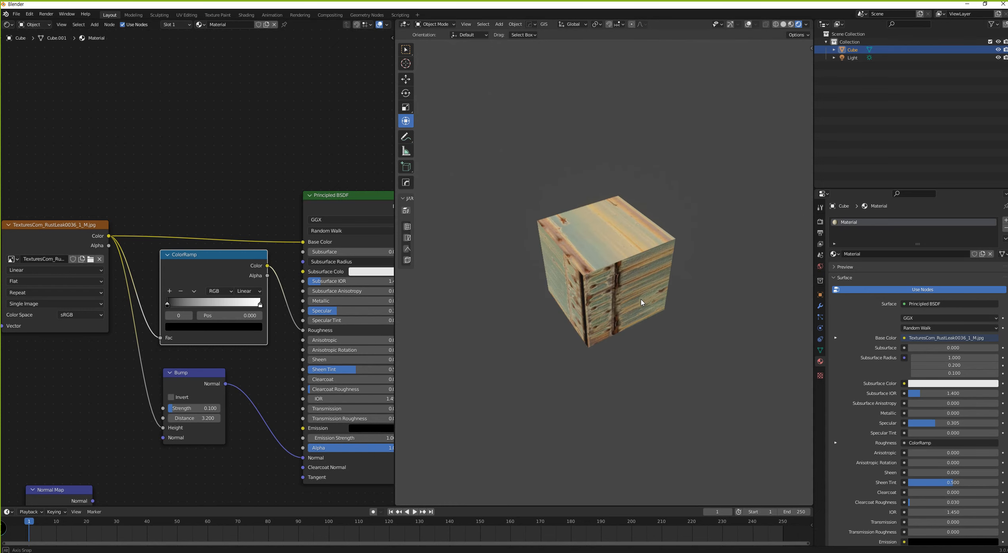
# Step: Preview the ColorRamp's Color output on the cube and examine the Viewer connection at the Material Output
pyautogui.keyDown('ctrl'); pyautogui.keyDown('shift'); pyautogui.click(232, 262); pyautogui.keyUp('shift'); pyautogui.keyUp('ctrl')
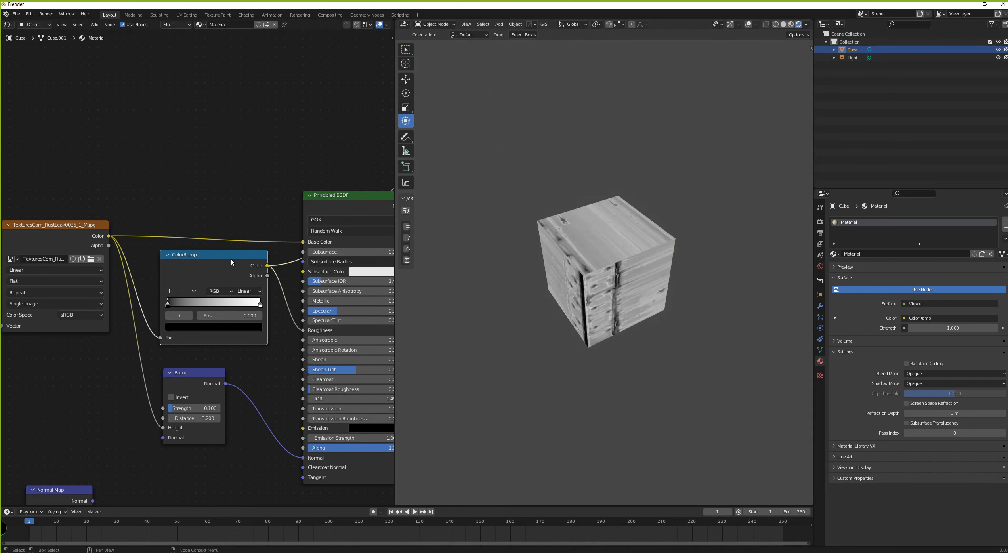
pyautogui.scroll(-2, 198, 277)
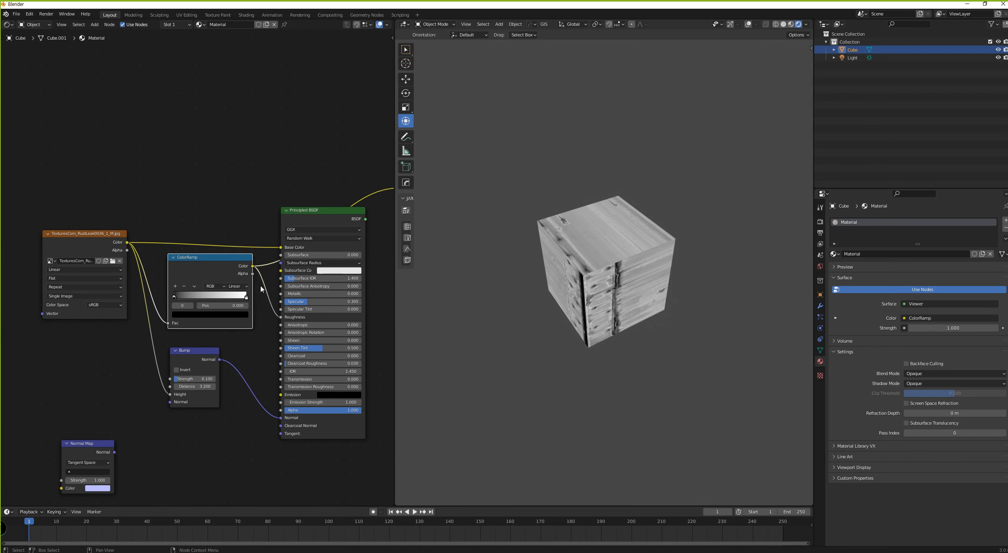
pyautogui.moveTo(333, 259); pyautogui.dragTo(265, 257, button='middle')
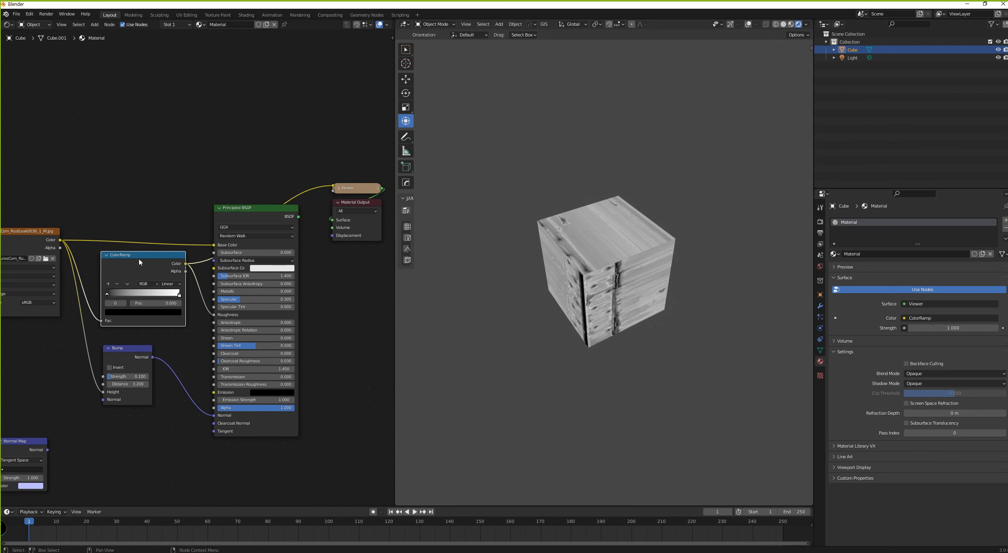
pyautogui.moveTo(139, 260); pyautogui.dragTo(281, 261, button='middle')
# Step: Add Mapping and Texture Coordinate nodes to the rust texture node, using UV coordinates
pyautogui.click(153, 235)
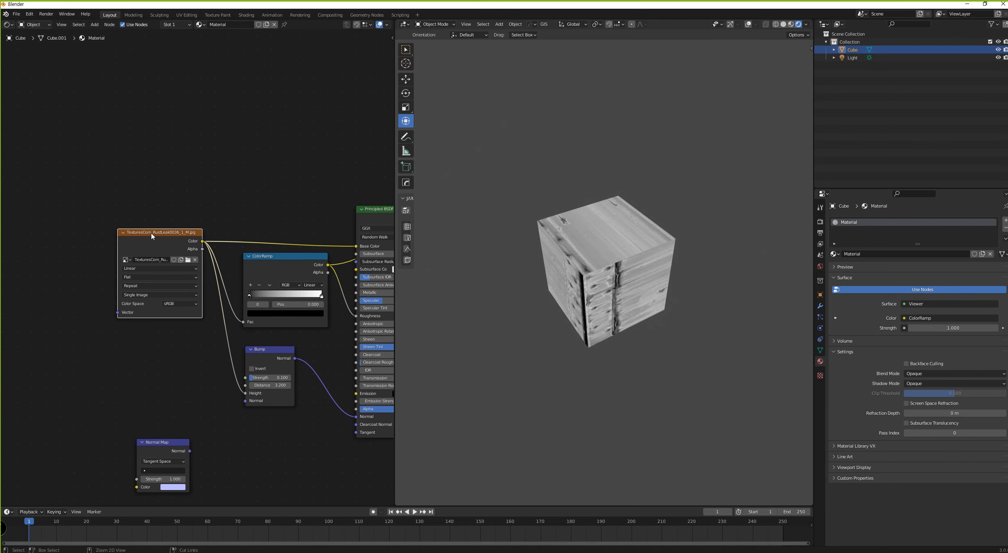
pyautogui.hotkey('ctrl', 't')
pyautogui.moveTo(153, 236); pyautogui.dragTo(229, 248, button='middle')
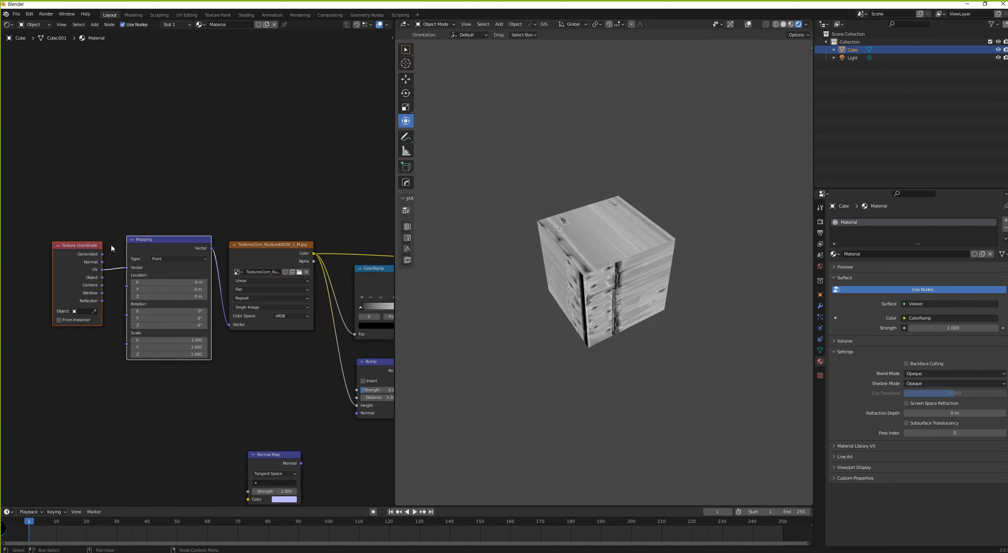
# Step: Preview the ColorRamp's outputs and move its black stop to about a third of the ramp and its white stop to 0.950
pyautogui.keyDown('ctrl'); pyautogui.hscroll(10, 245, 263); pyautogui.keyUp('ctrl')
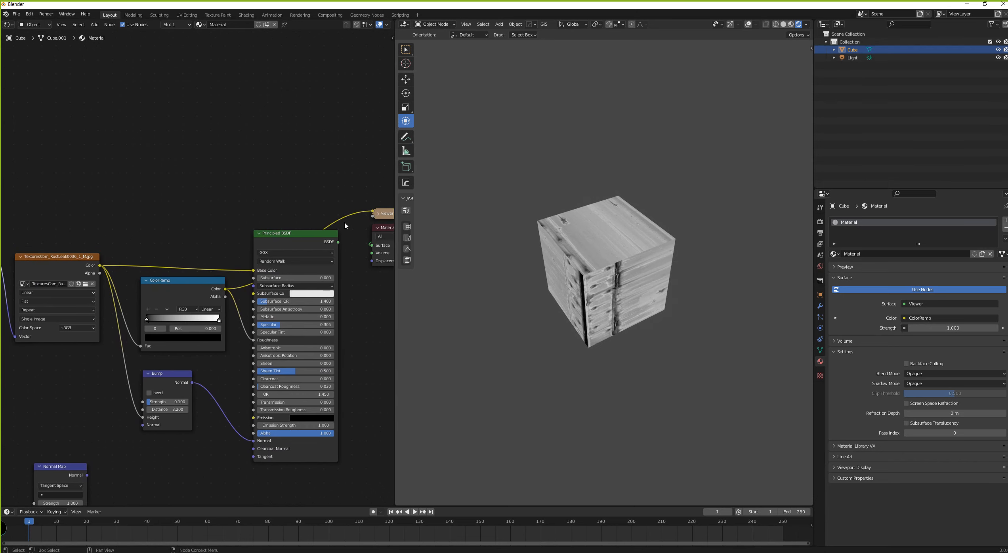
pyautogui.keyDown('ctrl'); pyautogui.hscroll(4, 254, 234); pyautogui.keyUp('ctrl')
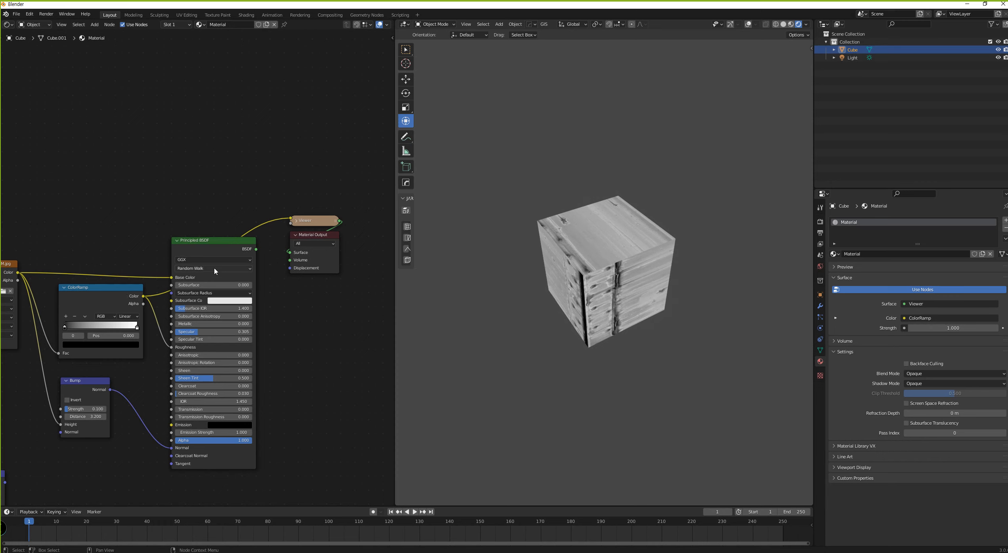
pyautogui.click(120, 291)
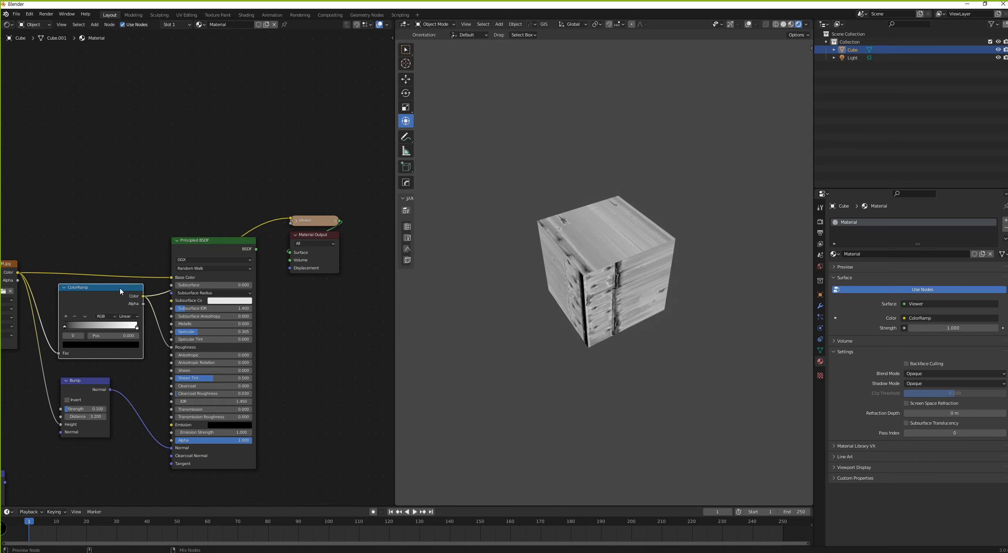
pyautogui.keyDown('ctrl'); pyautogui.keyDown('shift'); pyautogui.click(120, 291); pyautogui.keyUp('shift'); pyautogui.keyUp('ctrl')
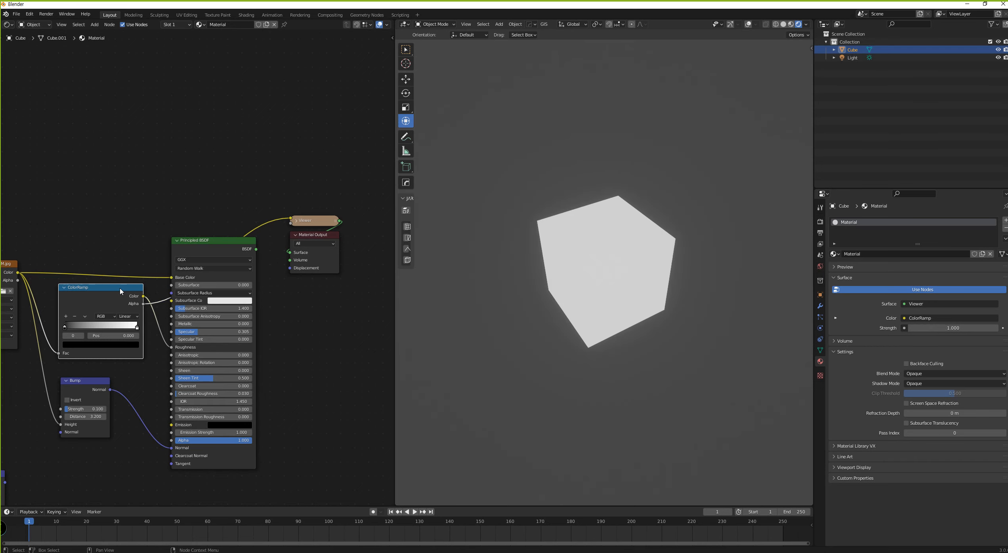
pyautogui.keyDown('ctrl'); pyautogui.keyDown('shift'); pyautogui.click(120, 291); pyautogui.keyUp('shift'); pyautogui.keyUp('ctrl')
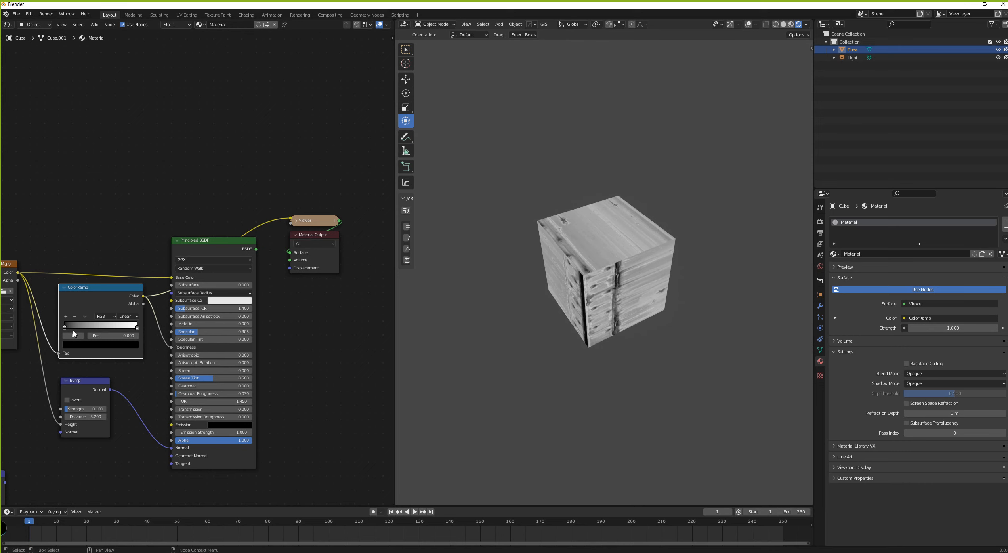
pyautogui.moveTo(66, 327); pyautogui.dragTo(134, 334)
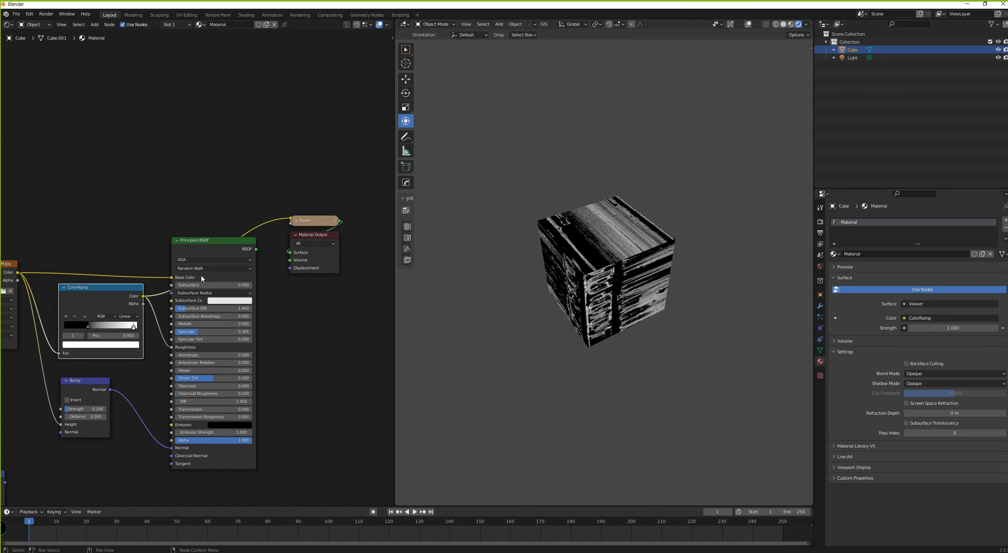
# Step: Switch the preview back to the Principled BSDF and inspect the full rust material on the cube
pyautogui.keyDown('ctrl'); pyautogui.keyDown('shift'); pyautogui.click(206, 243); pyautogui.keyUp('shift'); pyautogui.keyUp('ctrl')
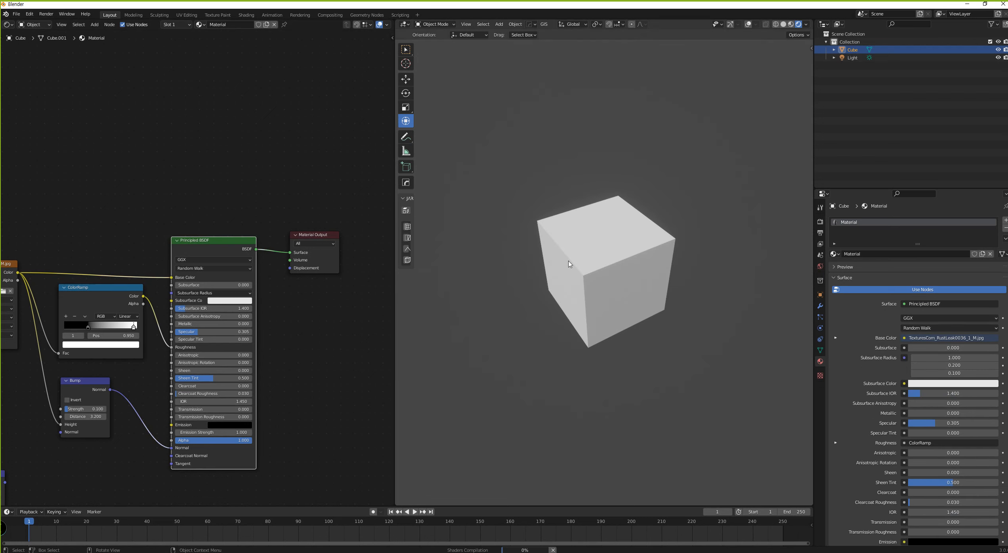
pyautogui.moveTo(592, 264); pyautogui.dragTo(519, 255, button='middle')
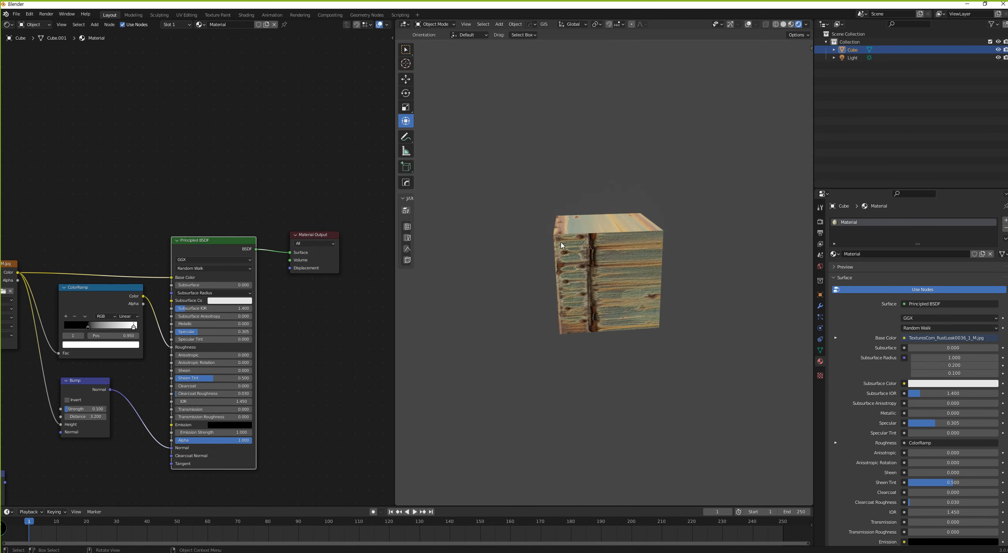
pyautogui.moveTo(90, 335); pyautogui.dragTo(209, 331, button='middle')
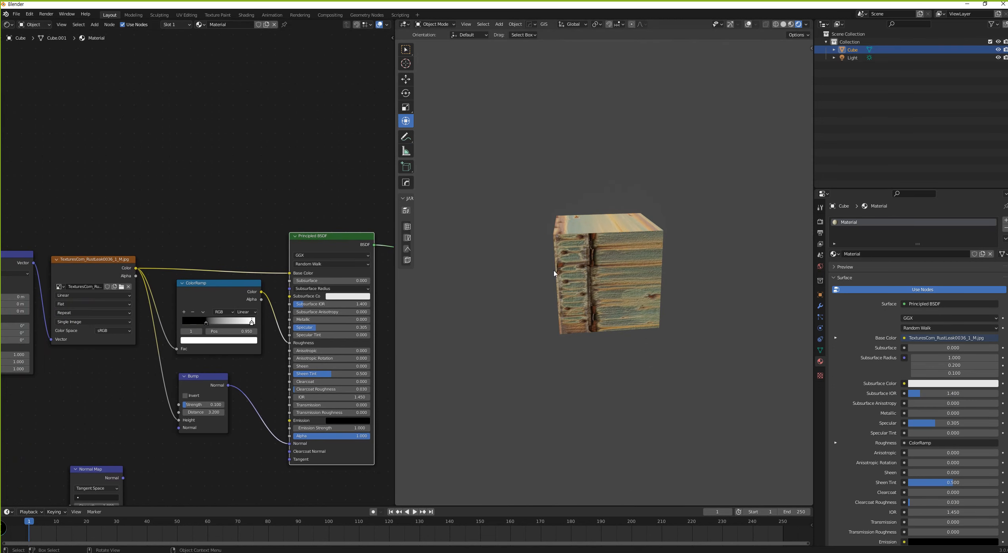
# Step: Put the cube in Edit Mode and turn on the viewport gizmos and overlays
pyautogui.hotkey('ctrl', 'Tab')
pyautogui.click(674, 261)
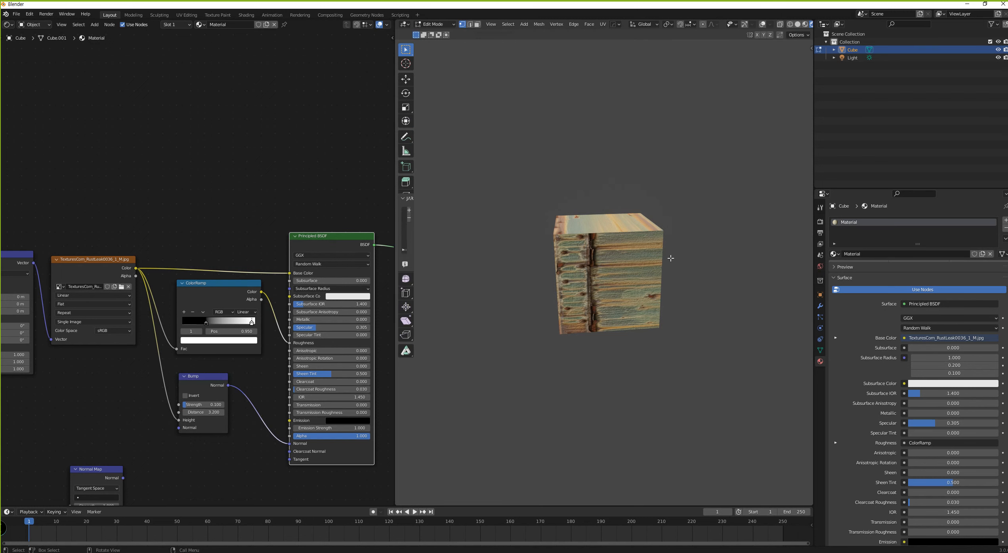
pyautogui.moveTo(674, 262); pyautogui.dragTo(769, 82, button='middle')
pyautogui.click(744, 24)
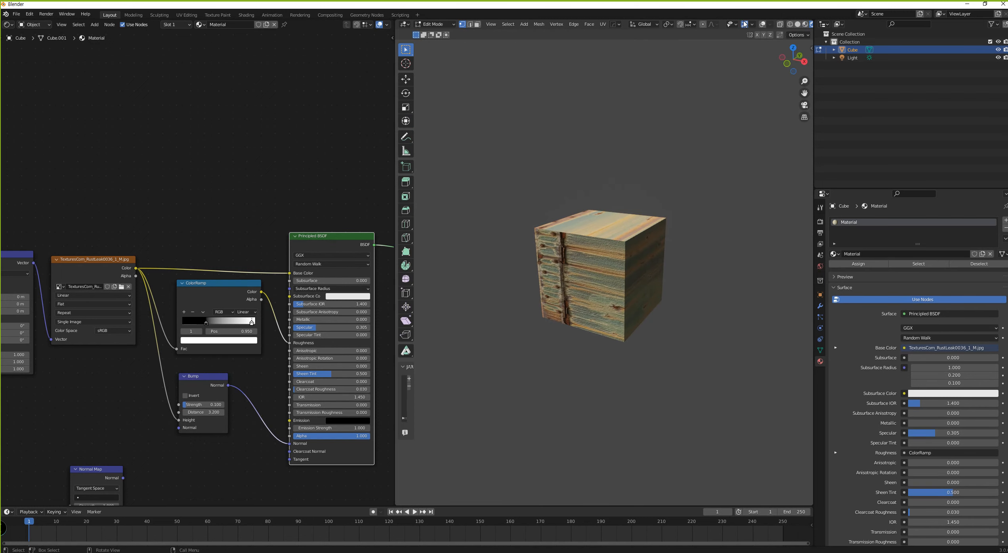
pyautogui.click(761, 24)
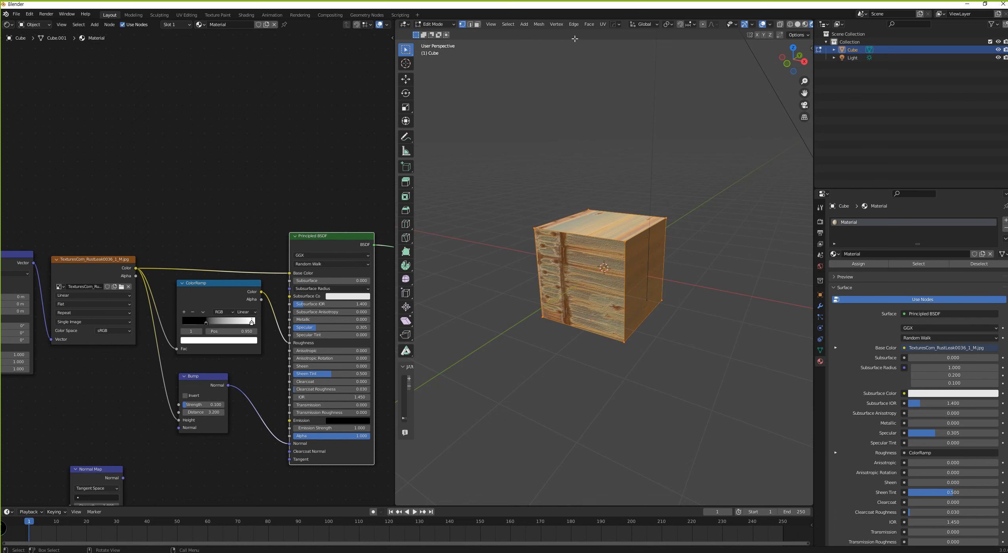
# Step: Unwrap all of the cube's faces with a UV Cube Projection
pyautogui.click(602, 25)
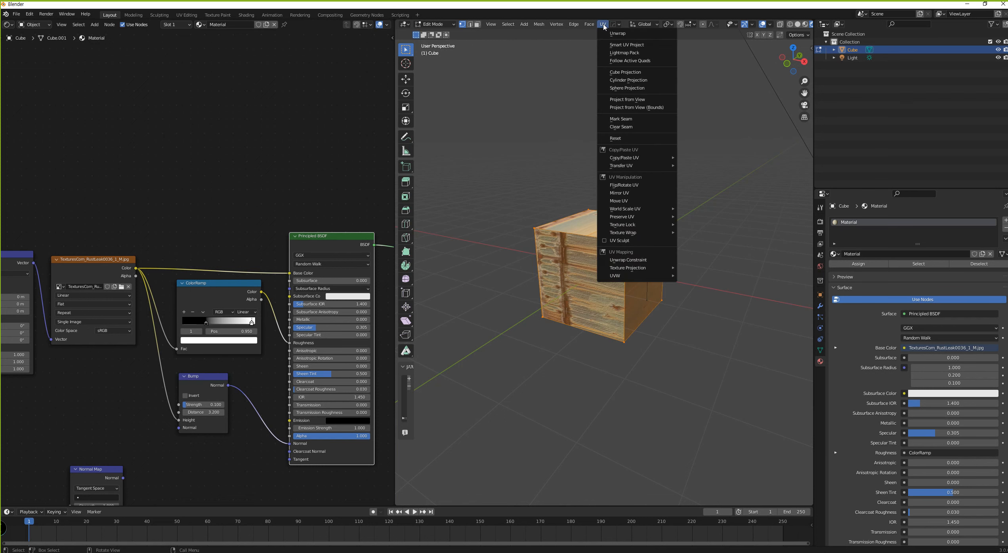
pyautogui.click(620, 72)
pyautogui.moveTo(636, 212); pyautogui.dragTo(696, 284, button='middle')
# Step: Return to Object Mode, deselect the cube and inspect its rust texture up close
pyautogui.hotkey('ctrl', 'Tab')
pyautogui.click(620, 219)
pyautogui.click(724, 254)
pyautogui.scroll(6, 622, 261)
pyautogui.scroll(-3, 630, 275)
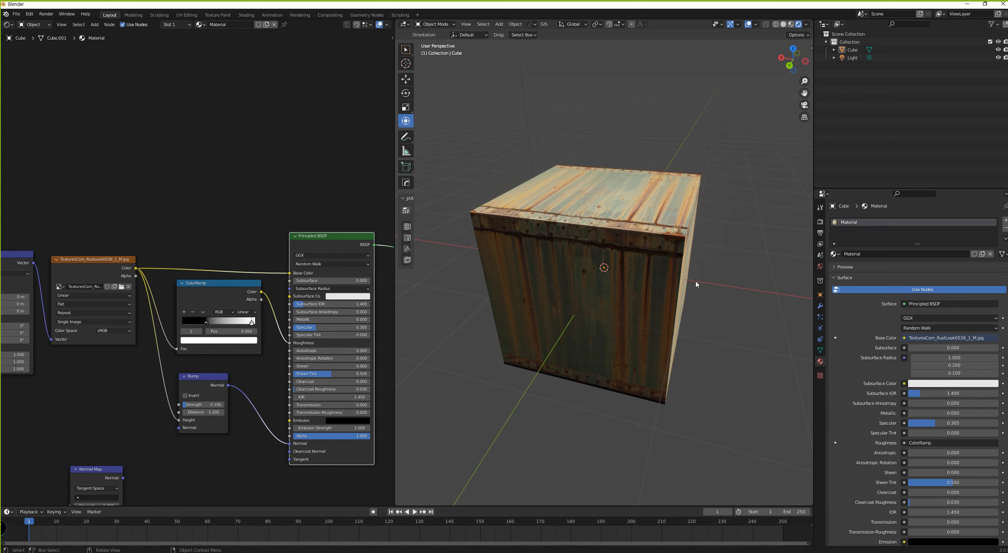
# Step: Select the rust-textured cube in the viewport and show its whole shader node tree
pyautogui.moveTo(670, 300); pyautogui.dragTo(599, 310, button='middle')
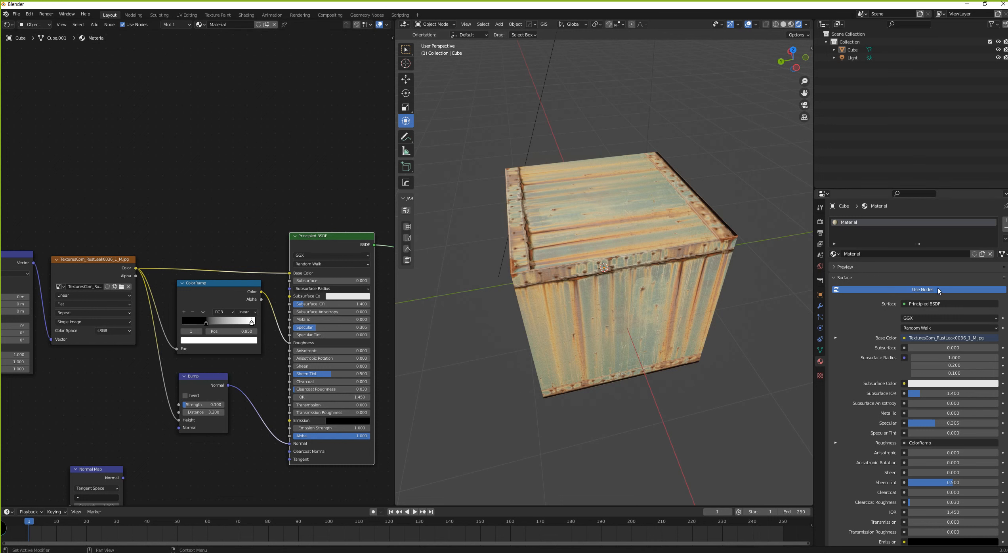
pyautogui.click(650, 299)
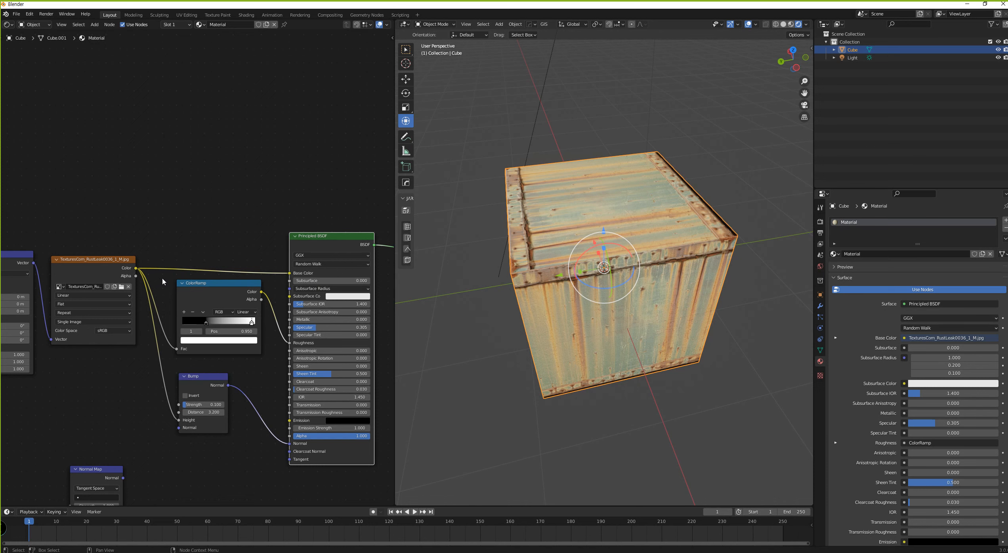
pyautogui.scroll(-1, 103, 233)
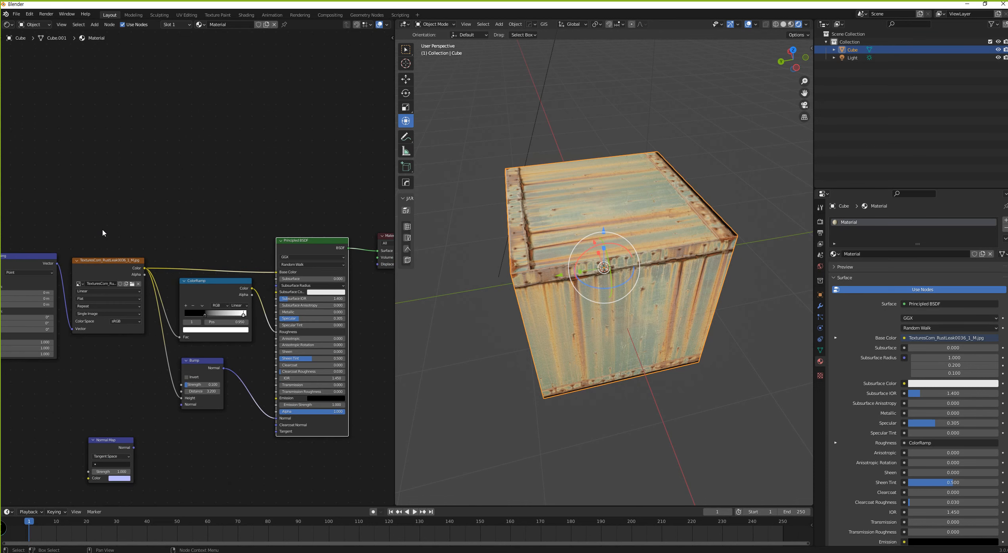
pyautogui.scroll(-1, 82, 237)
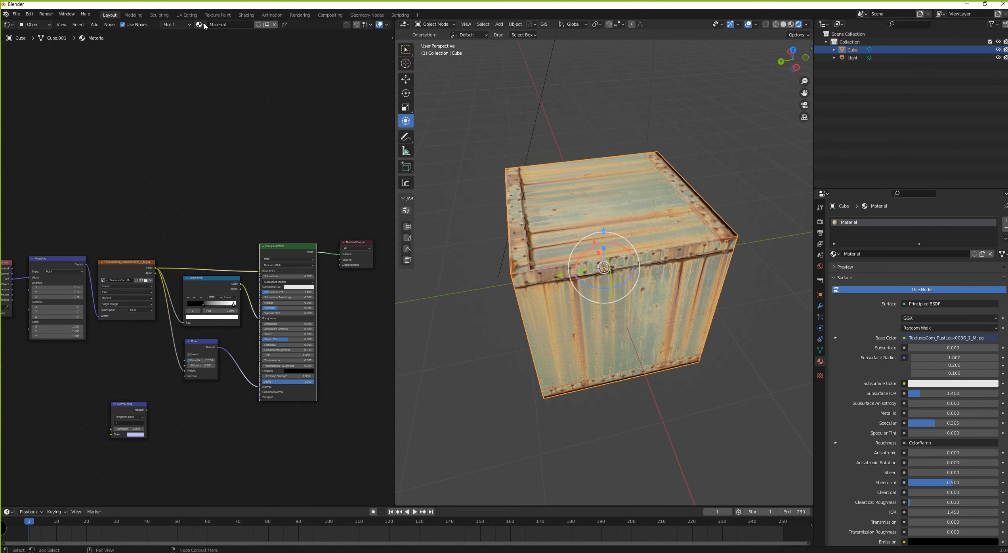
# Step: Unlink the material from the cube and reassign it from the list of existing materials
pyautogui.click(274, 25)
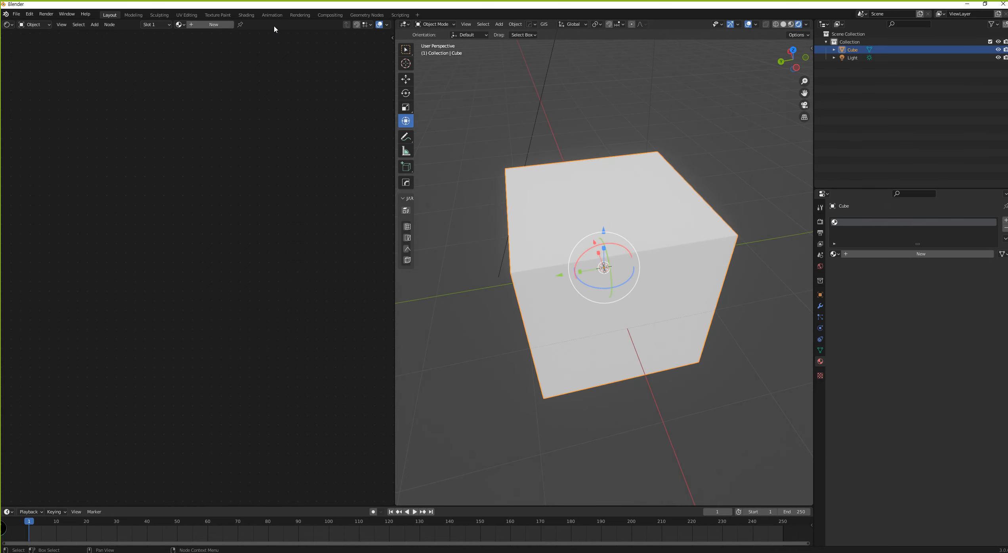
pyautogui.click(181, 24)
pyautogui.click(183, 26)
pyautogui.click(181, 25)
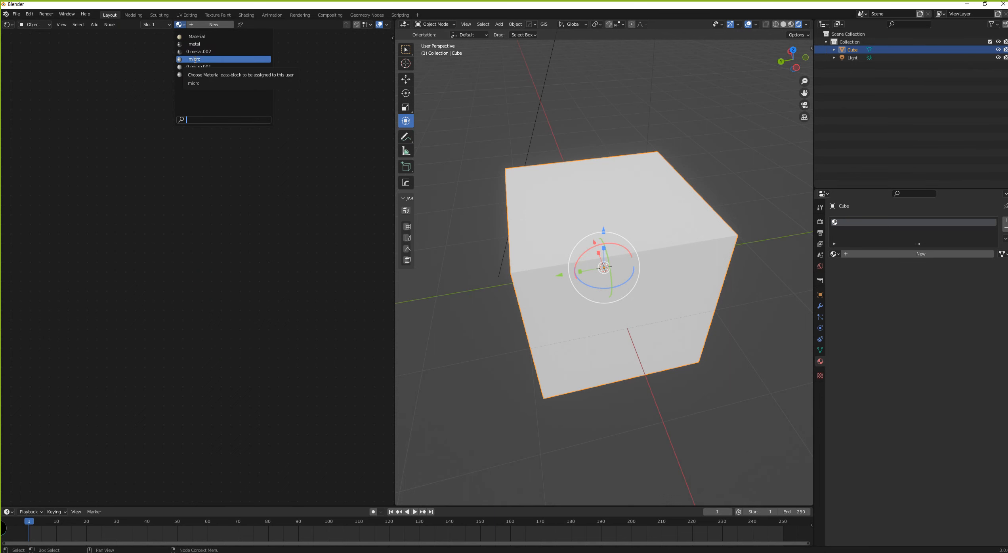
pyautogui.click(197, 37)
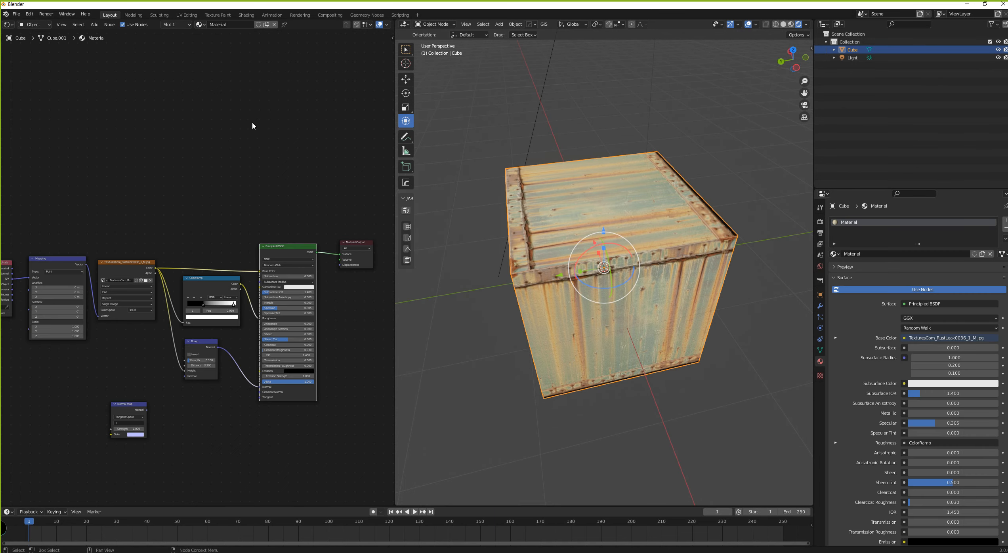
# Step: Rename the cube's rust material to 재질 and check the name in the material list
pyautogui.click(232, 24)
pyautogui.write('재지')
pyautogui.press('Return')
pyautogui.click(200, 24)
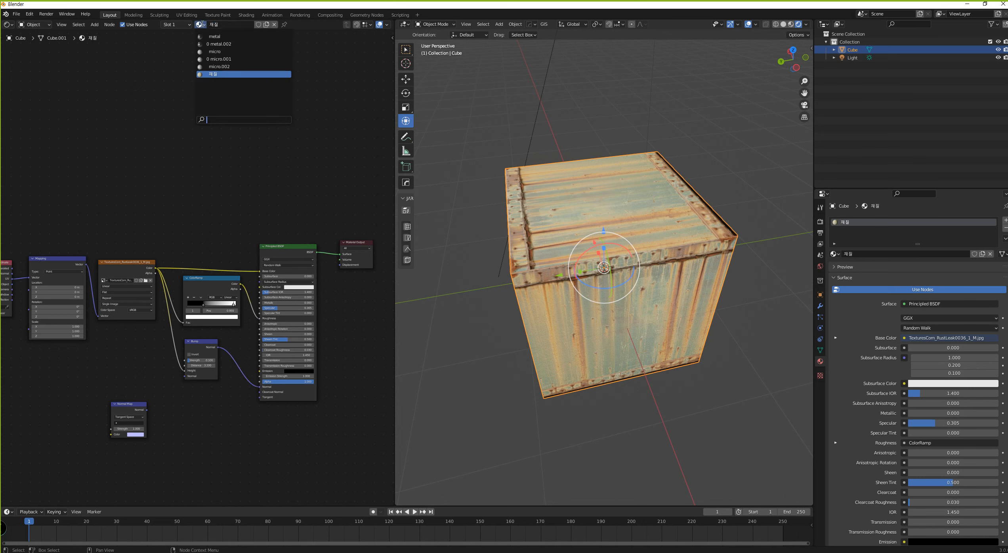
pyautogui.click(231, 157)
# Step: Replace the cube's 재질 material with a newly created one and make its Base Color blue
pyautogui.click(274, 25)
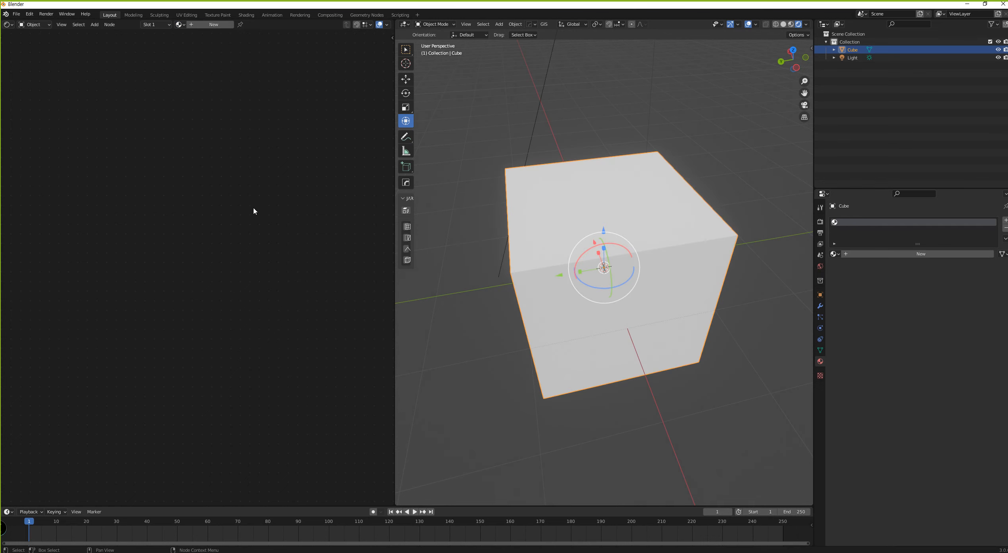
pyautogui.click(217, 25)
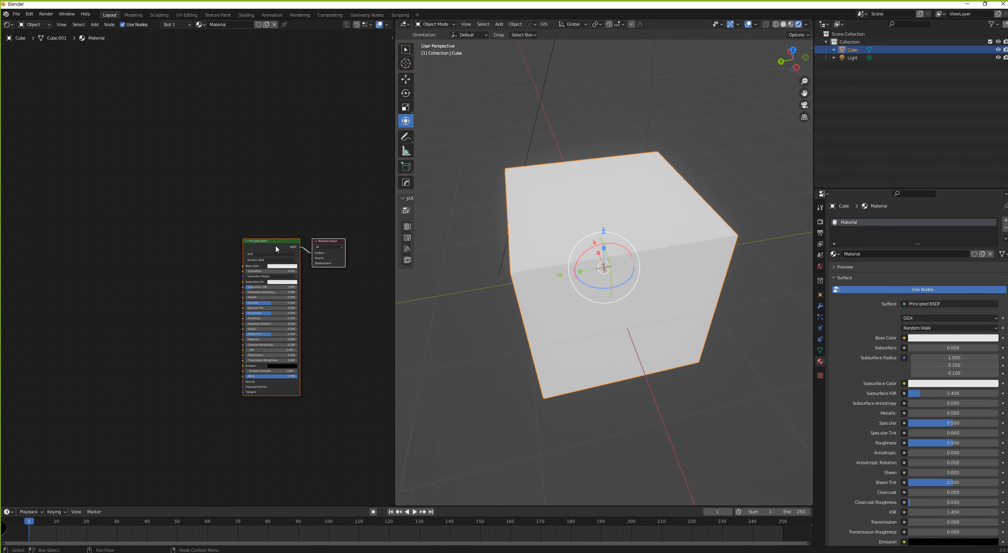
pyautogui.moveTo(276, 248); pyautogui.dragTo(249, 254)
pyautogui.scroll(2, 249, 254)
pyautogui.click(288, 289)
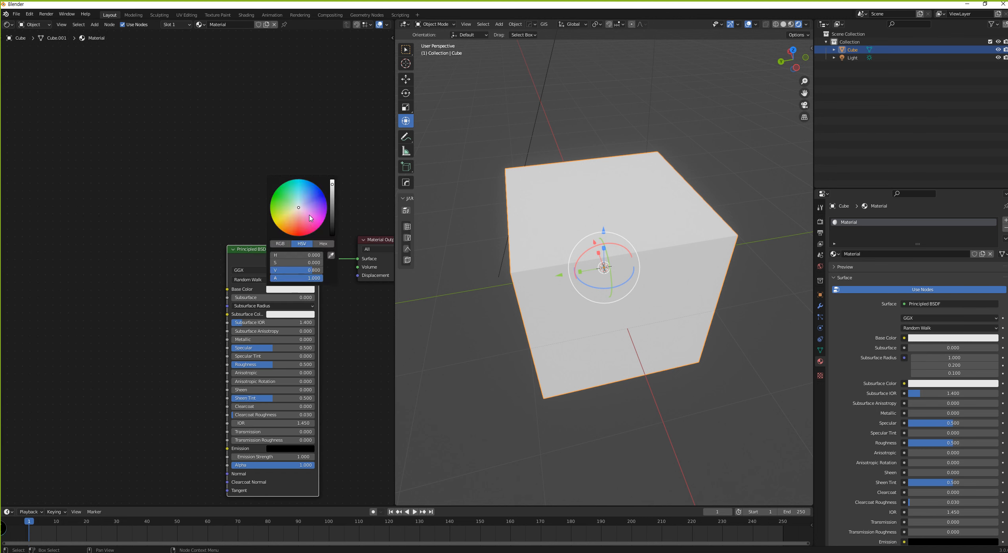
pyautogui.moveTo(298, 207); pyautogui.dragTo(316, 190)
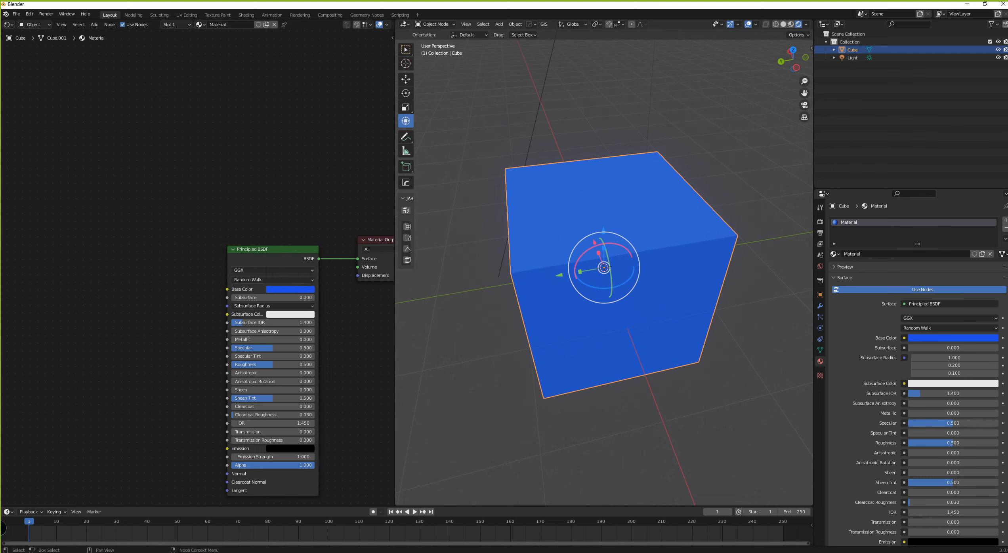
# Step: Bring the TexturesCom_Overlay_Abstract_2K_overlay image from the file explorer into the shader editor and connect its Color to Roughness
pyautogui.hotkey('alt', 'Tab')
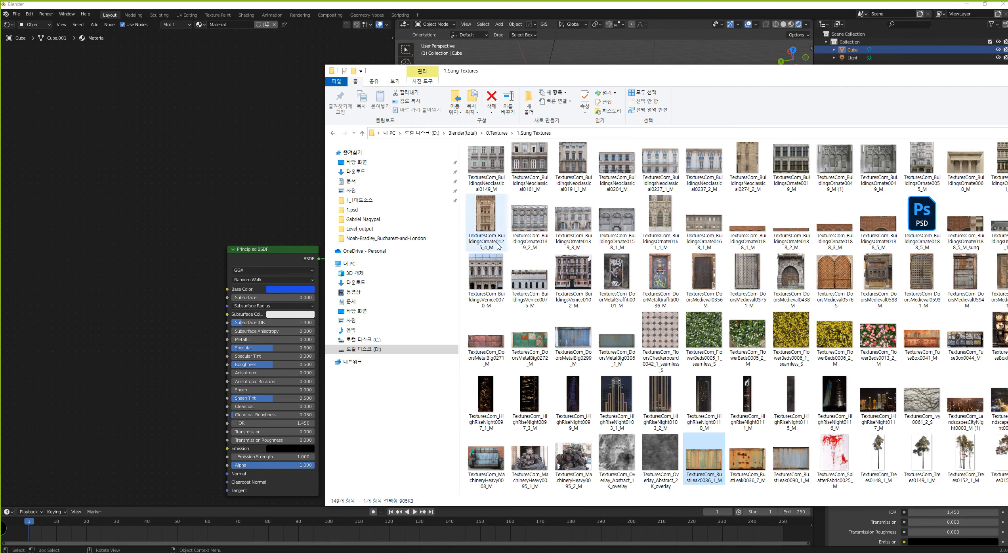
pyautogui.click(659, 457)
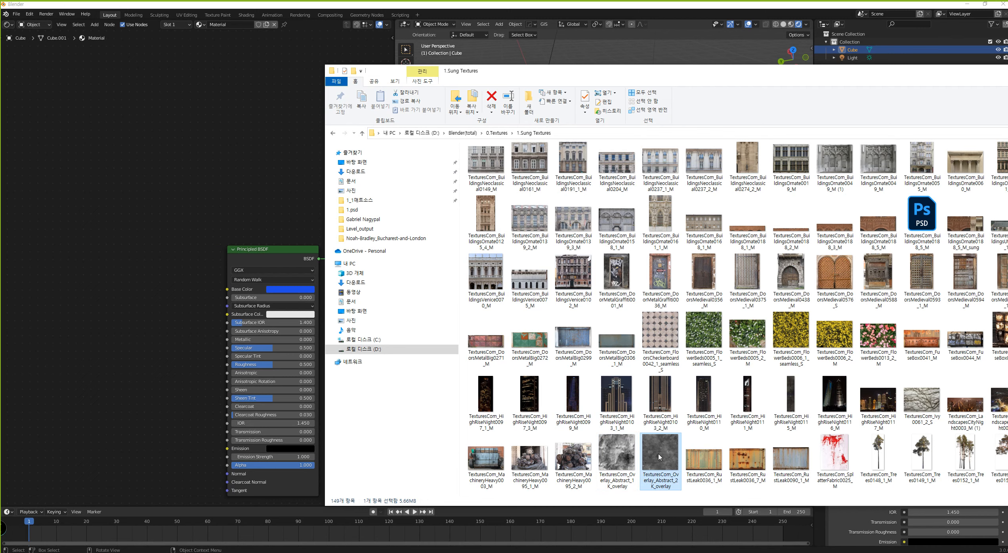
pyautogui.moveTo(659, 456); pyautogui.dragTo(227, 364)
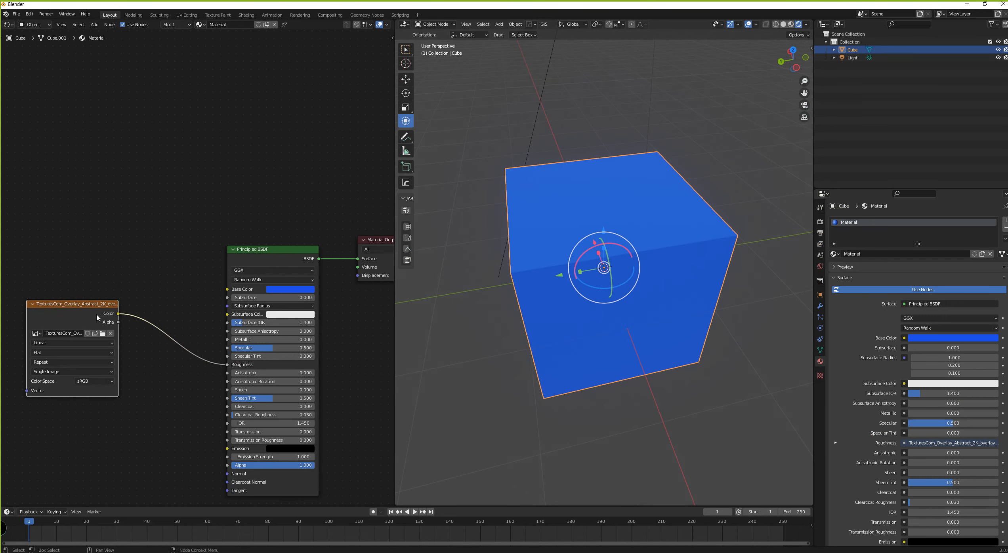
pyautogui.moveTo(91, 306); pyautogui.dragTo(80, 316)
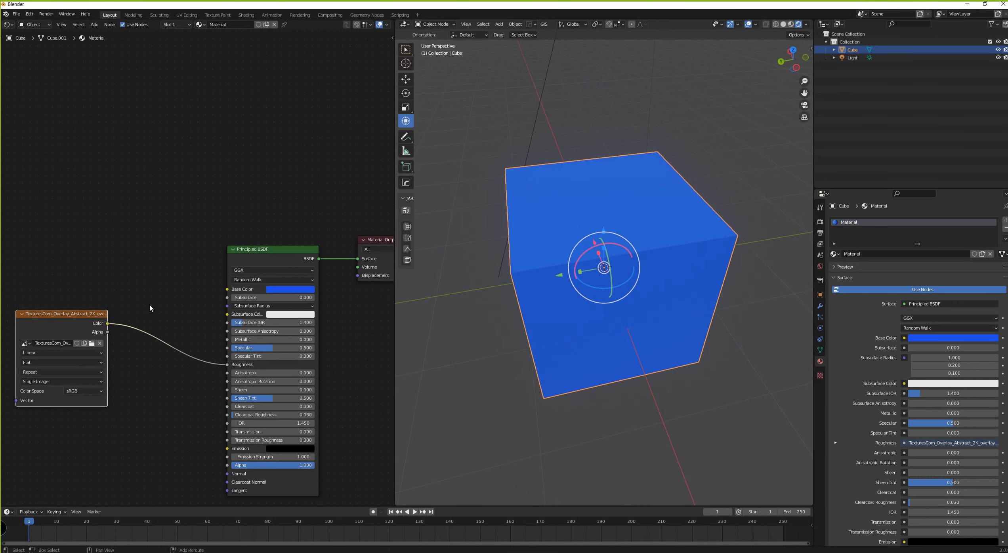
# Step: Insert a ColorRamp between the overlay texture and Roughness, moving its black stop inward and its white stop to 0.805
pyautogui.click(168, 298)
pyautogui.click(69, 316)
pyautogui.hotkey('shift', 'a')
pyautogui.click(185, 308)
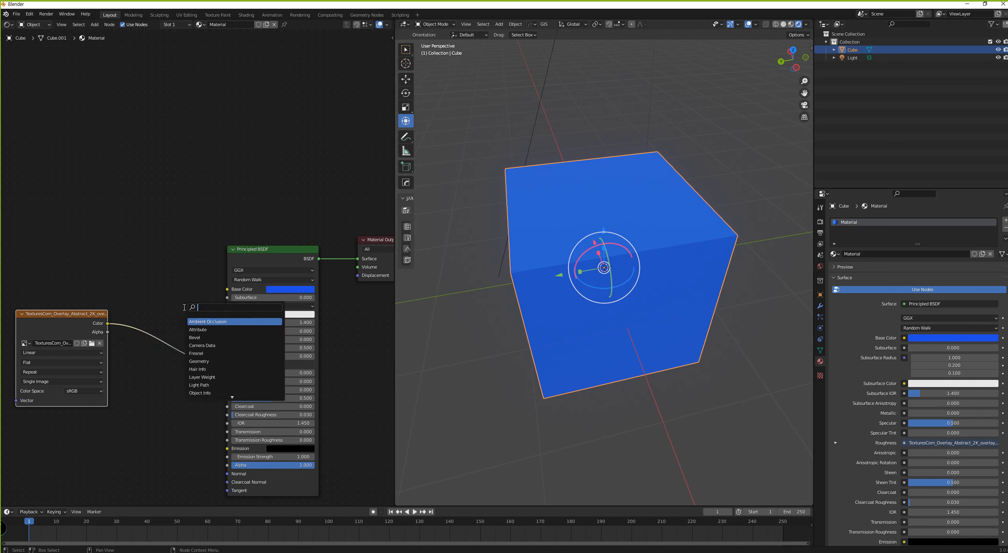
pyautogui.write('col')
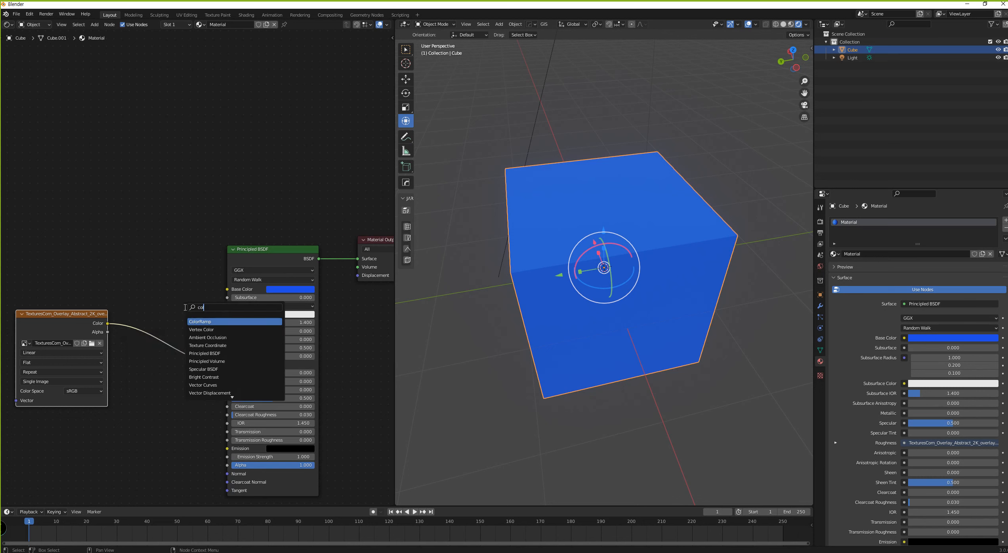
pyautogui.click(220, 322)
pyautogui.click(148, 358)
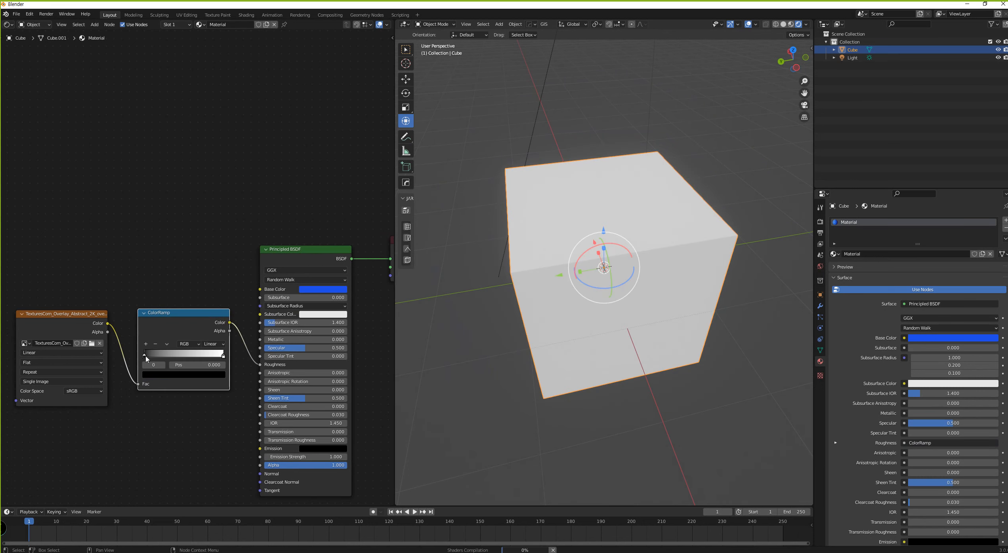
pyautogui.moveTo(612, 213)
pyautogui.mouseDown(button='middle')
pyautogui.moveTo(677, 198)
pyautogui.moveTo(625, 226)
pyautogui.mouseUp(button='middle')
pyautogui.moveTo(146, 358); pyautogui.dragTo(207, 360)
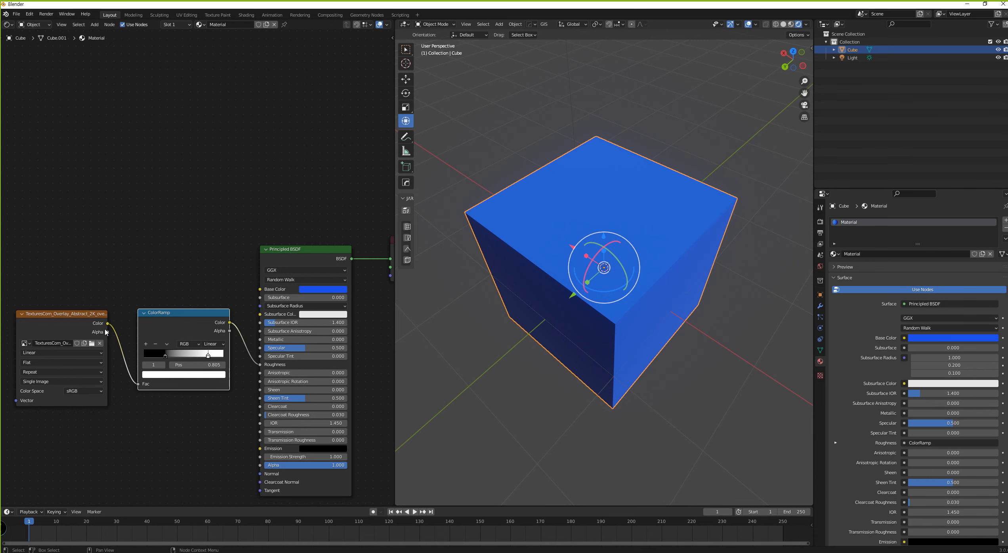
# Step: Replace the overlay texture with TexturesCom_RustLeak0090_1_M.jpg from the 1.Sung Textures folder and connect its Color to the ColorRamp's Fac
pyautogui.click(96, 321)
pyautogui.press('x')
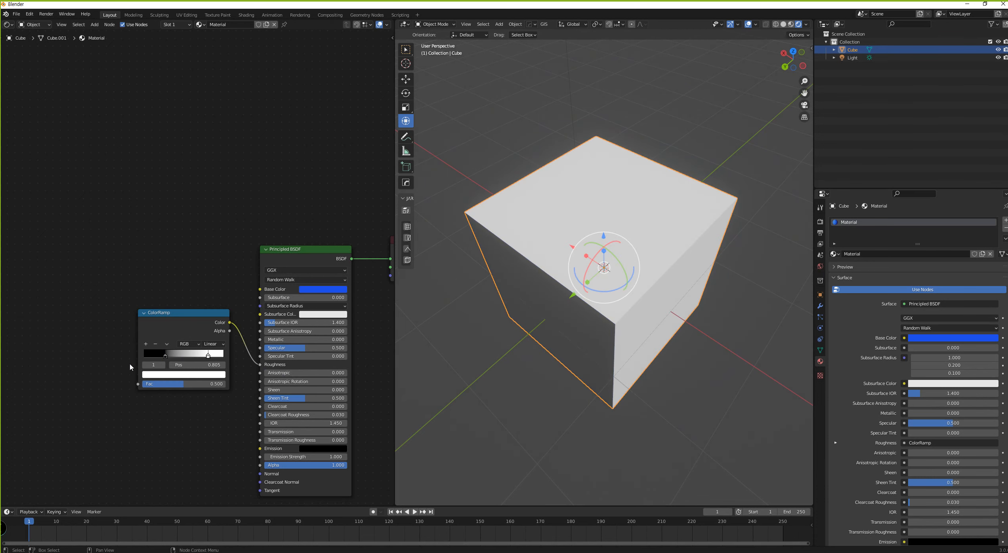
pyautogui.click(299, 552)
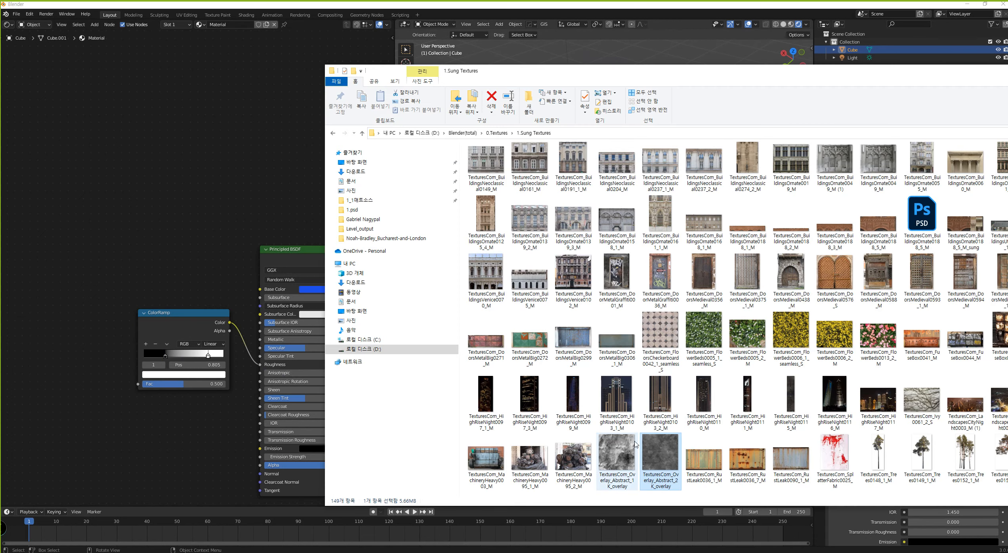
pyautogui.click(742, 348)
pyautogui.click(788, 338)
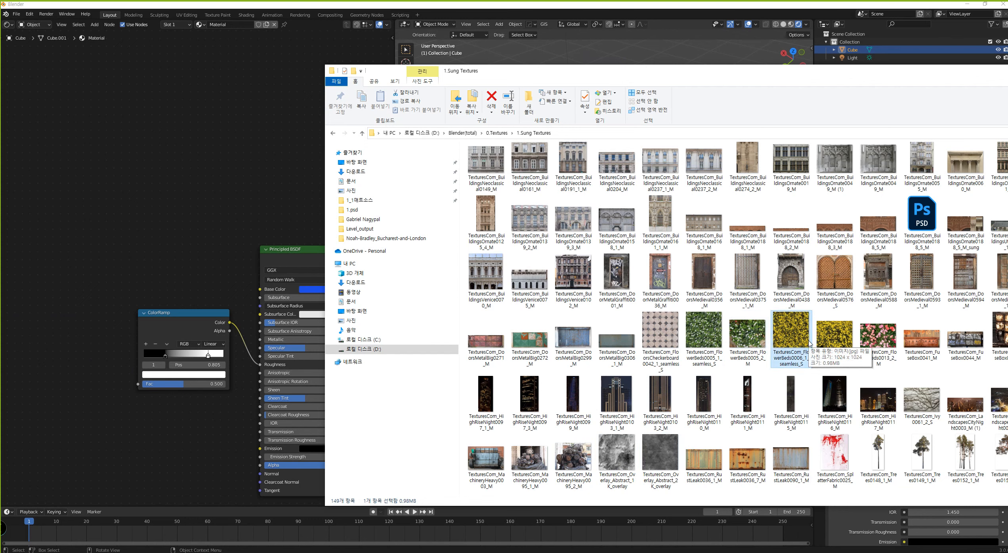
pyautogui.moveTo(804, 459); pyautogui.dragTo(55, 336)
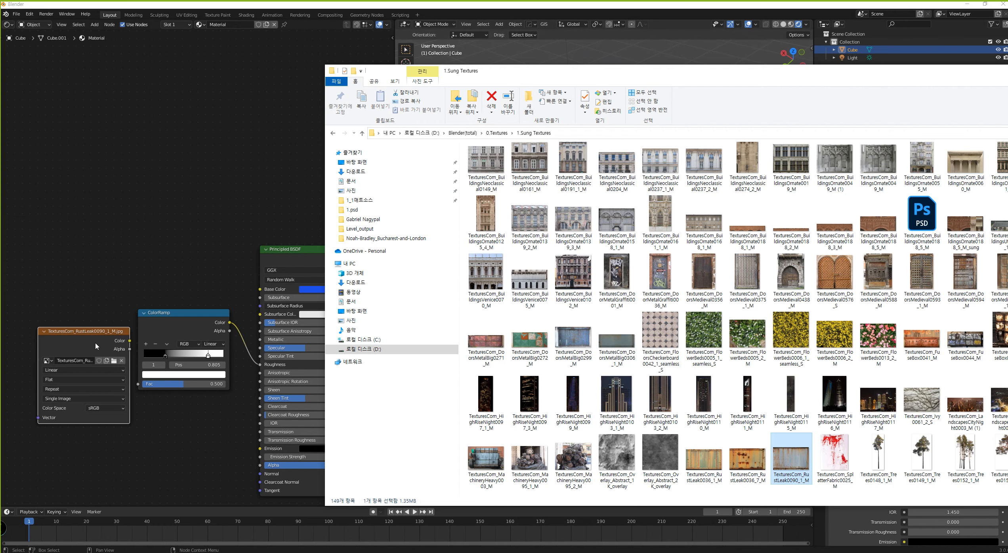
pyautogui.moveTo(129, 341); pyautogui.dragTo(138, 383)
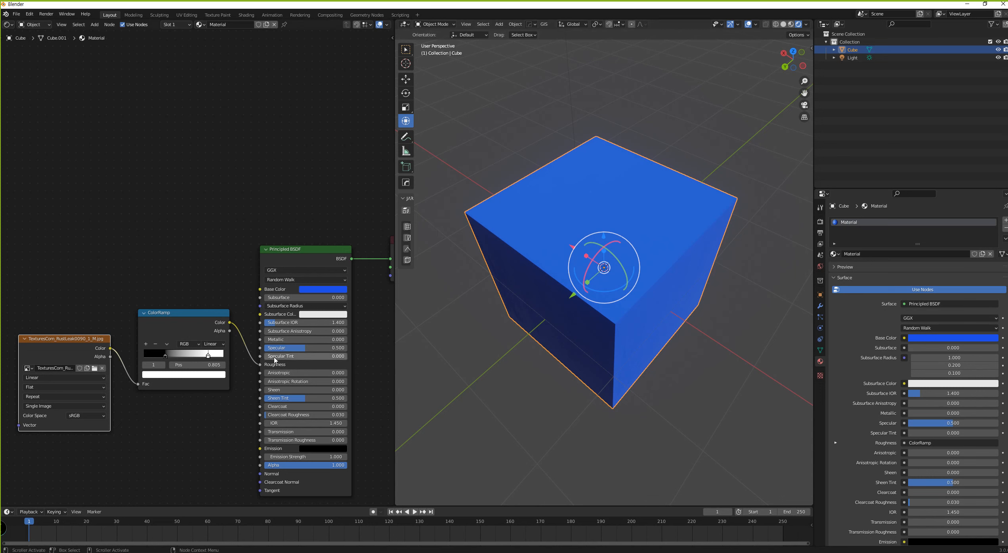
# Step: Set the ColorRamp's black stop to position 0.432 and place the node lower, level with the image texture
pyautogui.moveTo(164, 355); pyautogui.dragTo(190, 361)
pyautogui.click(209, 355)
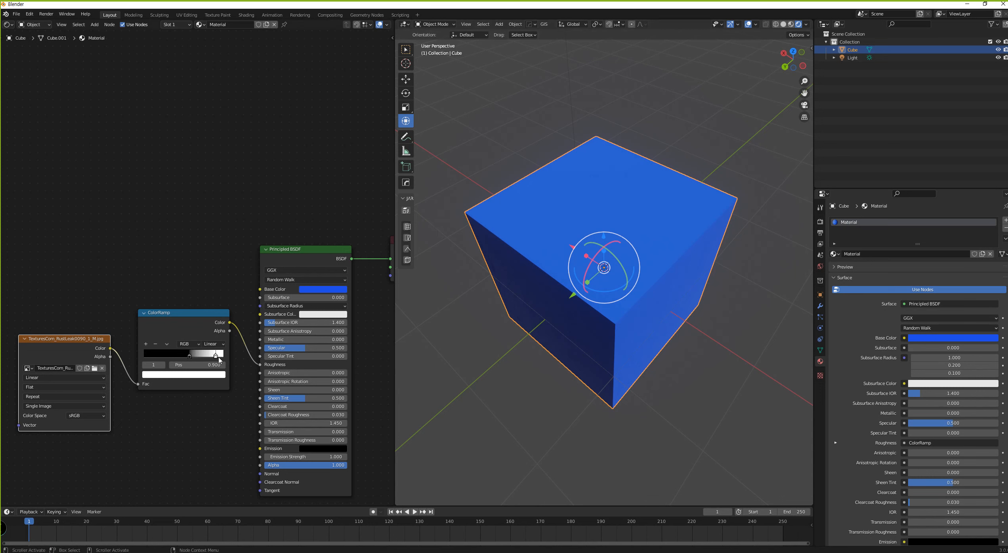
pyautogui.click(189, 356)
pyautogui.moveTo(189, 357); pyautogui.dragTo(178, 357)
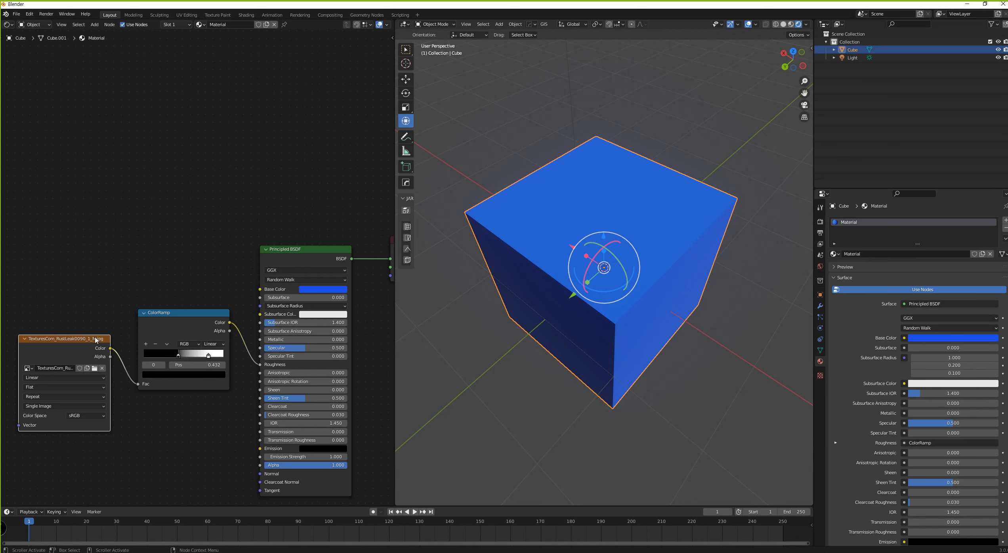
pyautogui.moveTo(726, 150); pyautogui.dragTo(681, 165, button='middle')
pyautogui.moveTo(175, 313); pyautogui.dragTo(173, 346)
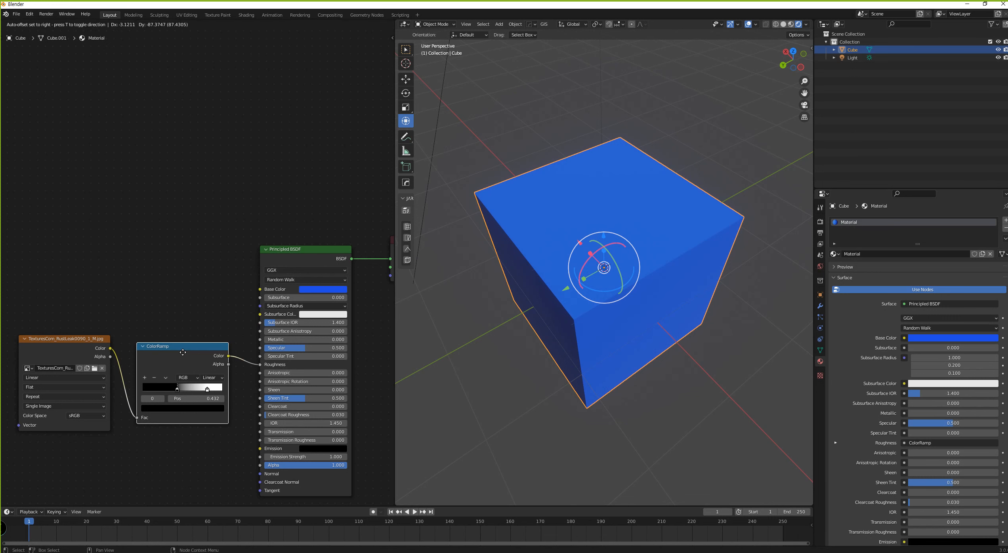
# Step: Replace the RustLeak texture node with the TexturesCom_Brick_StoneCladding_1K_roughness image from the 1.CONCRETE CEILING folder, placed beside the ColorRamp
pyautogui.click(76, 342)
pyautogui.press('x')
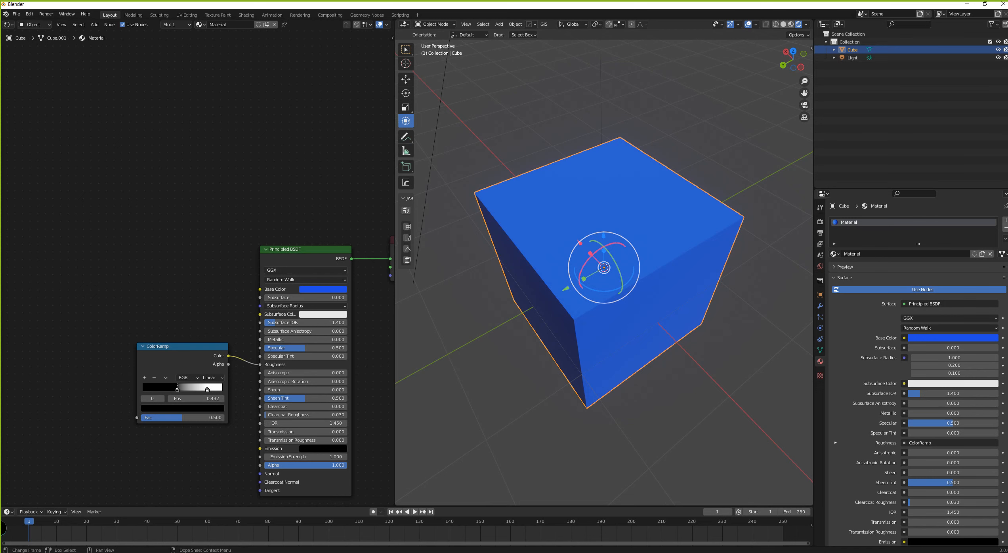
pyautogui.hotkey('alt', 'Tab')
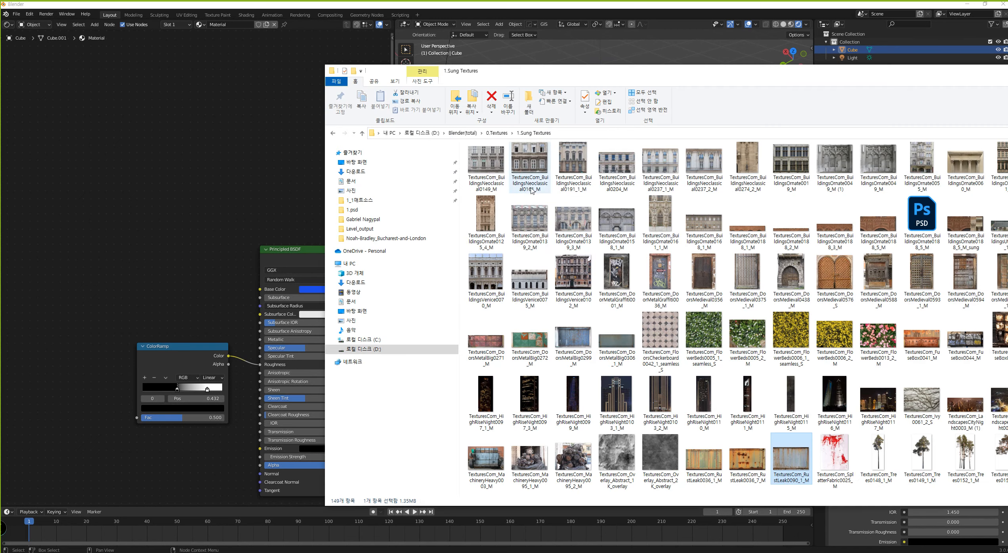
pyautogui.click(498, 133)
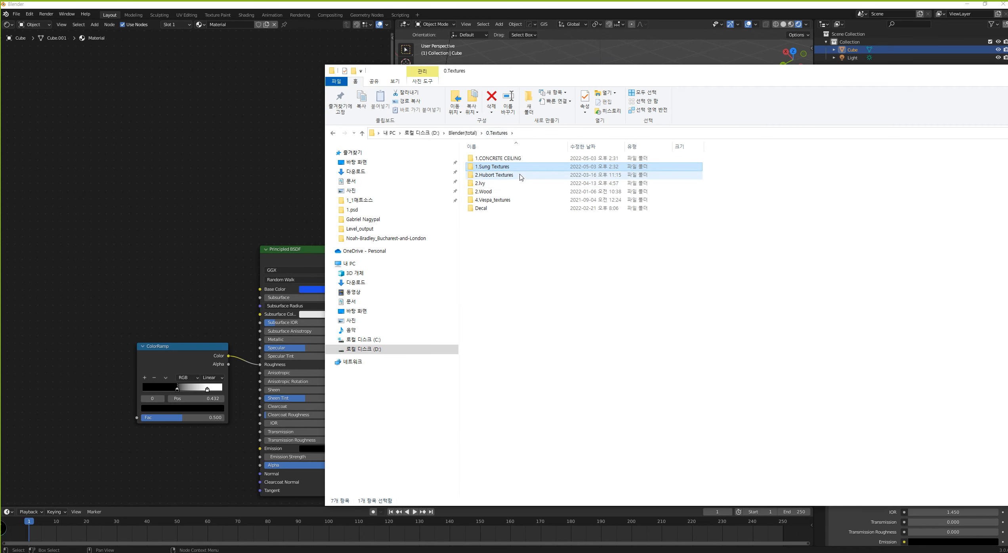
pyautogui.click(490, 159)
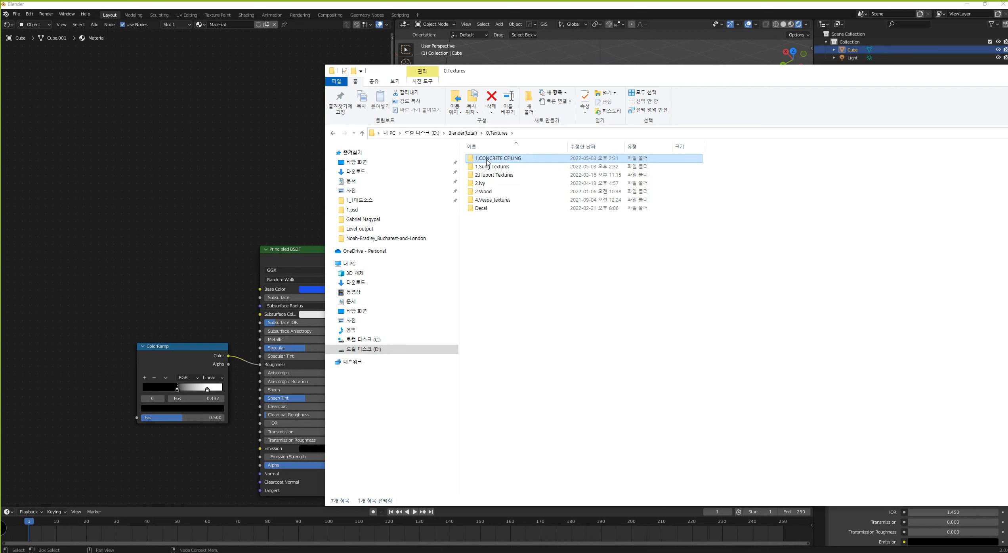
pyautogui.doubleClick(487, 160)
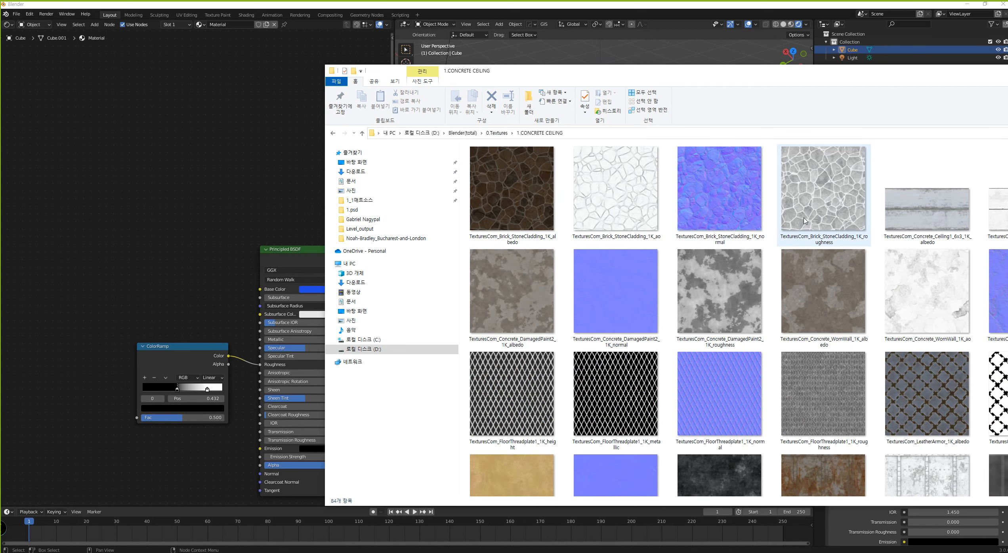
pyautogui.click(820, 205)
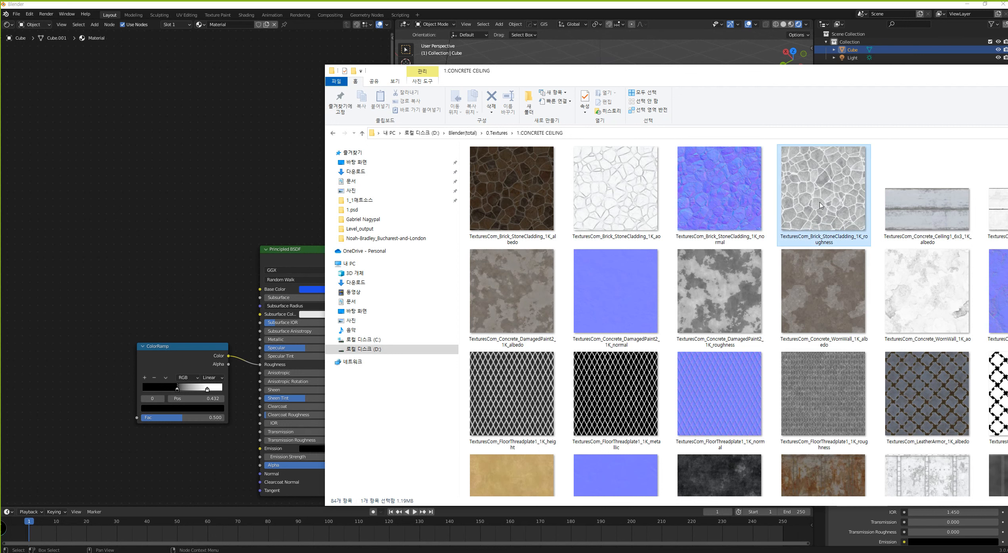
pyautogui.moveTo(820, 205); pyautogui.dragTo(186, 289)
pyautogui.moveTo(44, 348); pyautogui.dragTo(45, 349)
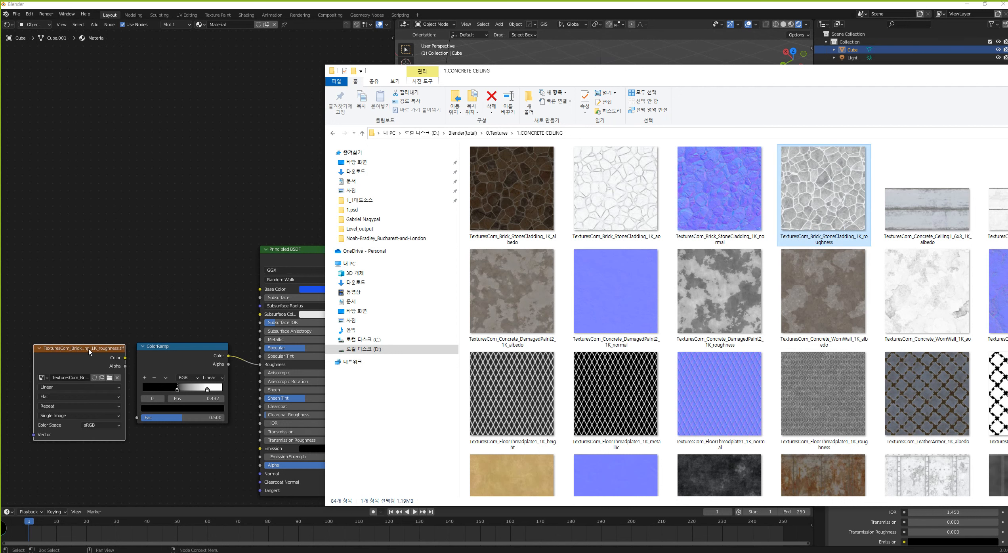
# Step: Connect the StoneCladding roughness texture's Color to the ColorRamp's Fac and set the ramp's white stop to 0.691
pyautogui.moveTo(109, 367); pyautogui.dragTo(137, 418)
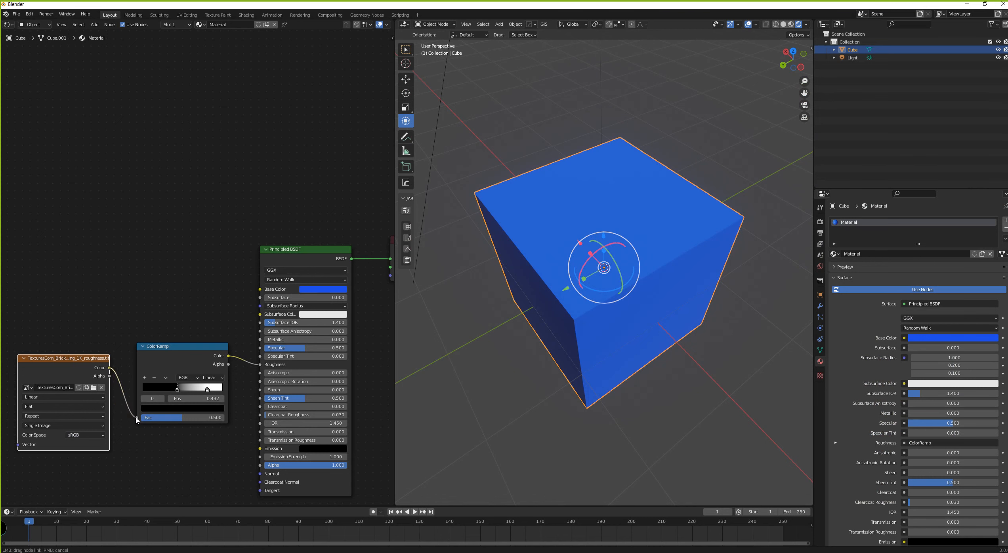
pyautogui.click(508, 382)
pyautogui.moveTo(509, 382); pyautogui.dragTo(538, 311, button='middle')
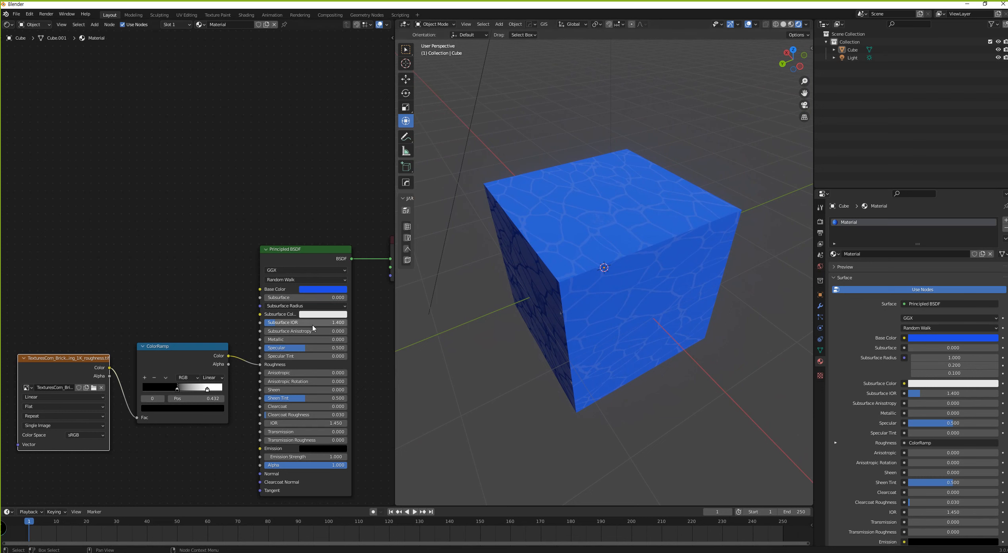
pyautogui.moveTo(207, 390)
pyautogui.mouseDown()
pyautogui.moveTo(186, 390)
pyautogui.moveTo(198, 389)
pyautogui.moveTo(183, 399)
pyautogui.moveTo(195, 401)
pyautogui.mouseUp()
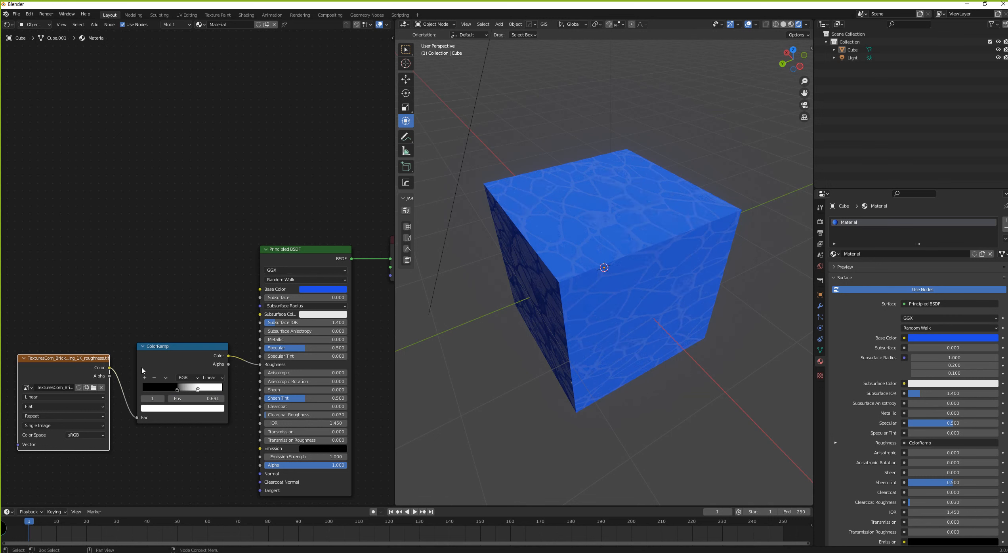
# Step: Set the ColorRamp's black stop to 0.200 and its white stop to 0.855, placing the node slightly higher
pyautogui.moveTo(158, 350); pyautogui.dragTo(162, 355)
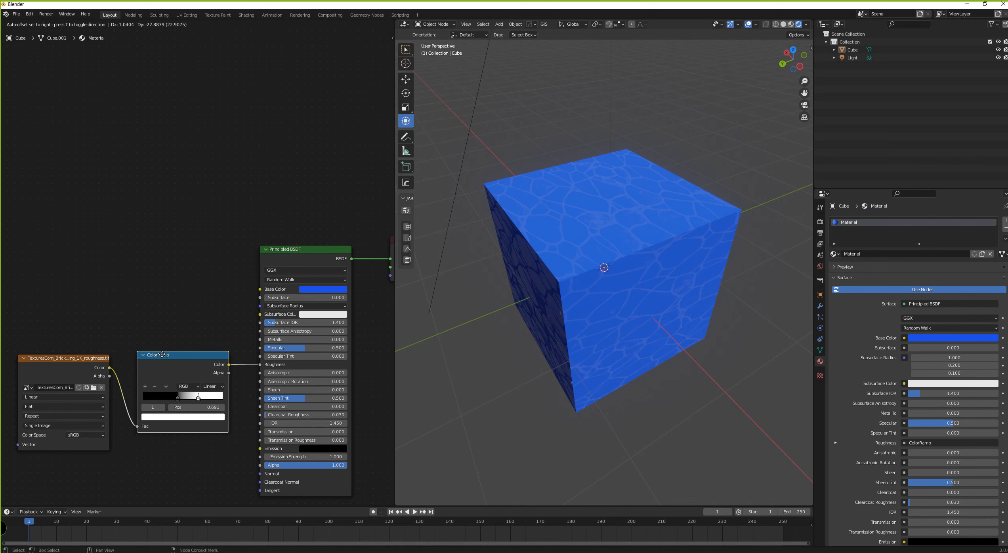
pyautogui.moveTo(162, 355); pyautogui.dragTo(164, 332)
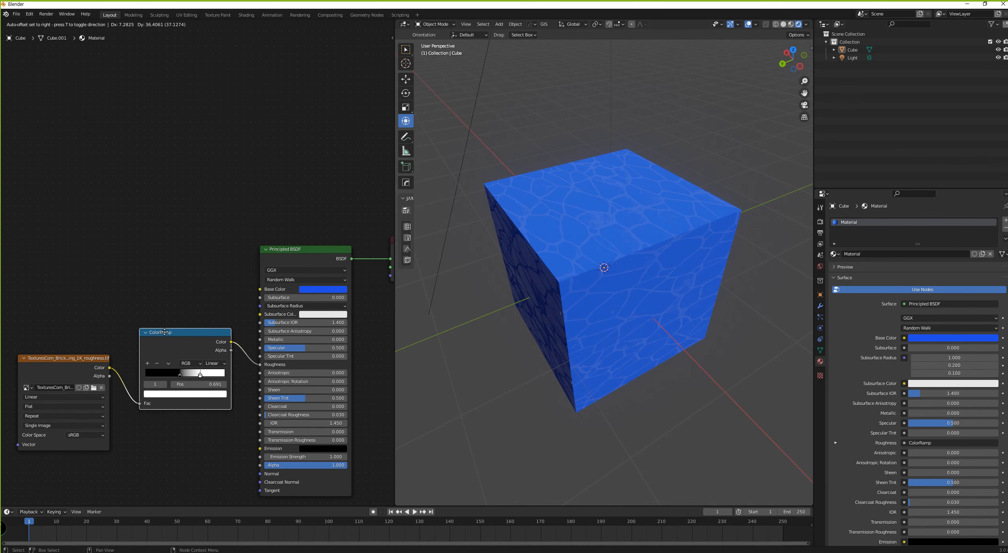
pyautogui.click(165, 332)
pyautogui.moveTo(180, 374)
pyautogui.mouseDown()
pyautogui.moveTo(153, 377)
pyautogui.moveTo(192, 378)
pyautogui.moveTo(162, 377)
pyautogui.mouseUp()
pyautogui.moveTo(628, 278); pyautogui.dragTo(730, 270, button='middle')
pyautogui.scroll(2, 730, 270)
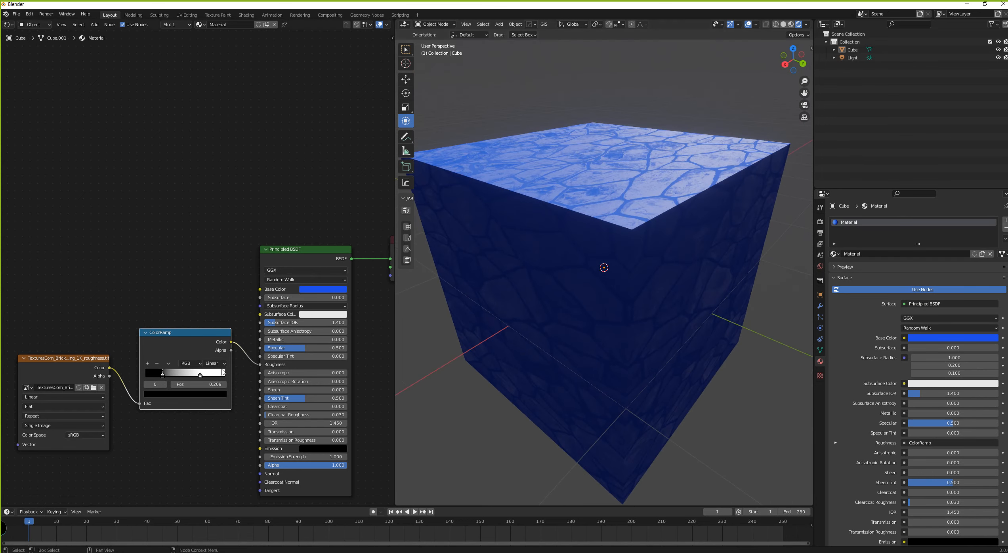
pyautogui.moveTo(199, 377)
pyautogui.mouseDown()
pyautogui.moveTo(177, 378)
pyautogui.moveTo(230, 382)
pyautogui.moveTo(218, 380)
pyautogui.mouseUp()
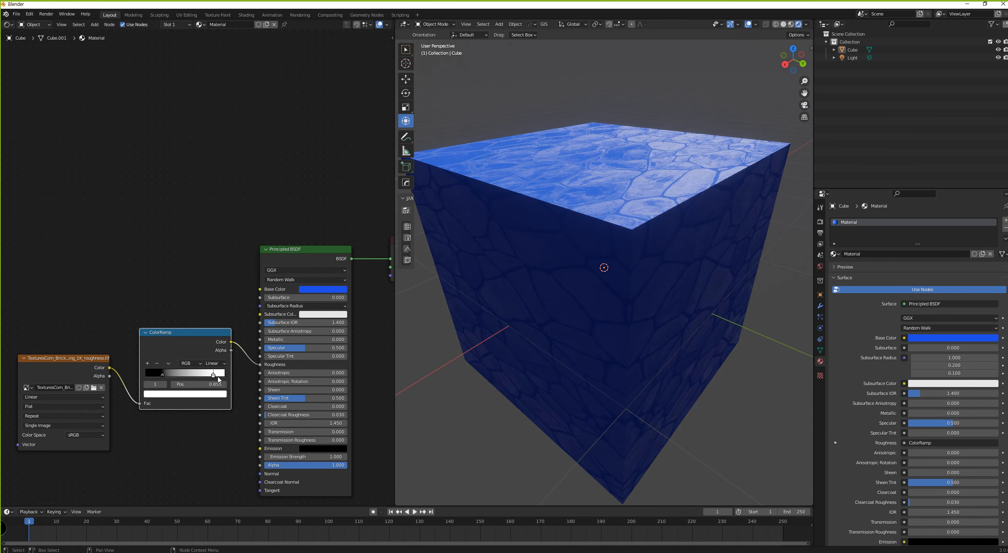
# Step: Move the ColorRamp node above the image texture's level to free space below it
pyautogui.moveTo(187, 326); pyautogui.dragTo(212, 295, button='middle')
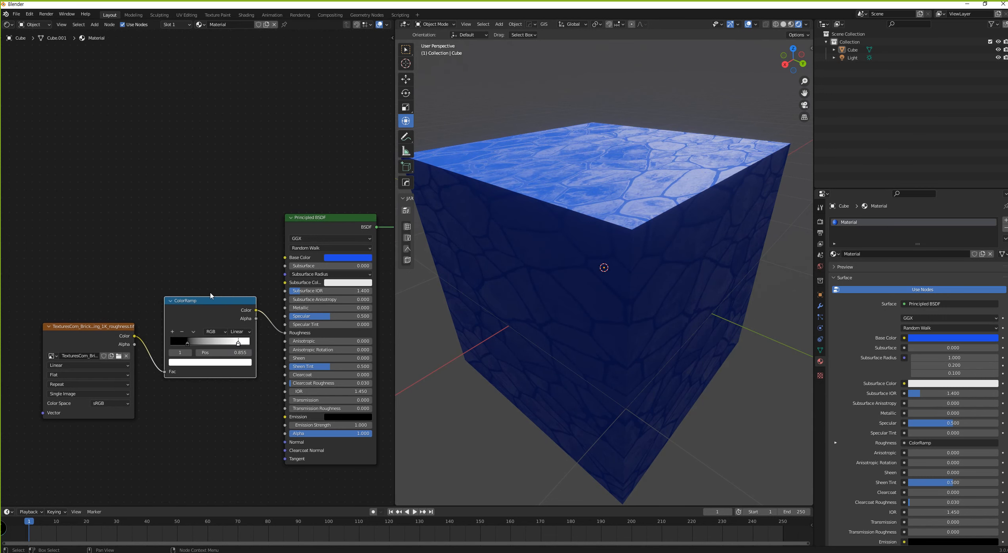
pyautogui.moveTo(205, 301); pyautogui.dragTo(205, 354)
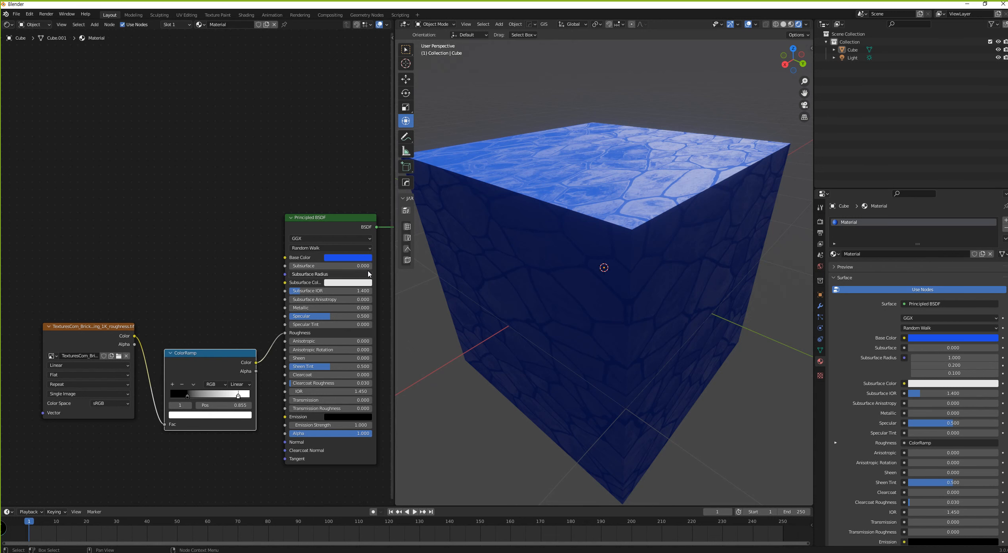
pyautogui.moveTo(519, 263); pyautogui.dragTo(538, 272, button='middle')
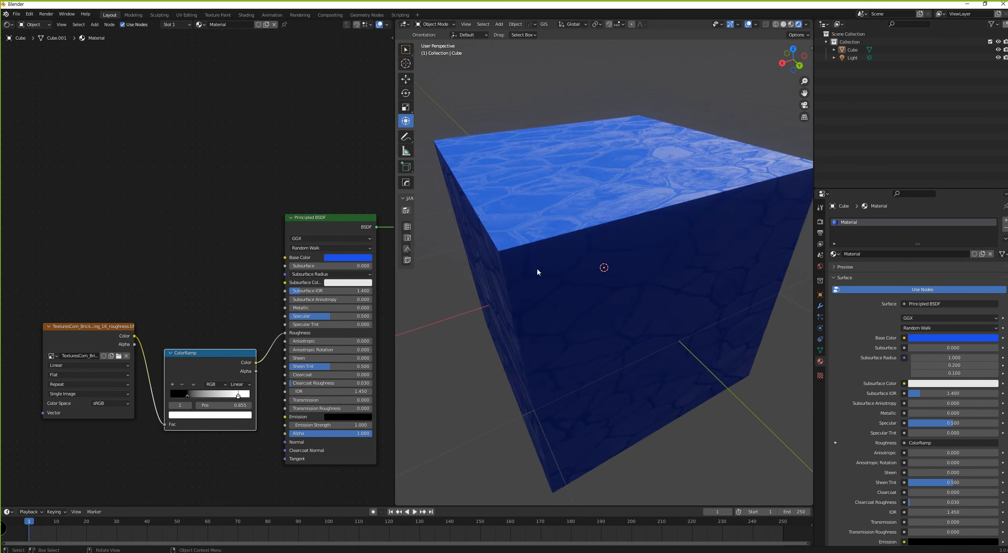
pyautogui.scroll(-4, 533, 276)
pyautogui.moveTo(219, 356); pyautogui.dragTo(221, 272)
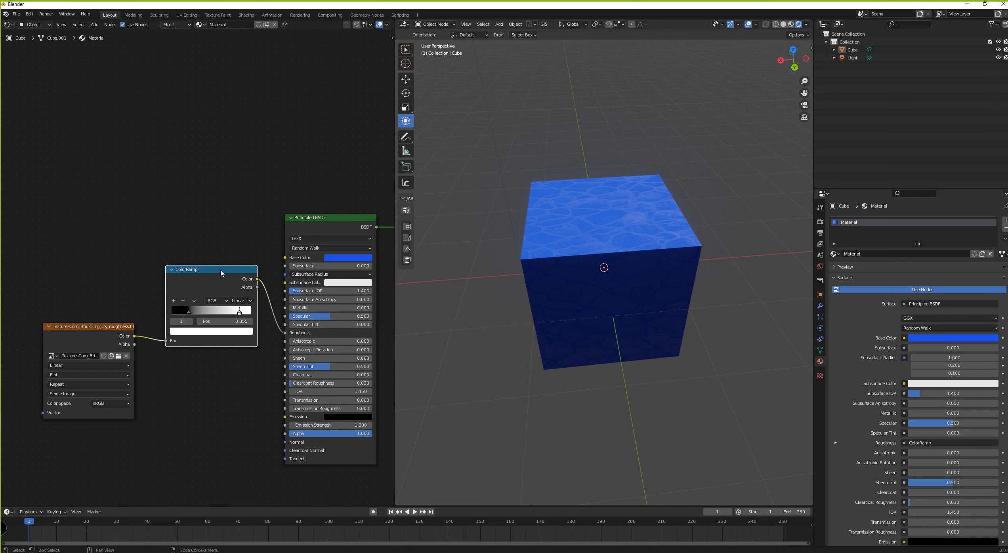
# Step: Add a Bump node feeding the Principled BSDF's Normal, with the image texture's Color connected to the Bump's Height
pyautogui.moveTo(115, 332); pyautogui.dragTo(285, 442)
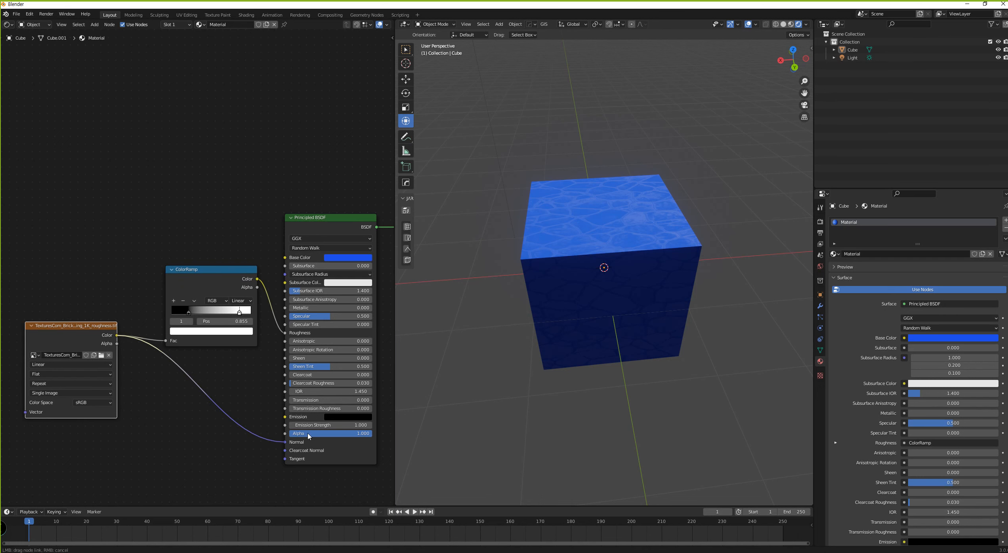
pyautogui.hotkey('shift', 'a')
pyautogui.click(261, 393)
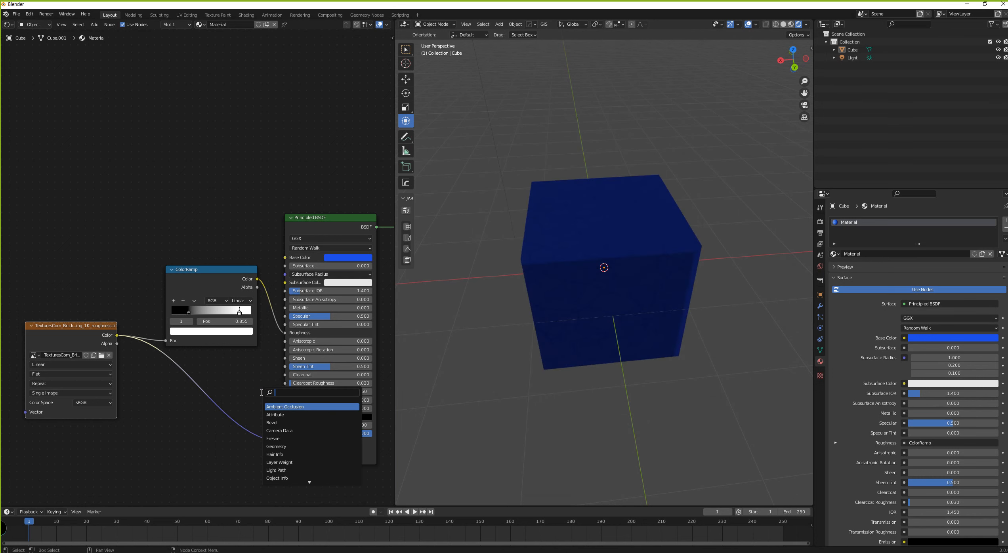
pyautogui.write('bu')
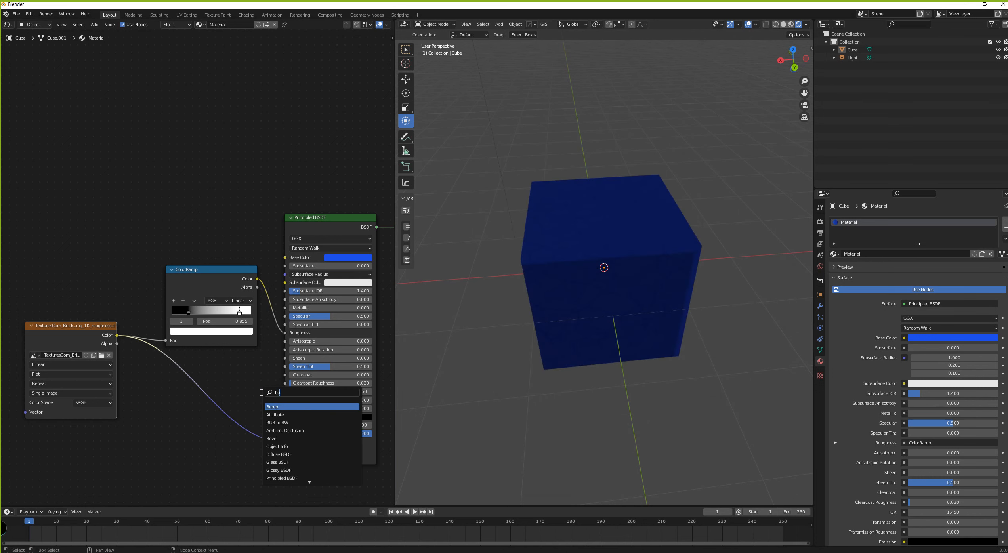
pyautogui.click(277, 407)
pyautogui.click(226, 381)
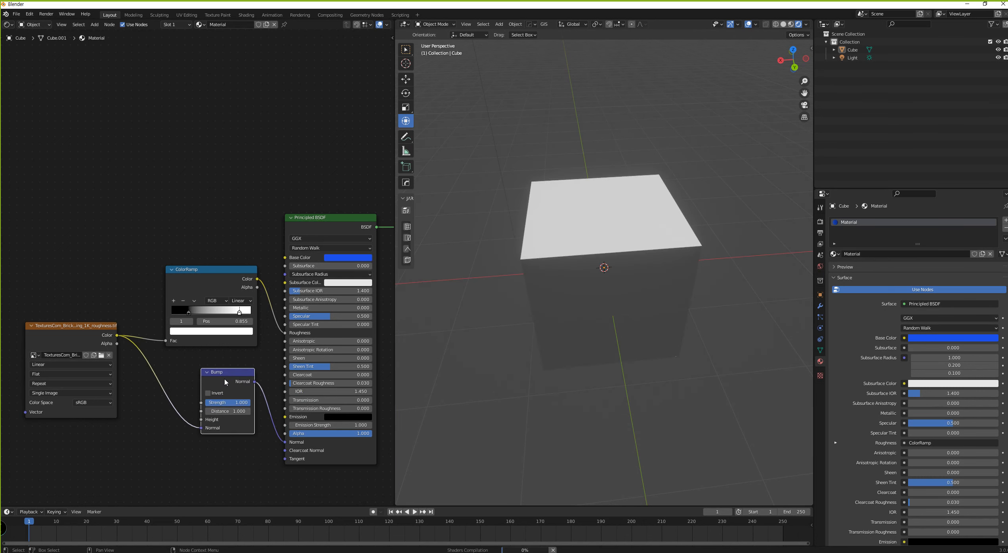
pyautogui.moveTo(201, 428); pyautogui.dragTo(201, 419)
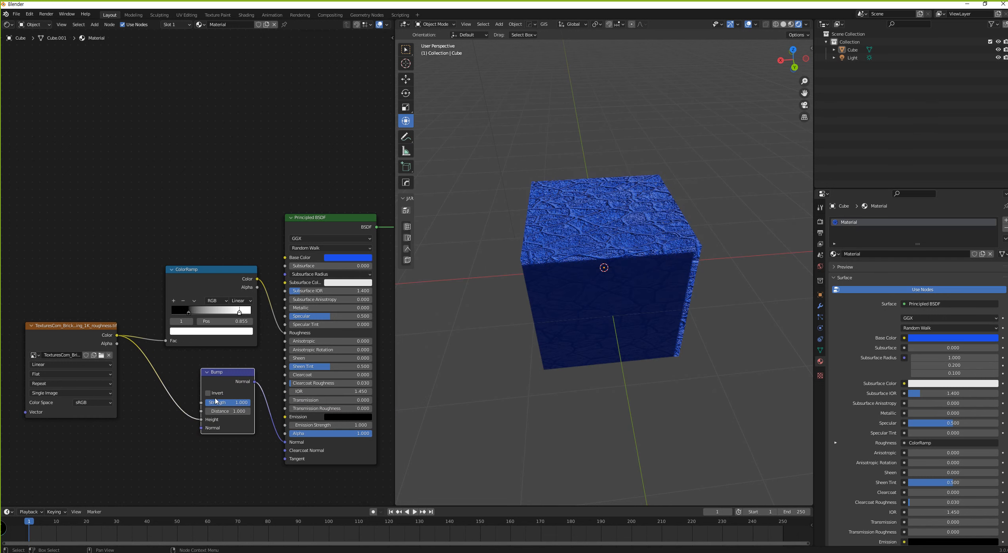
# Step: Set the Bump node's Strength to 0.175 and check the relief on the cube's surface
pyautogui.moveTo(238, 403); pyautogui.dragTo(221, 403)
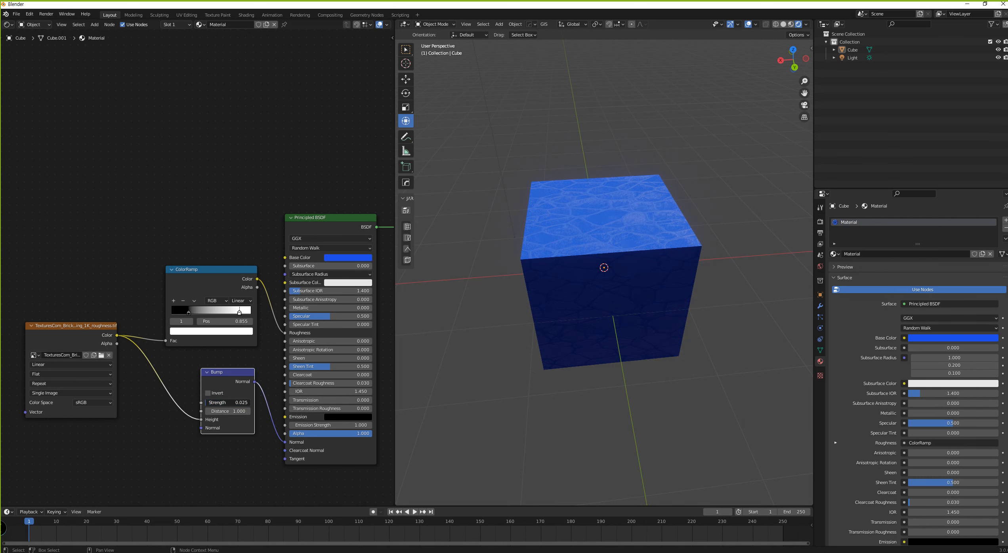
pyautogui.moveTo(226, 402); pyautogui.dragTo(234, 402)
pyautogui.scroll(5, 517, 314)
pyautogui.scroll(-5, 545, 313)
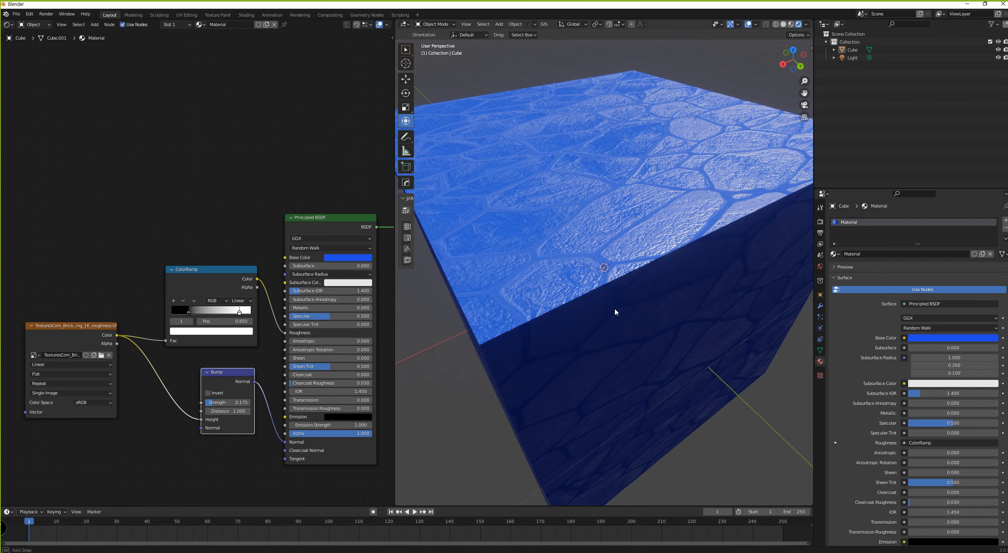
pyautogui.moveTo(614, 310); pyautogui.dragTo(693, 310, button='middle')
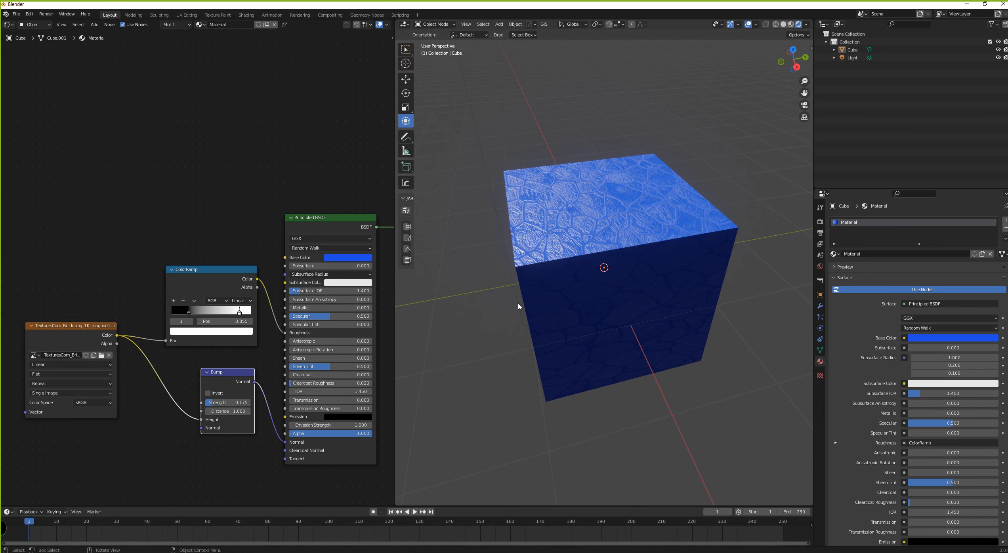
# Step: Rearrange the ColorRamp and image texture nodes, trying the texture's Color as Base Color and disconnecting it again
pyautogui.moveTo(210, 269); pyautogui.dragTo(211, 285)
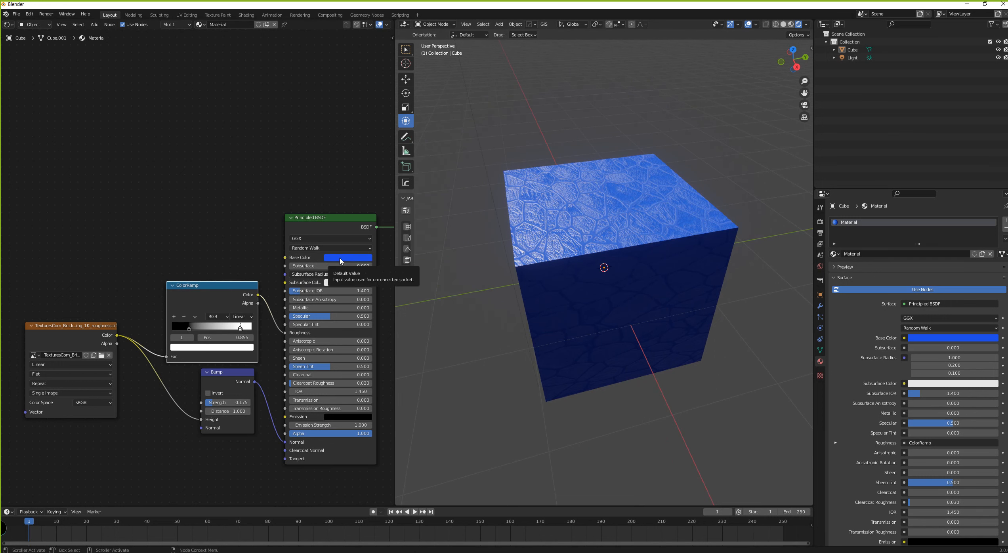
pyautogui.moveTo(117, 335)
pyautogui.mouseDown()
pyautogui.moveTo(245, 266)
pyautogui.moveTo(285, 257)
pyautogui.mouseUp()
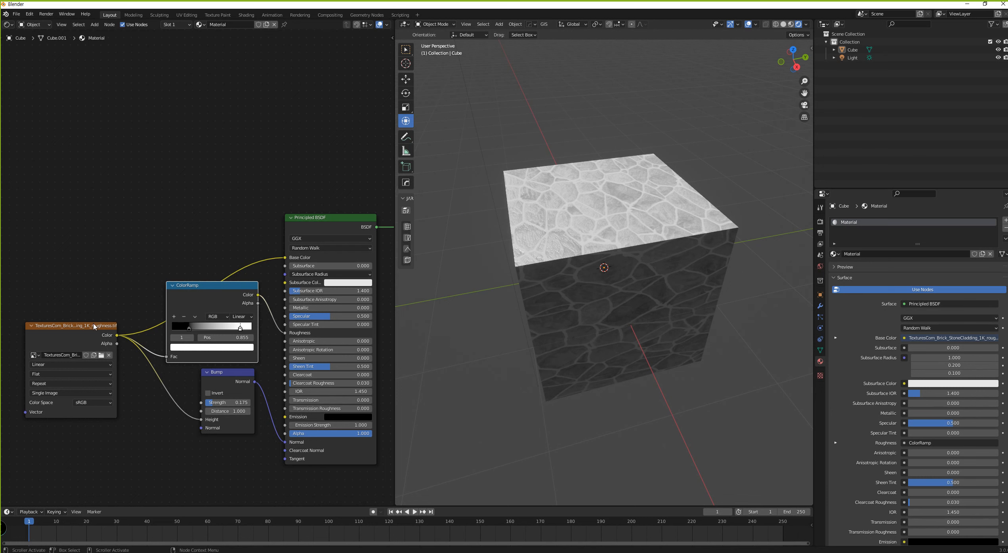
pyautogui.moveTo(94, 326); pyautogui.dragTo(48, 211)
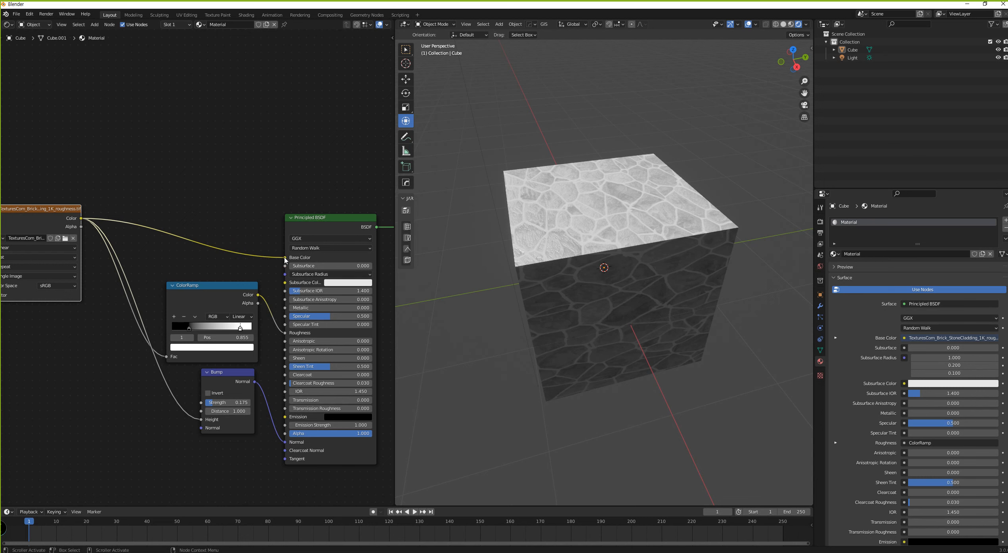
pyautogui.moveTo(285, 258); pyautogui.dragTo(274, 265)
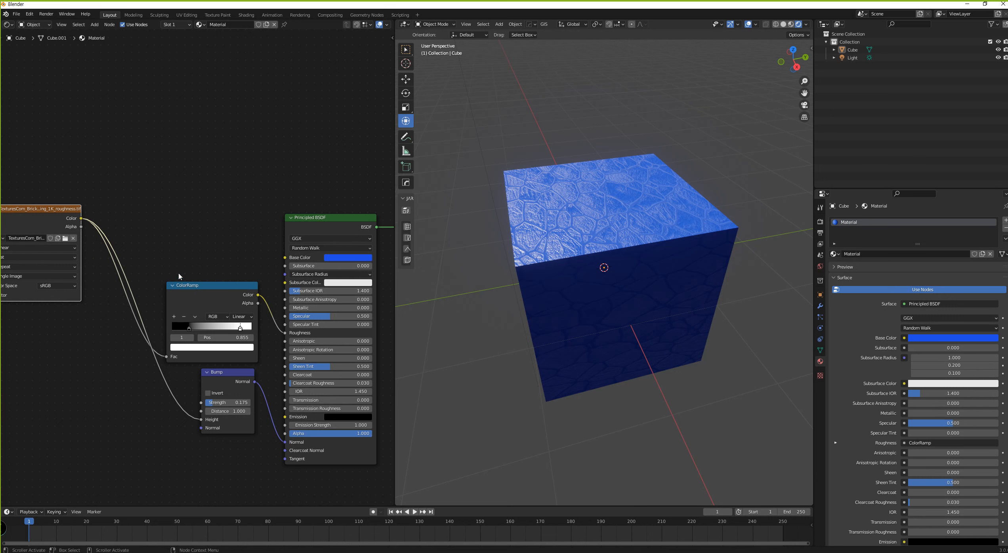
# Step: Connect the image texture's Color to Base Color and insert a MixRGB node on that link, using the texture as Color1
pyautogui.moveTo(84, 219); pyautogui.dragTo(288, 262)
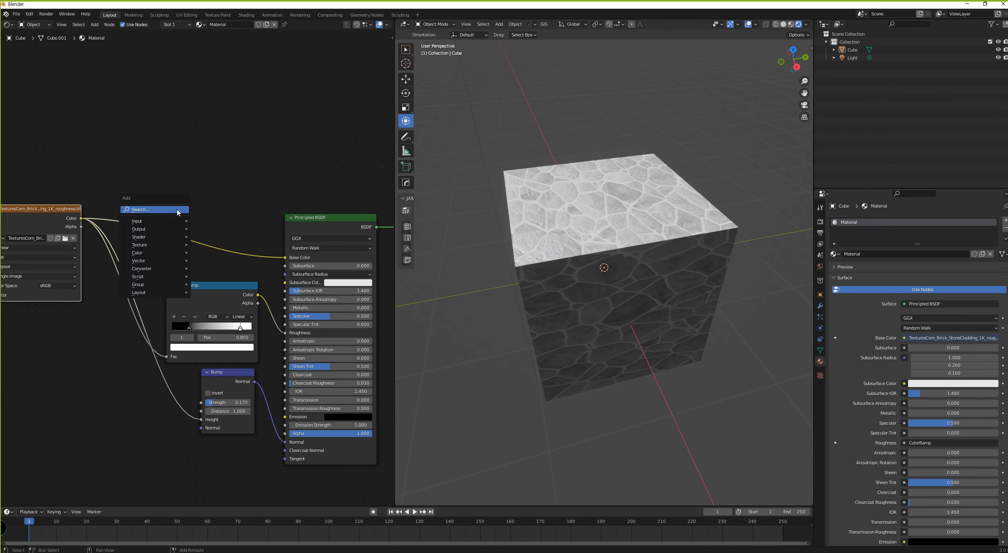
pyautogui.hotkey('shift', 'a')
pyautogui.click(177, 211)
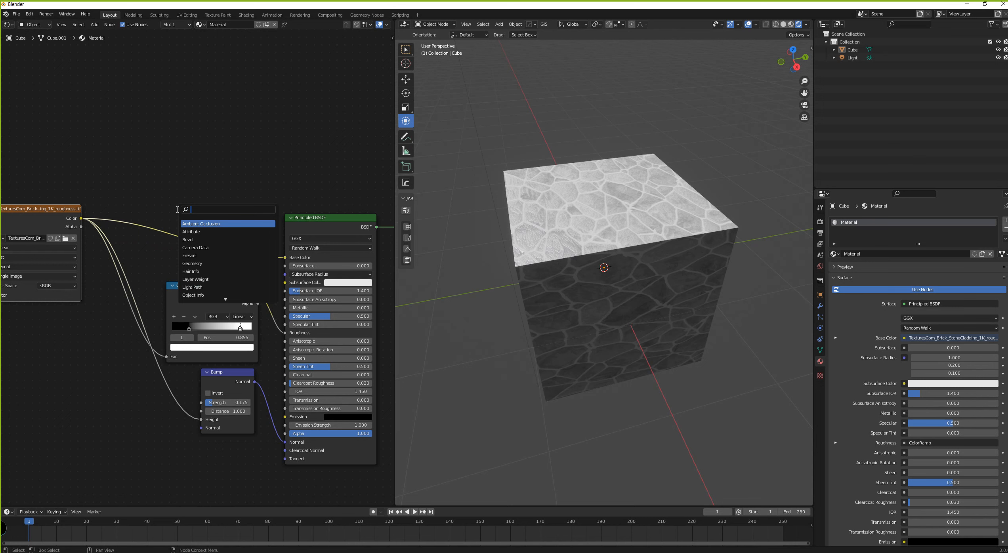
pyautogui.write('mi')
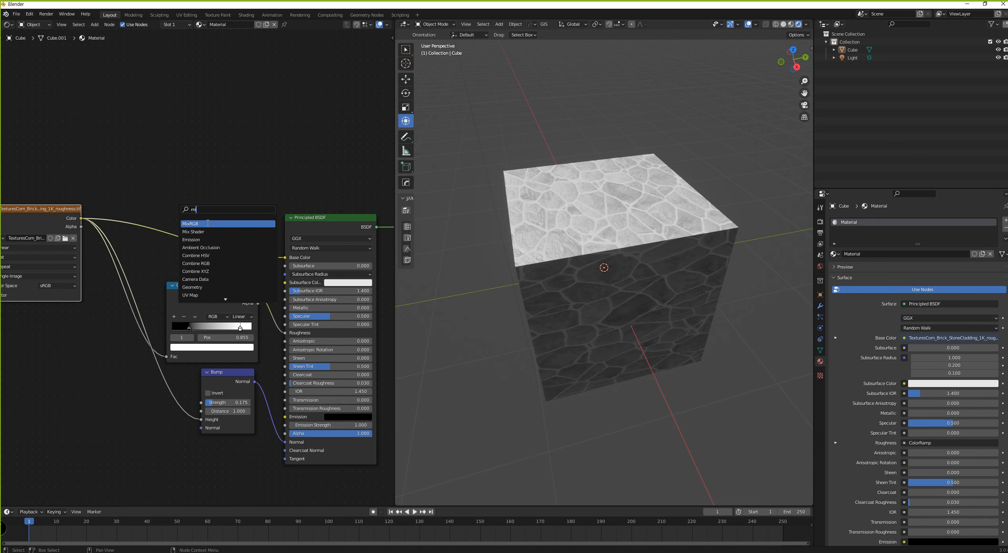
pyautogui.click(215, 224)
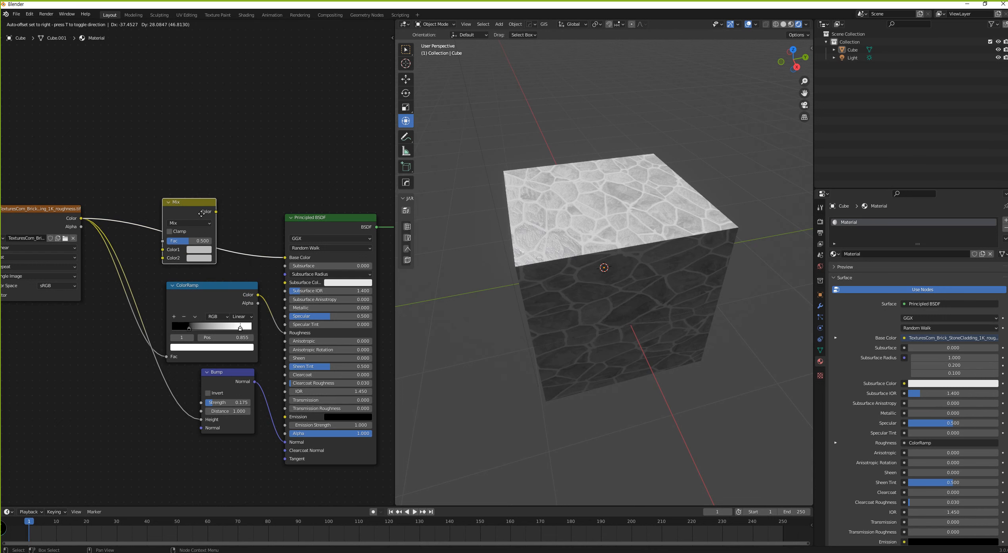
pyautogui.click(212, 206)
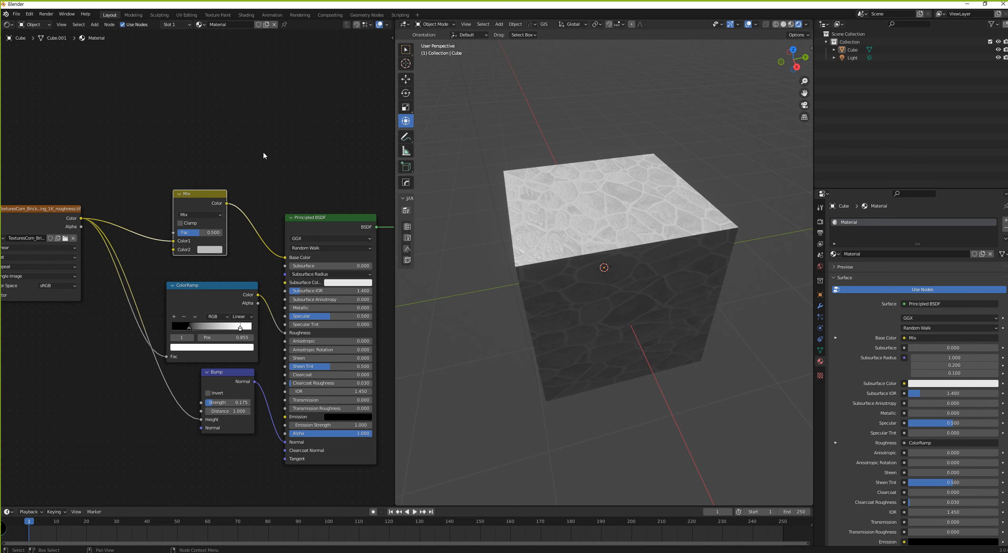
pyautogui.moveTo(207, 198); pyautogui.dragTo(226, 194)
# Step: Keep the Mix blending mode, set Color2 to a blue with hue 0.659 and value 0.500, and set Fac to 1.000
pyautogui.click(229, 212)
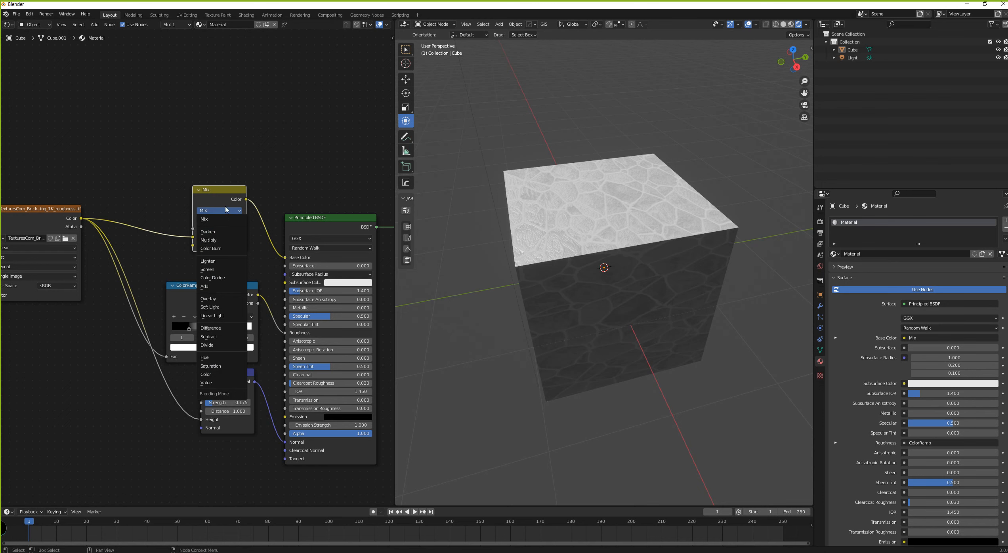
pyautogui.click(218, 190)
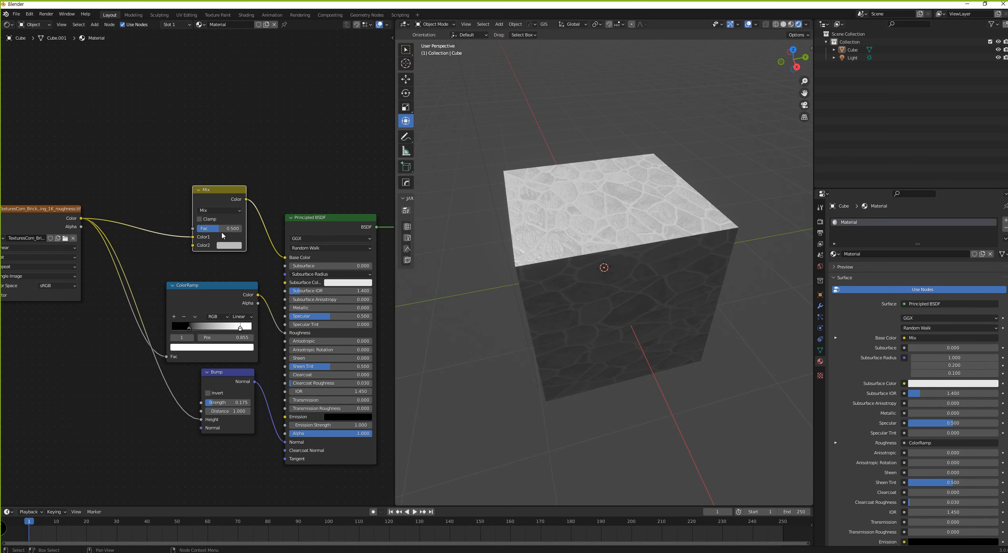
pyautogui.click(229, 246)
pyautogui.moveTo(259, 173); pyautogui.dragTo(265, 151)
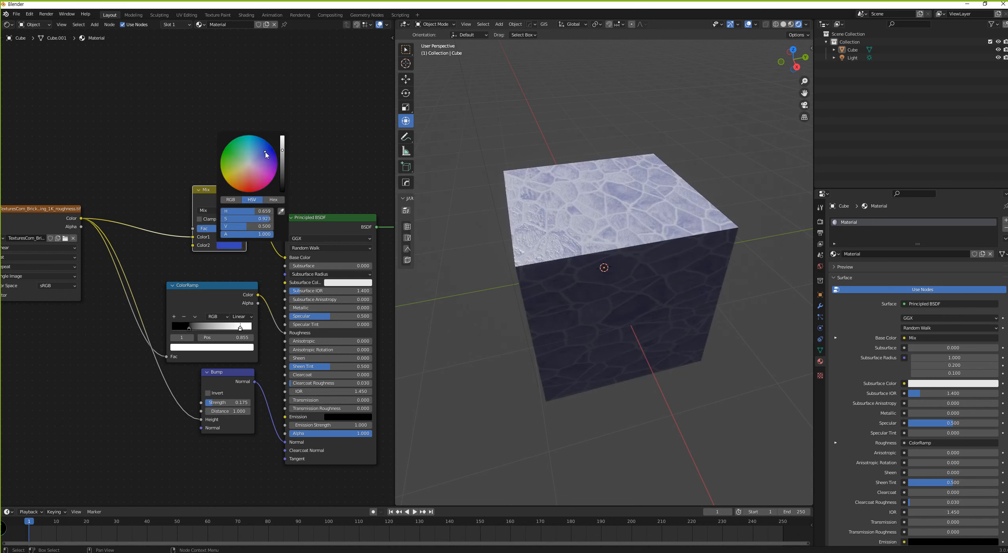
pyautogui.moveTo(212, 229); pyautogui.dragTo(242, 229)
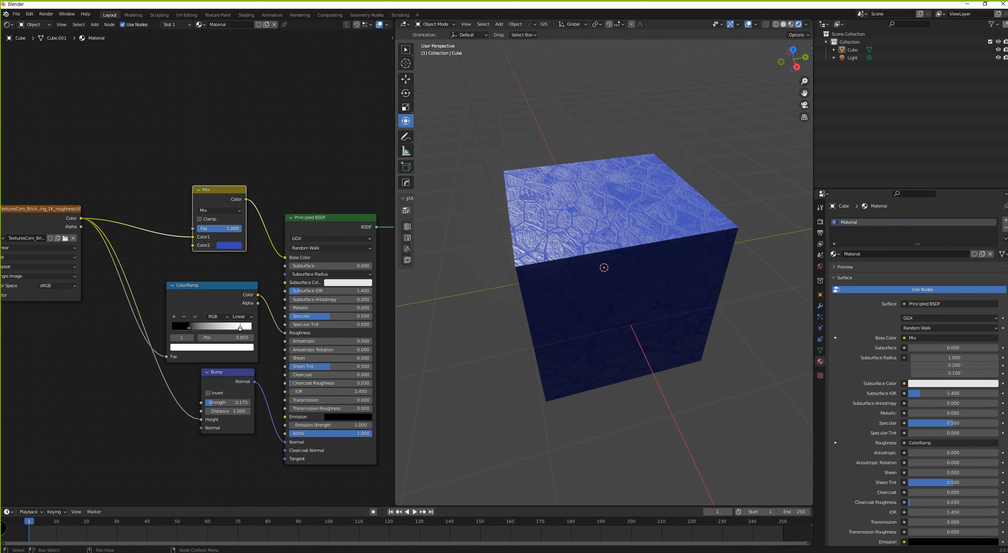
# Step: Preview the raw image texture on the cube, restore the Principled BSDF as the output, and select the Mix node
pyautogui.click(73, 215)
pyautogui.keyDown('ctrl'); pyautogui.keyDown('shift'); pyautogui.click(69, 214); pyautogui.keyUp('shift'); pyautogui.keyUp('ctrl')
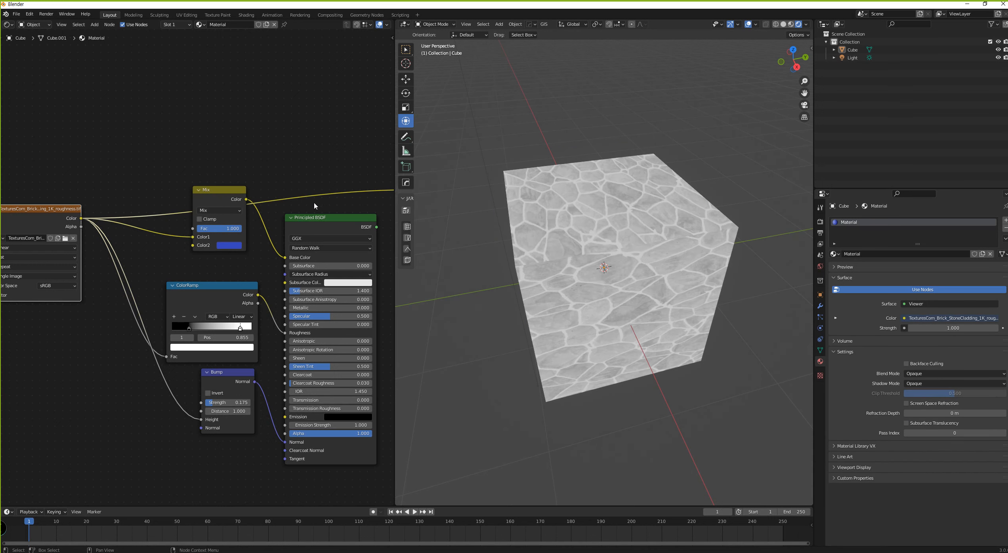
pyautogui.moveTo(290, 210); pyautogui.dragTo(232, 211, button='middle')
pyautogui.keyDown('ctrl'); pyautogui.keyDown('shift'); pyautogui.click(260, 225); pyautogui.keyUp('shift'); pyautogui.keyUp('ctrl')
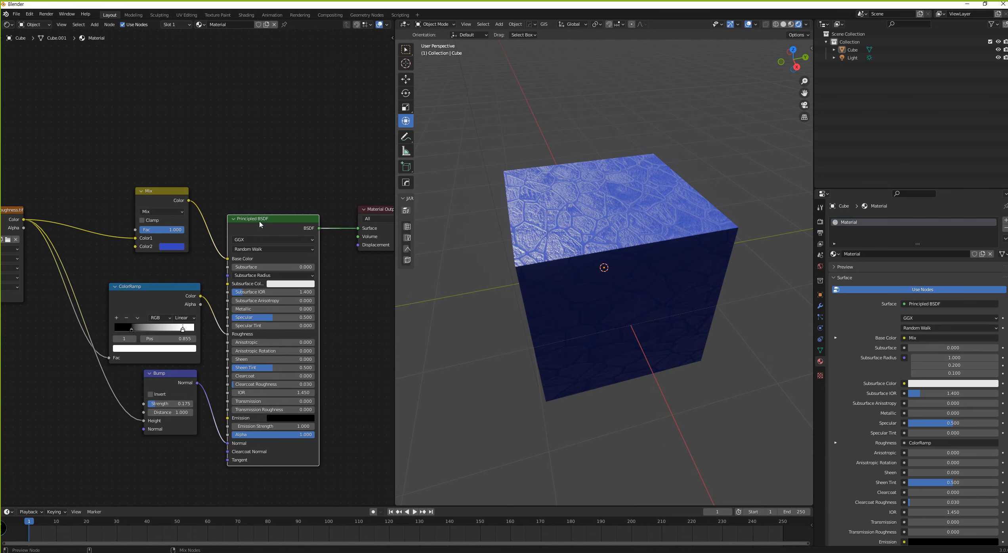
pyautogui.click(164, 194)
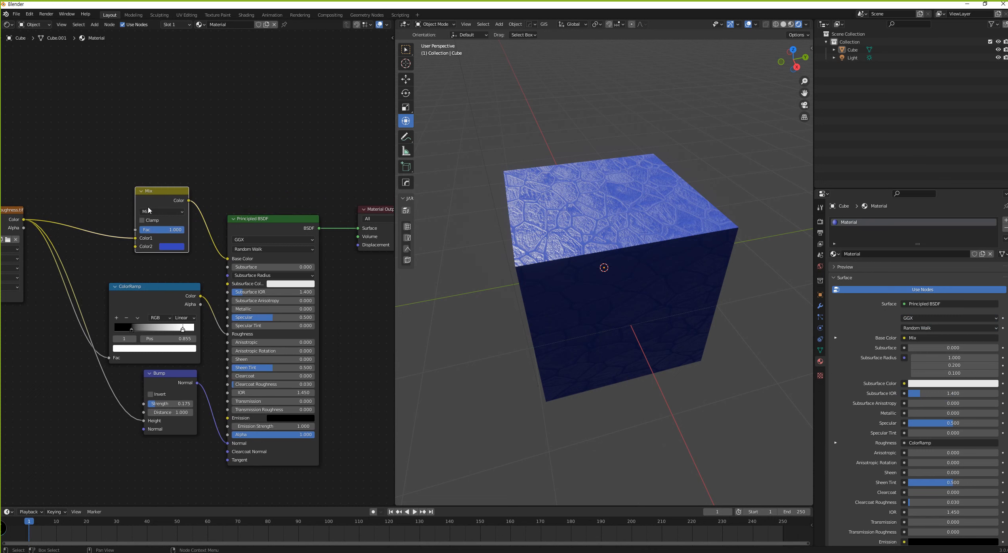
# Step: Bypass the Mix node by linking the texture's Color straight to Base Color, move Mix clear, and drop it back onto that link
pyautogui.keyDown('ctrl'); pyautogui.moveTo(127, 224); pyautogui.dragTo(136, 248, button='right'); pyautogui.keyUp('ctrl')
pyautogui.keyDown('ctrl'); pyautogui.moveTo(220, 207); pyautogui.dragTo(206, 248, button='right'); pyautogui.keyUp('ctrl')
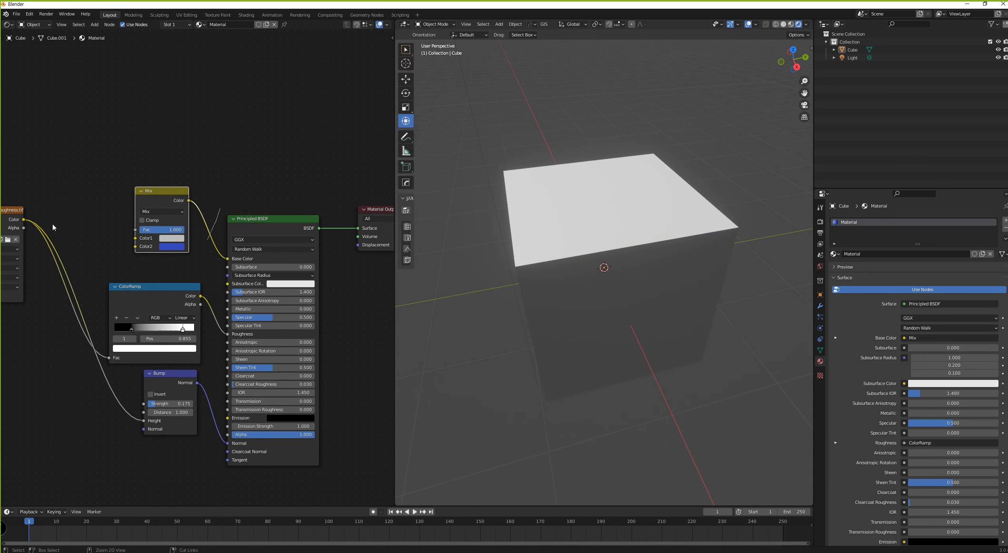
pyautogui.moveTo(24, 219)
pyautogui.mouseDown()
pyautogui.moveTo(85, 223)
pyautogui.moveTo(228, 258)
pyautogui.mouseUp()
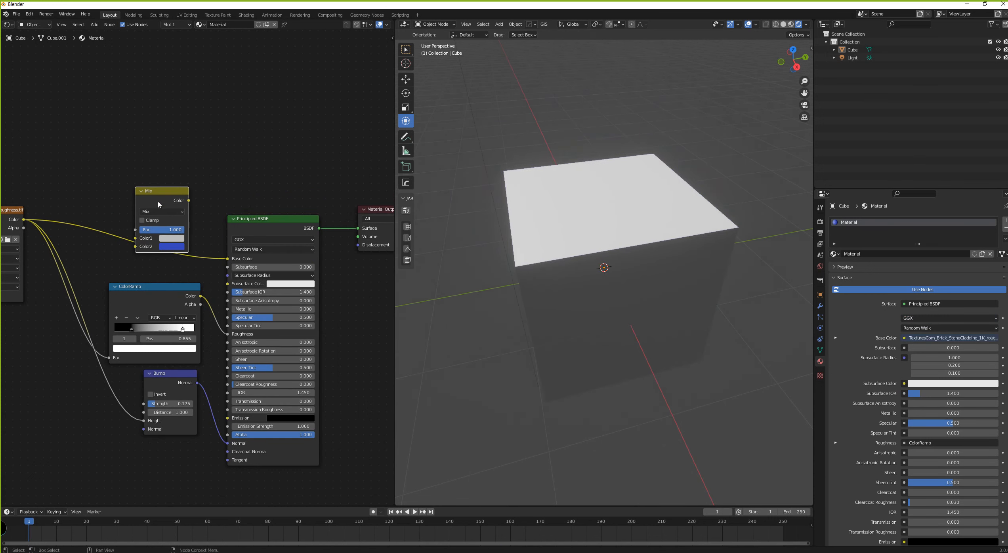
pyautogui.moveTo(154, 194); pyautogui.dragTo(174, 122)
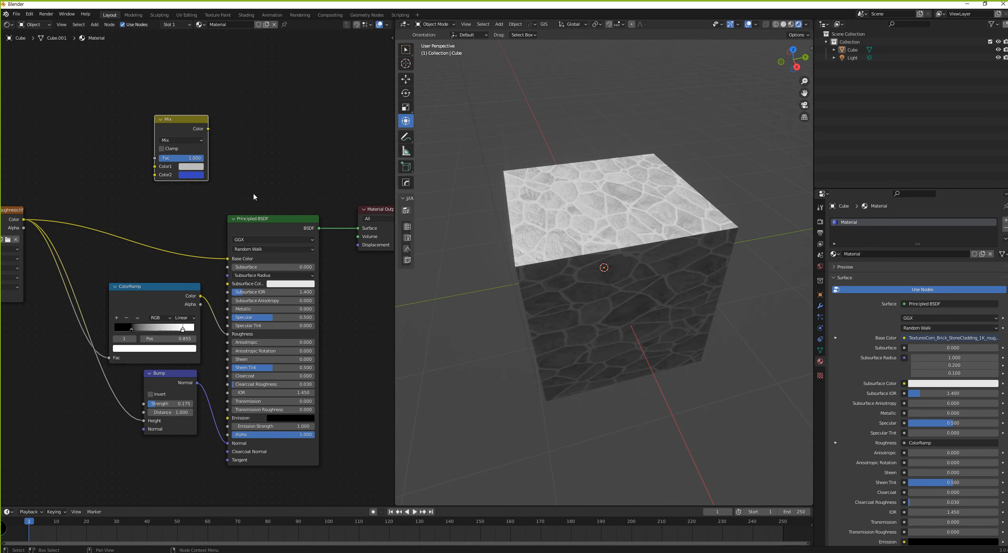
pyautogui.moveTo(189, 129); pyautogui.dragTo(166, 203)
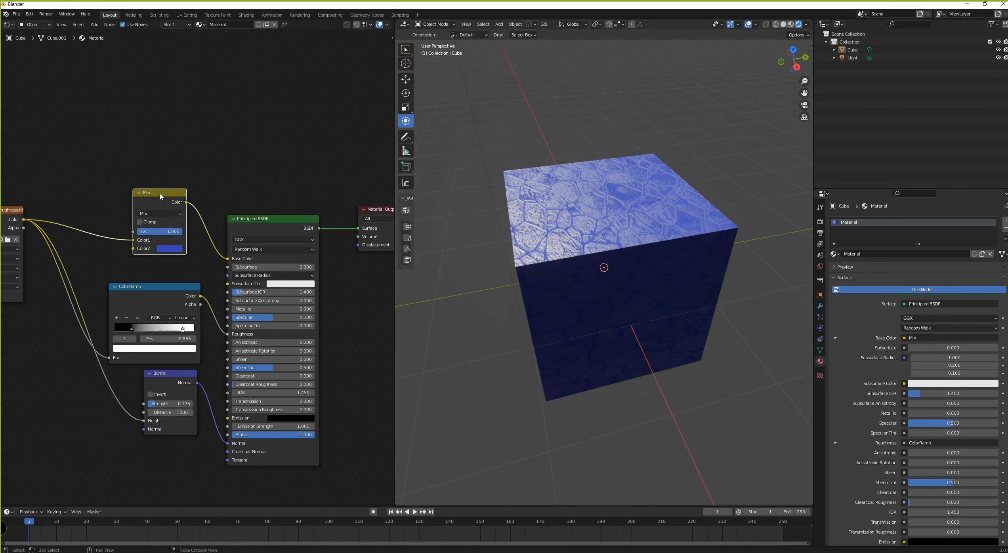
# Step: Set the Mix node's blending mode to Multiply and examine the cube's top face up close
pyautogui.click(180, 249)
pyautogui.click(158, 214)
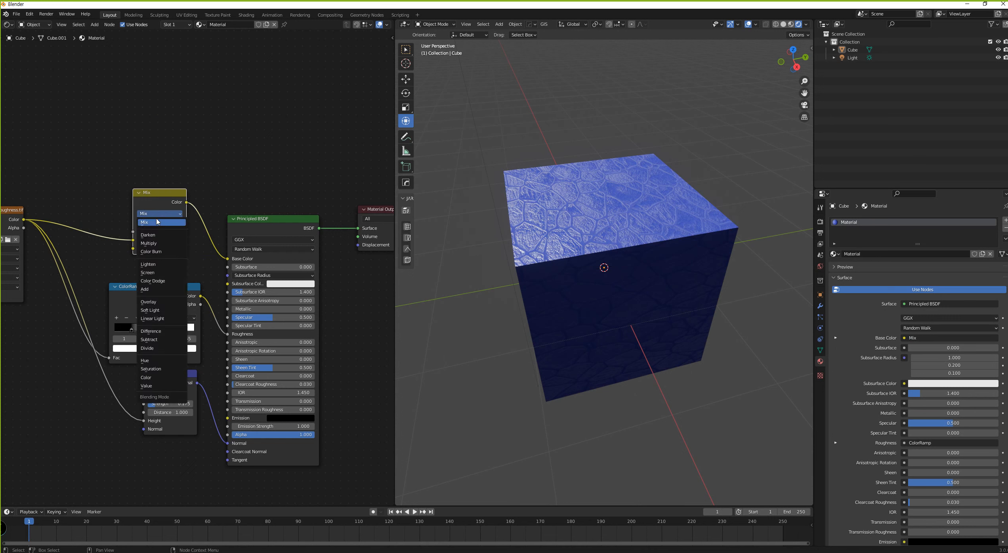
pyautogui.click(158, 243)
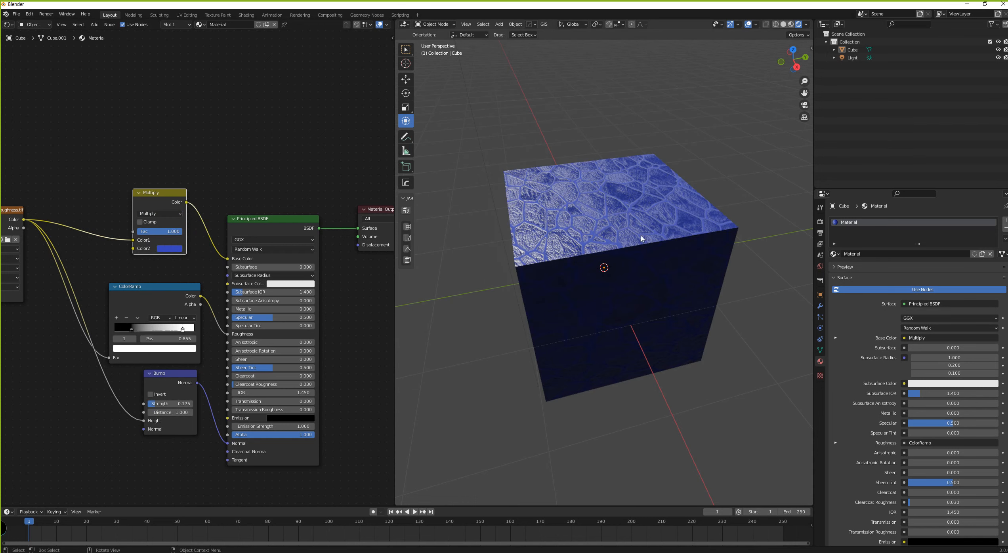
pyautogui.moveTo(618, 238); pyautogui.dragTo(601, 258, button='middle')
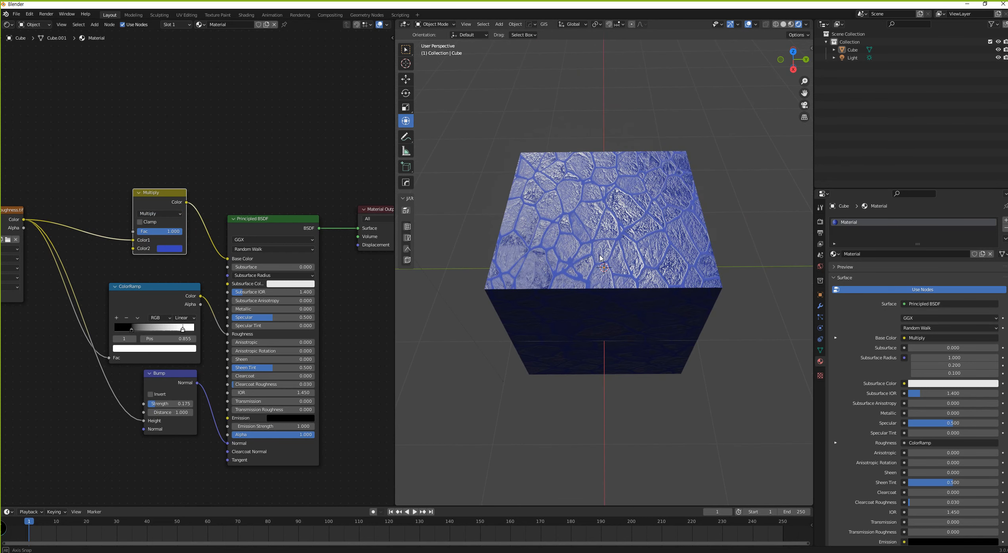
pyautogui.scroll(2, 600, 259)
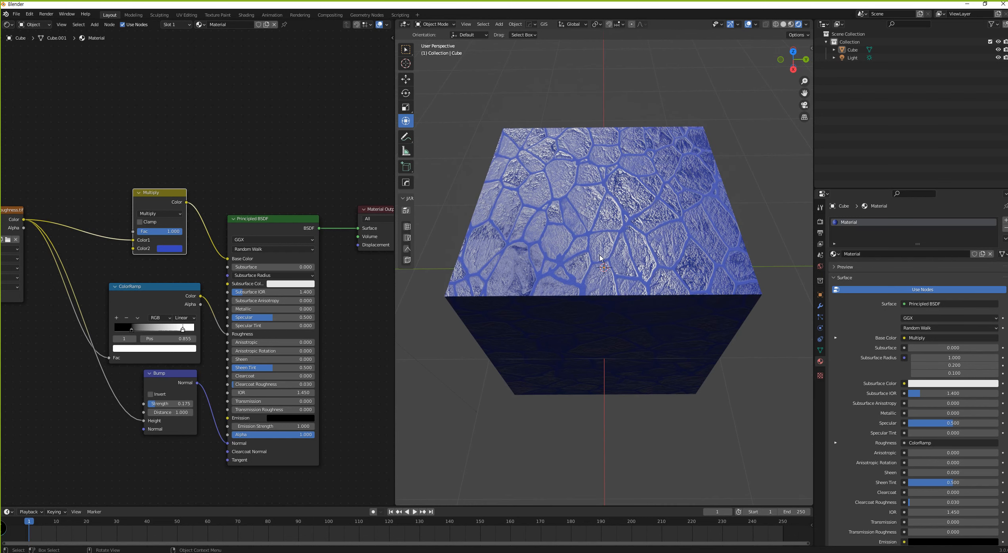
# Step: Compare blending modes by switching the node to Mix and back to Multiply, checking the cube from several sides
pyautogui.click(160, 213)
pyautogui.click(161, 222)
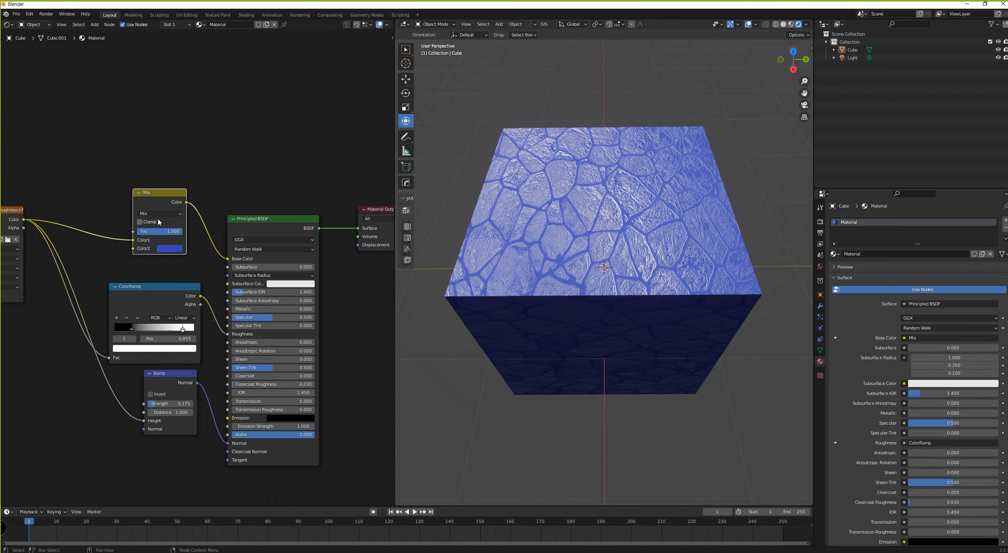
pyautogui.click(166, 215)
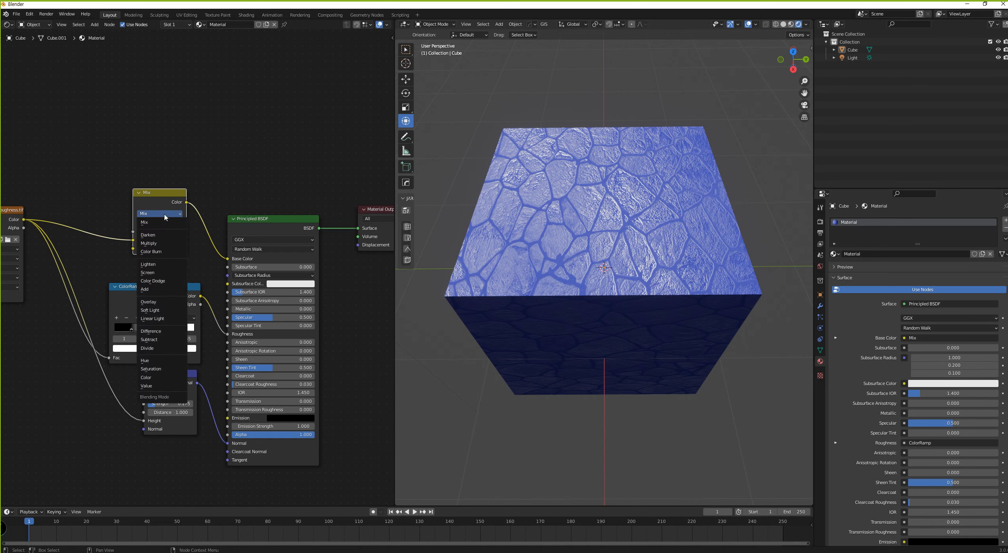
pyautogui.click(148, 243)
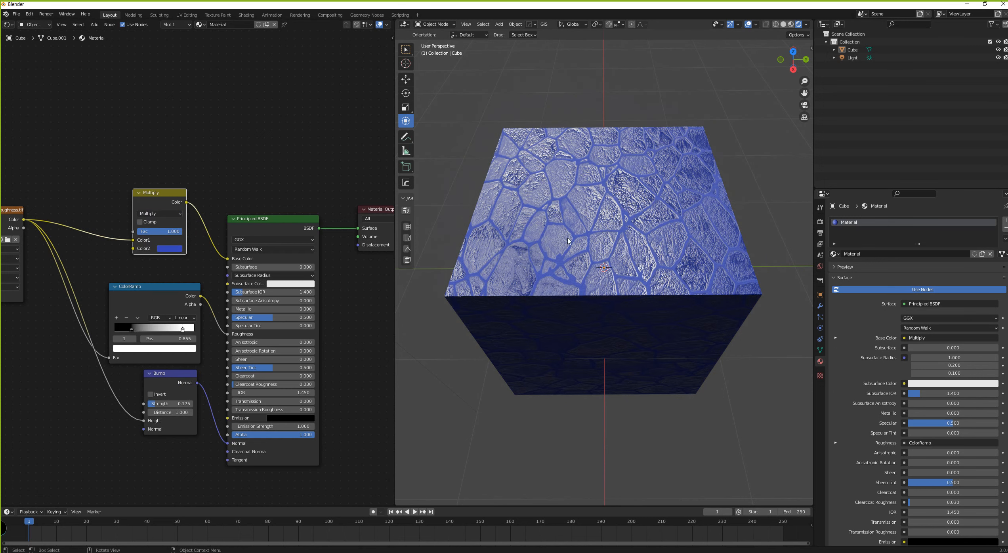
pyautogui.moveTo(587, 222); pyautogui.dragTo(612, 226, button='middle')
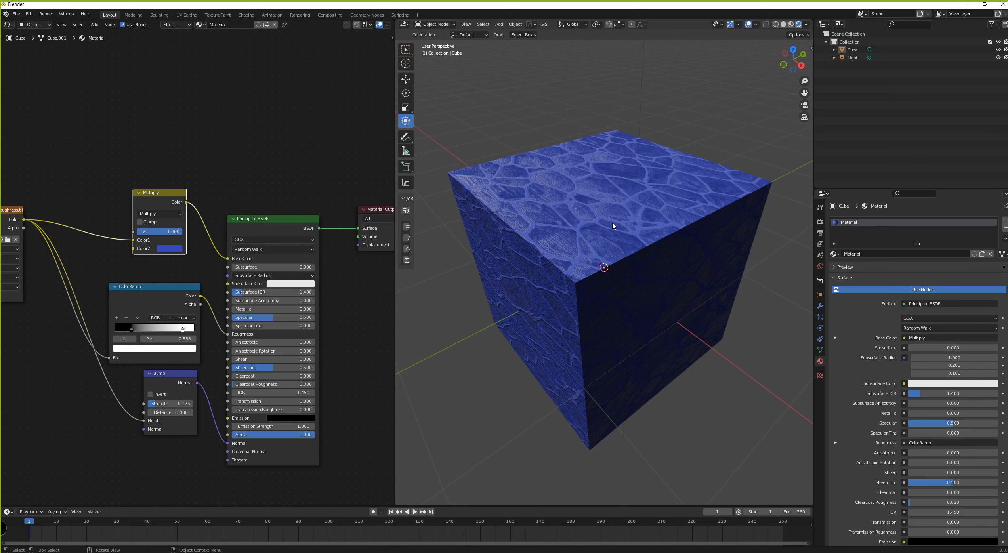
pyautogui.moveTo(613, 227); pyautogui.dragTo(575, 222, button='middle')
# Step: Change the color mixing node's blending mode to Screen and keep Fac at 1.000
pyautogui.click(158, 214)
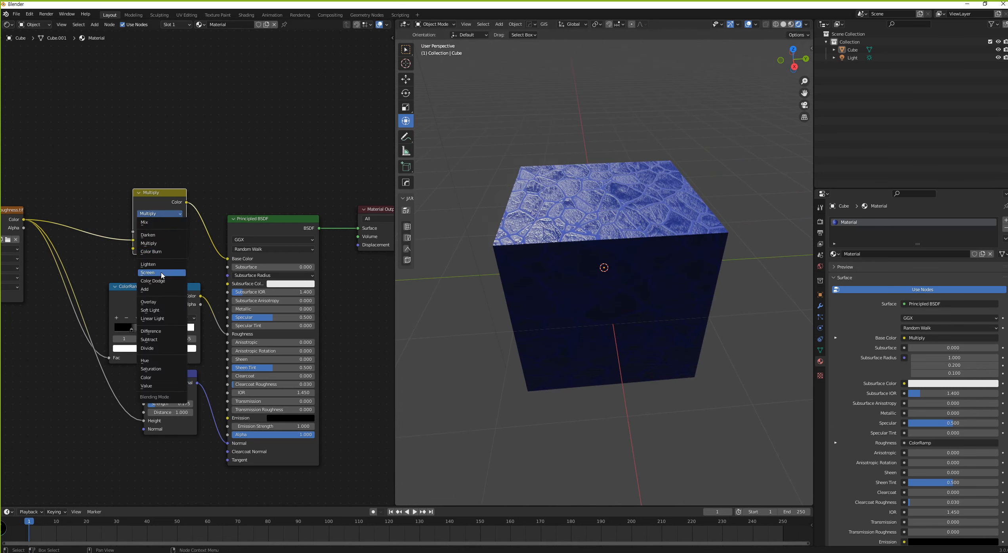
pyautogui.click(185, 275)
pyautogui.moveTo(556, 270); pyautogui.dragTo(594, 274, button='middle')
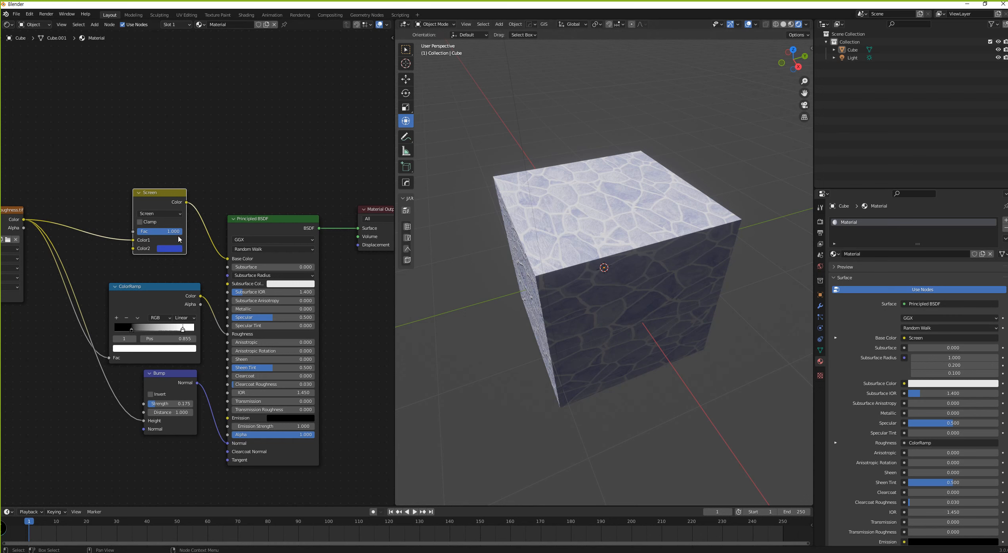
pyautogui.moveTo(175, 232)
pyautogui.mouseDown()
pyautogui.moveTo(139, 232)
pyautogui.moveTo(183, 231)
pyautogui.mouseUp()
# Step: Shift Color2 to a violet-blue and change the blending mode to Color Dodge
pyautogui.click(172, 249)
pyautogui.moveTo(212, 175)
pyautogui.mouseDown()
pyautogui.moveTo(191, 193)
pyautogui.moveTo(181, 142)
pyautogui.moveTo(212, 184)
pyautogui.moveTo(200, 174)
pyautogui.moveTo(217, 162)
pyautogui.mouseUp()
pyautogui.click(157, 214)
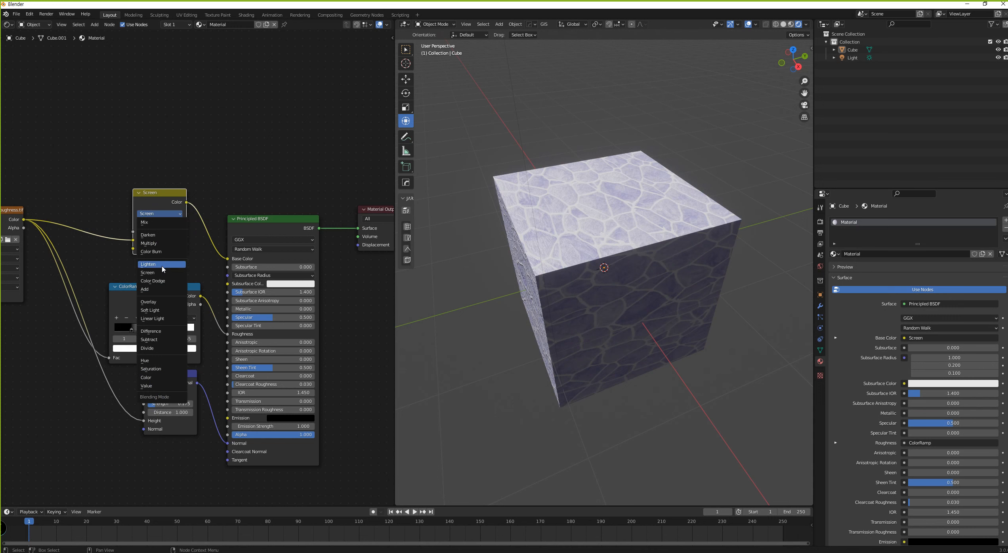
pyautogui.click(158, 284)
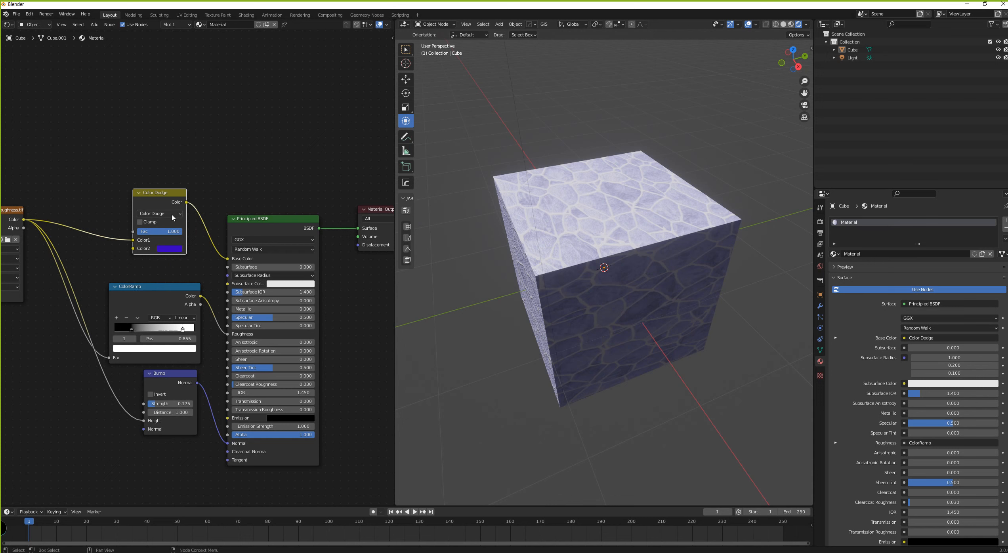
# Step: Try a duplicate of the stone roughness texture as Color2 of the Color Dodge node, and delete the duplicate
pyautogui.moveTo(164, 193)
pyautogui.mouseDown()
pyautogui.moveTo(162, 149)
pyautogui.moveTo(162, 162)
pyautogui.mouseUp()
pyautogui.moveTo(130, 222); pyautogui.dragTo(236, 263, button='middle')
pyautogui.click(100, 254)
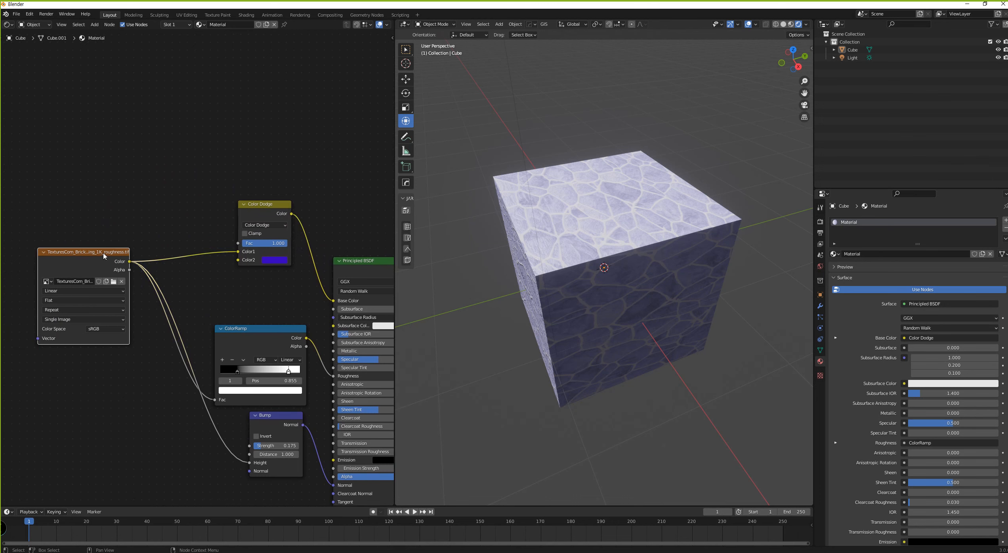
pyautogui.hotkey('shift', 'd')
pyautogui.click(97, 105)
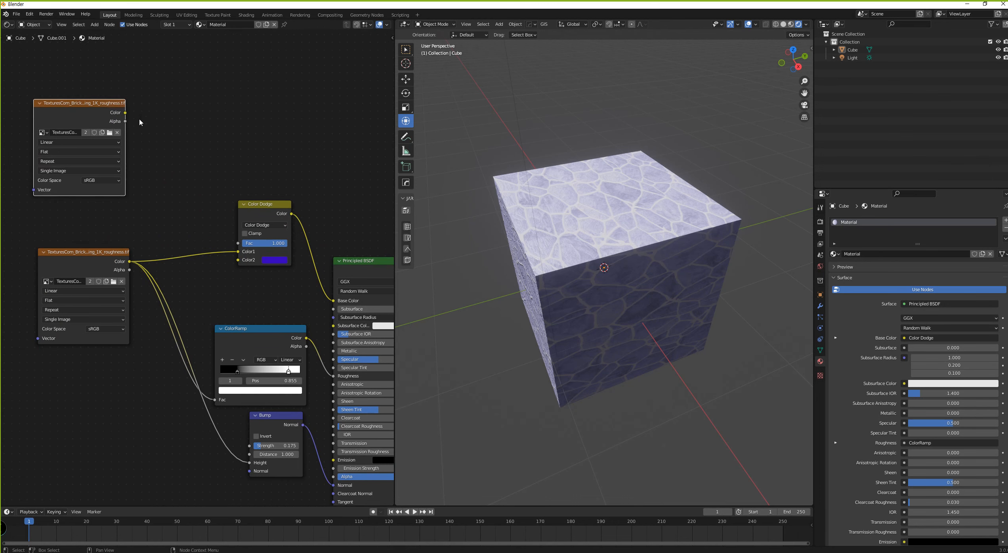
pyautogui.moveTo(125, 113); pyautogui.dragTo(238, 260)
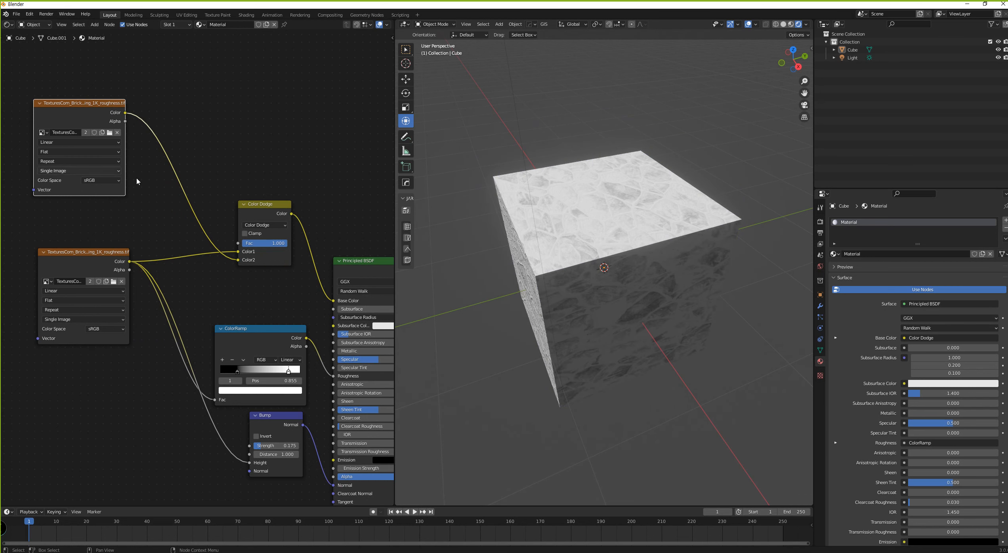
pyautogui.press('x')
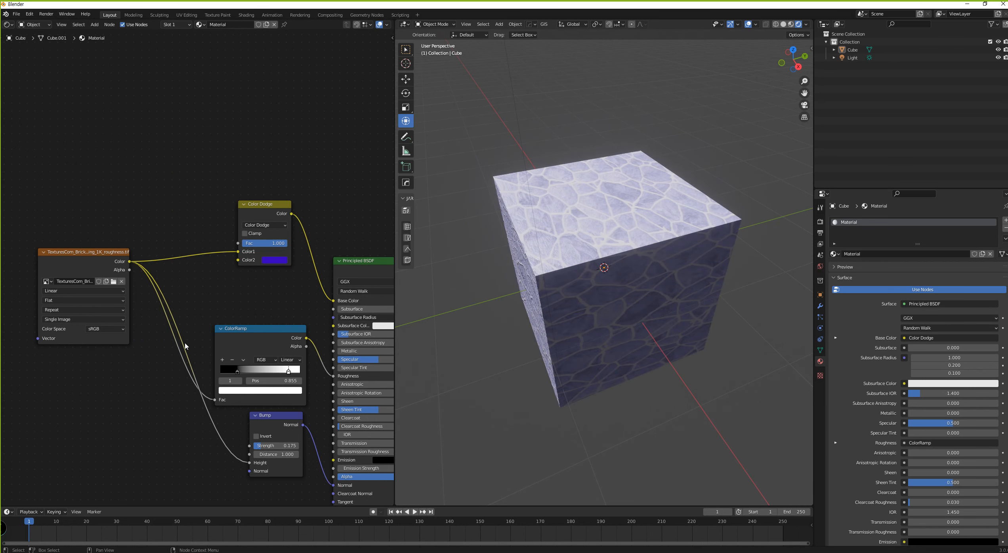
# Step: Bring TexturesCom_LeatherArmor_1K_albedo from File Explorer into the node tree and connect its Color to Color2 of the Color Dodge node
pyautogui.hotkey('alt', 'Tab')
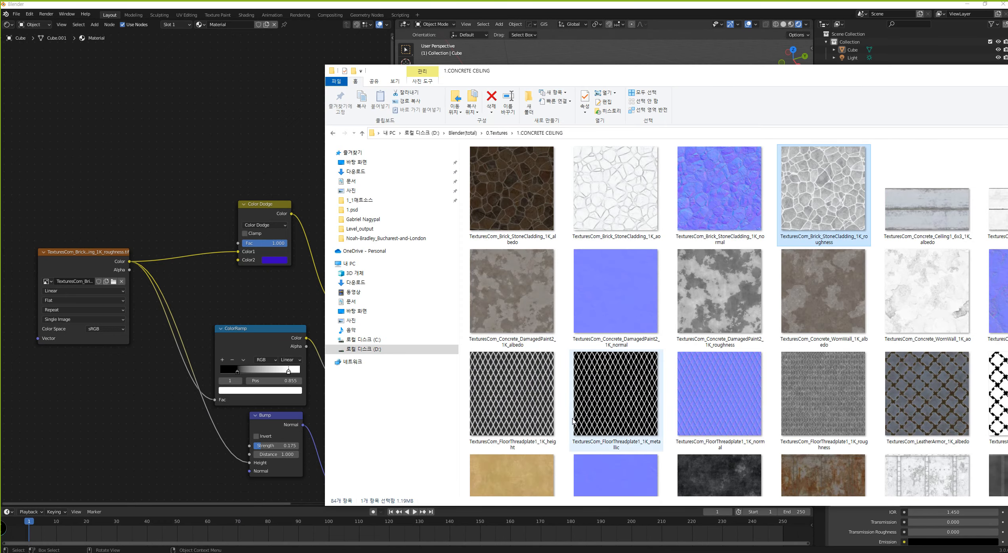
pyautogui.click(919, 404)
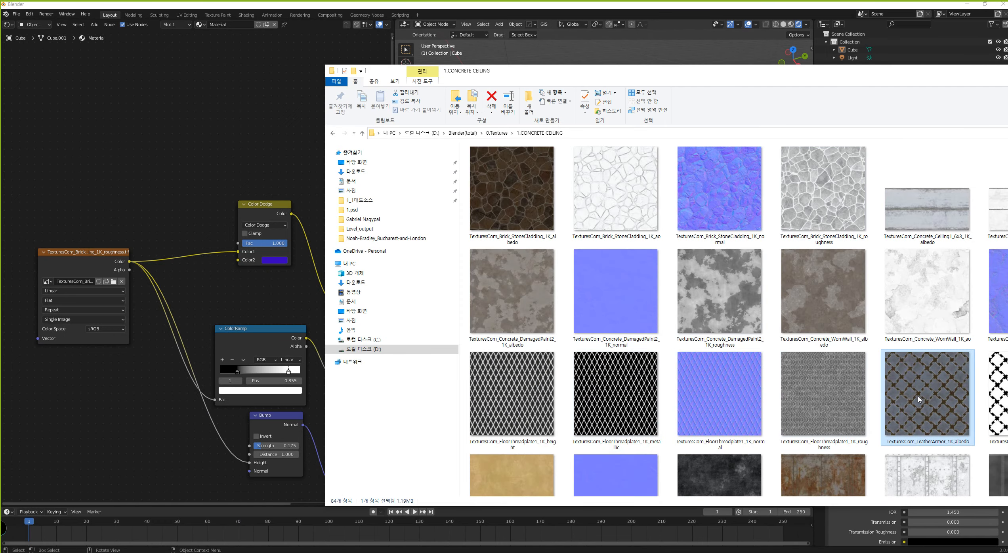
pyautogui.moveTo(927, 404); pyautogui.dragTo(23, 108)
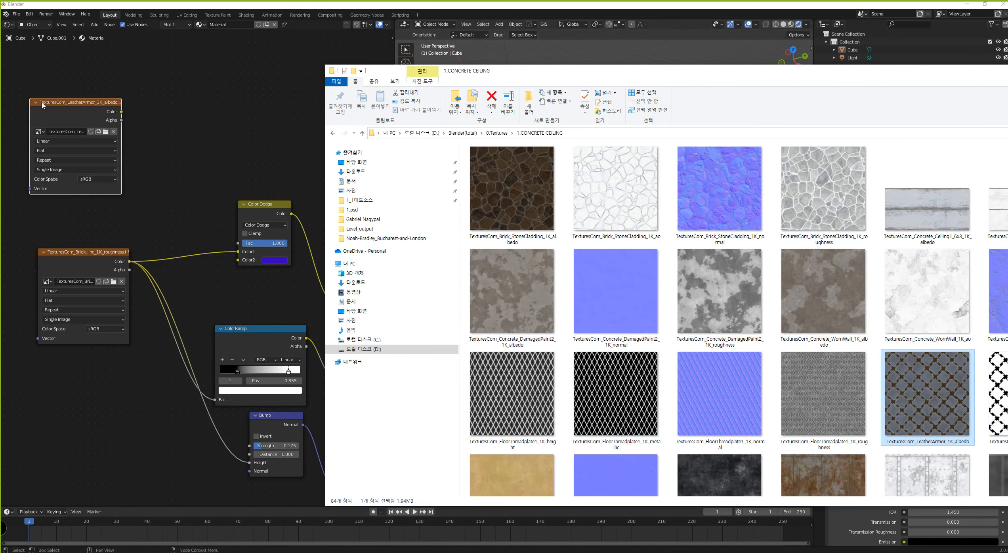
pyautogui.moveTo(121, 112)
pyautogui.mouseDown()
pyautogui.moveTo(153, 181)
pyautogui.moveTo(237, 260)
pyautogui.mouseUp()
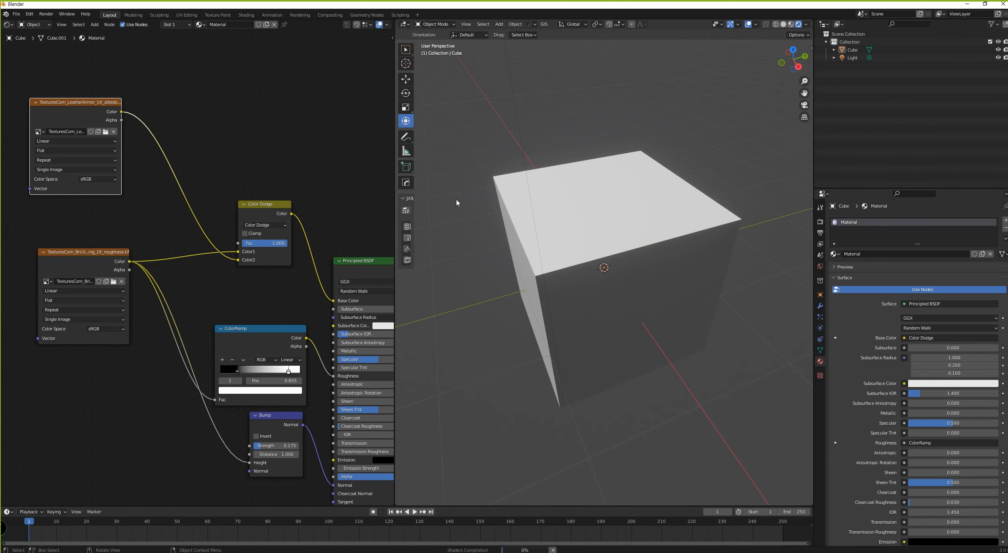
pyautogui.moveTo(456, 203); pyautogui.dragTo(583, 240, button='middle')
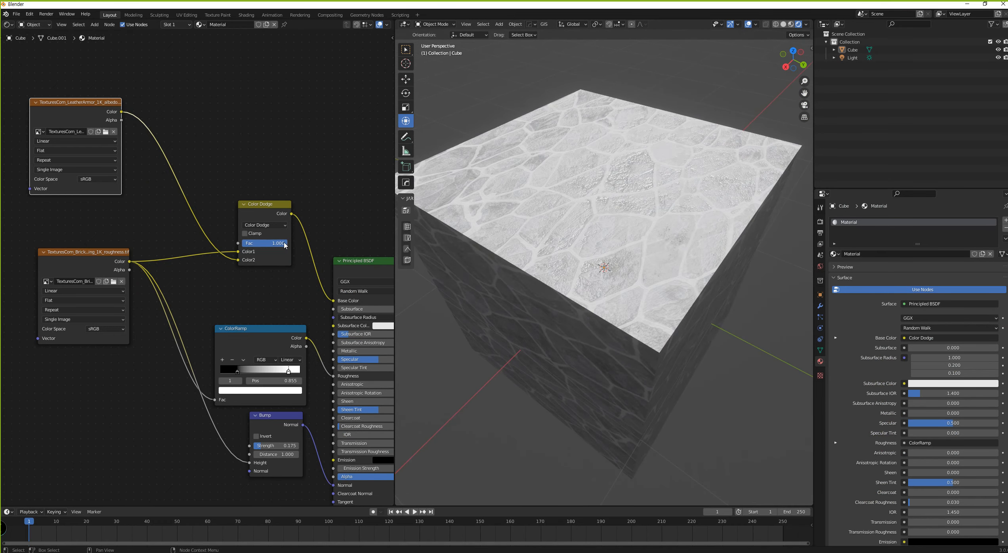
# Step: Set the blending node to Mix with Fac at 1.000 and inspect the leather armor texture on the cube
pyautogui.moveTo(277, 243)
pyautogui.mouseDown()
pyautogui.moveTo(242, 243)
pyautogui.moveTo(288, 243)
pyautogui.mouseUp()
pyautogui.click(265, 225)
pyautogui.click(256, 212)
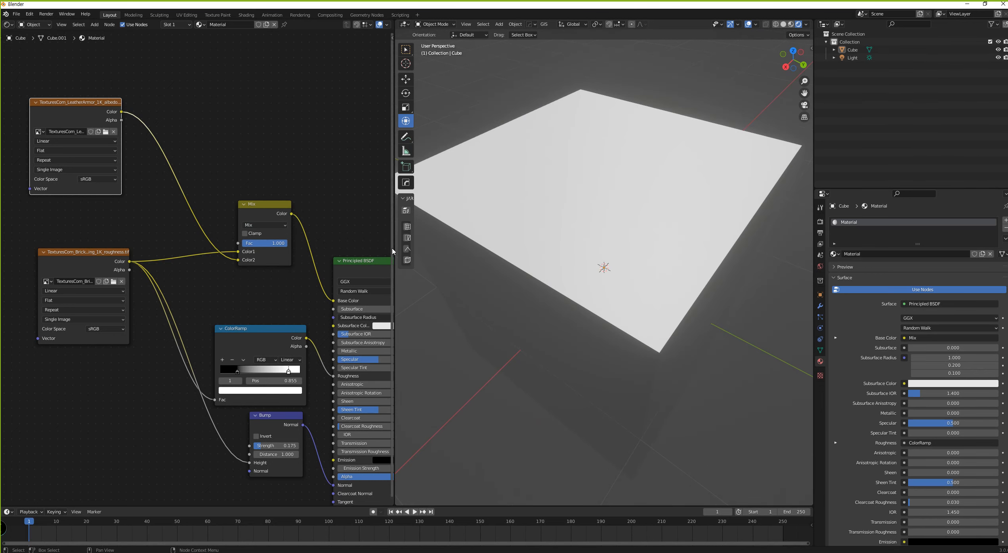
pyautogui.moveTo(616, 251); pyautogui.dragTo(686, 247, button='middle')
pyautogui.scroll(-3, 673, 248)
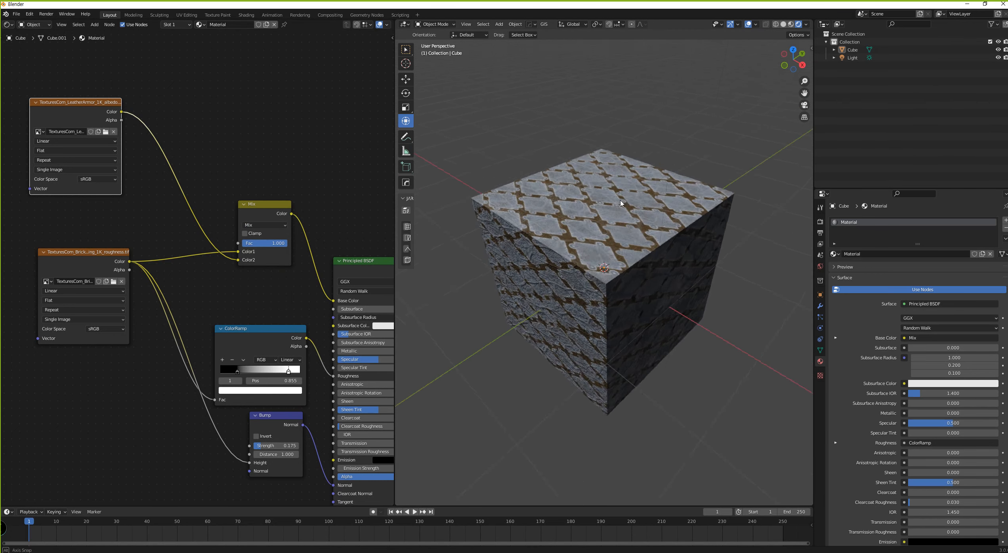
pyautogui.scroll(8, 626, 200)
pyautogui.moveTo(626, 200); pyautogui.dragTo(544, 216, button='middle')
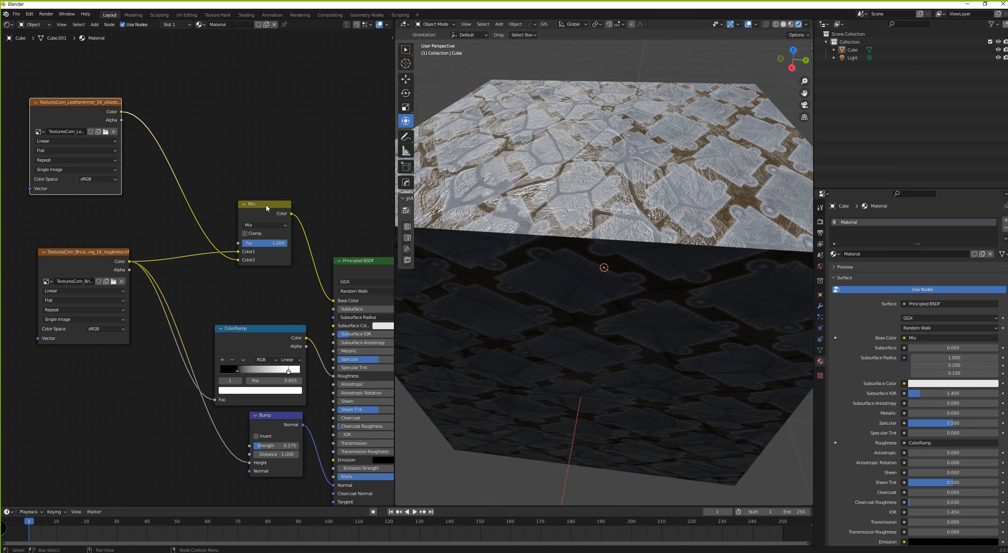
# Step: Nudge the existing Mix node and add a second, unconnected MixRGB node above it
pyautogui.moveTo(266, 207)
pyautogui.mouseDown()
pyautogui.moveTo(236, 174)
pyautogui.moveTo(261, 193)
pyautogui.moveTo(288, 164)
pyautogui.moveTo(227, 169)
pyautogui.moveTo(243, 202)
pyautogui.moveTo(263, 207)
pyautogui.mouseUp()
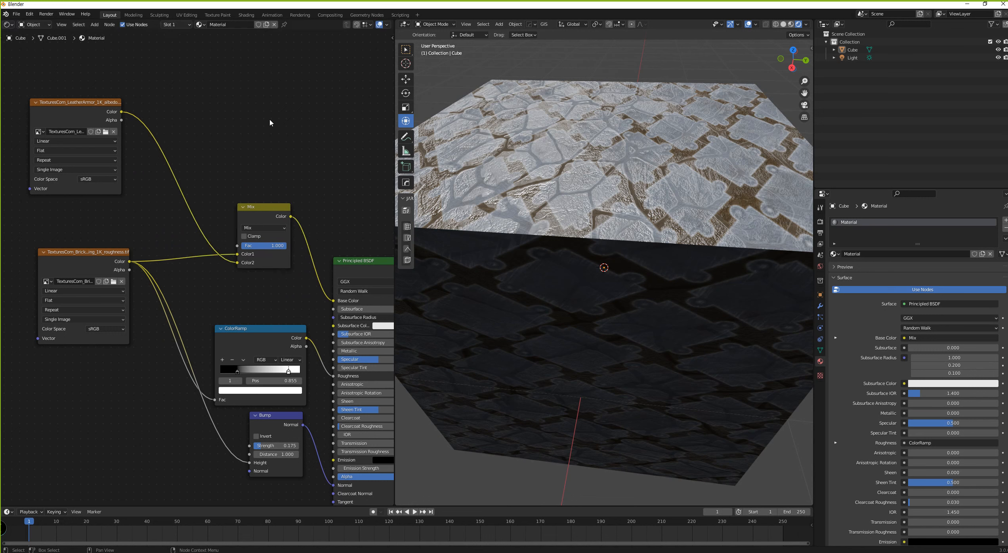
pyautogui.hotkey('shift', 'a')
pyautogui.click(270, 119)
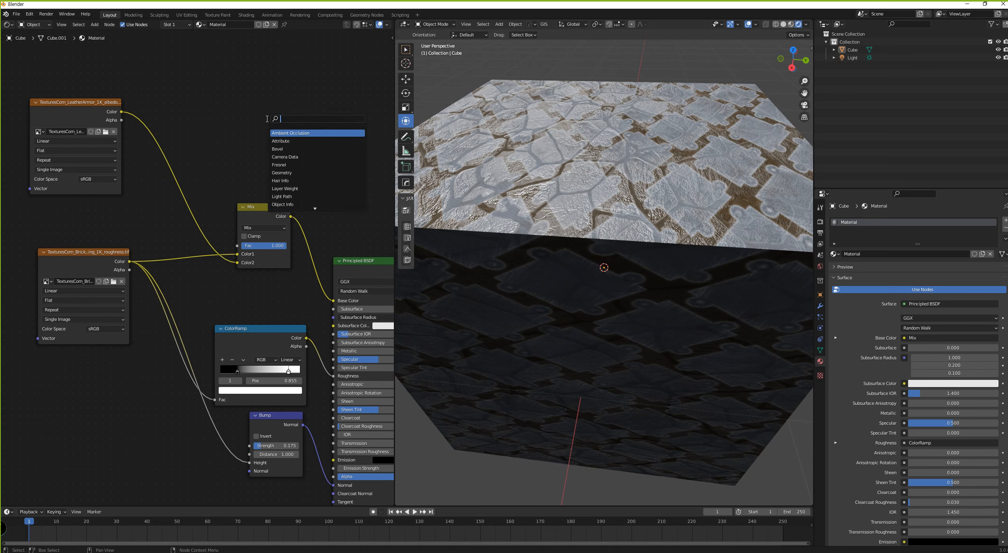
pyautogui.write('mi')
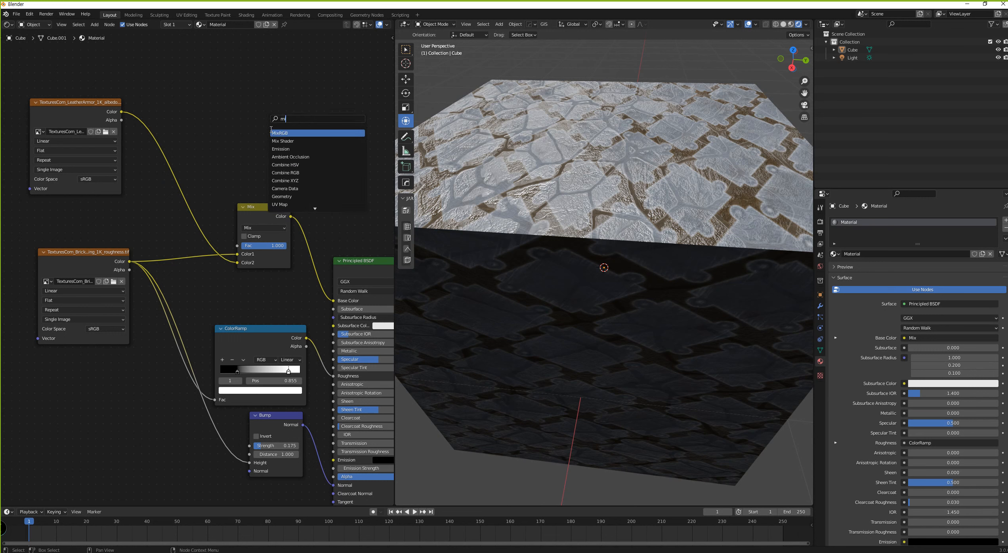
pyautogui.press('Return')
pyautogui.click(269, 104)
# Step: Add a Mix Shader node above the new MixRGB node for comparison, and delete it again
pyautogui.hotkey('shift', 'a')
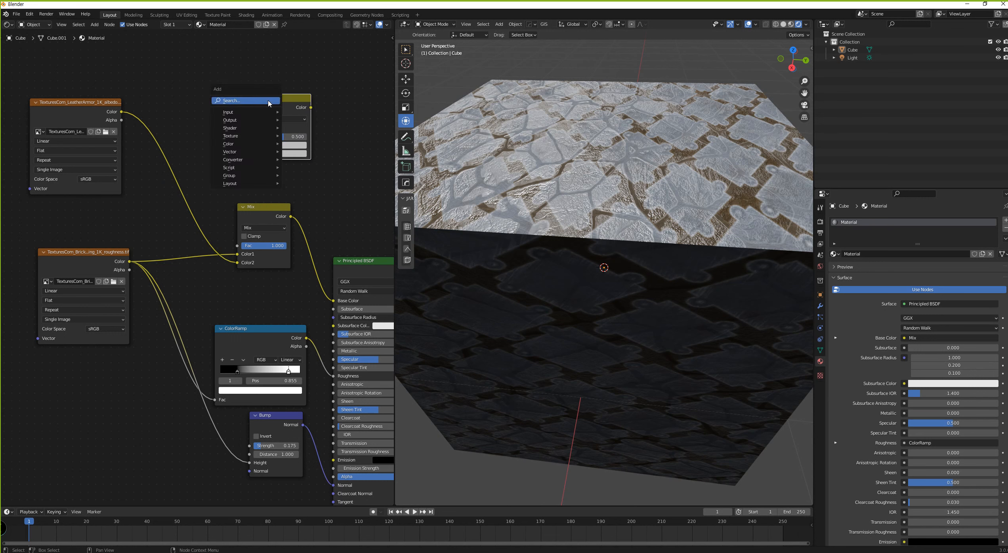
pyautogui.click(268, 101)
pyautogui.write('mix')
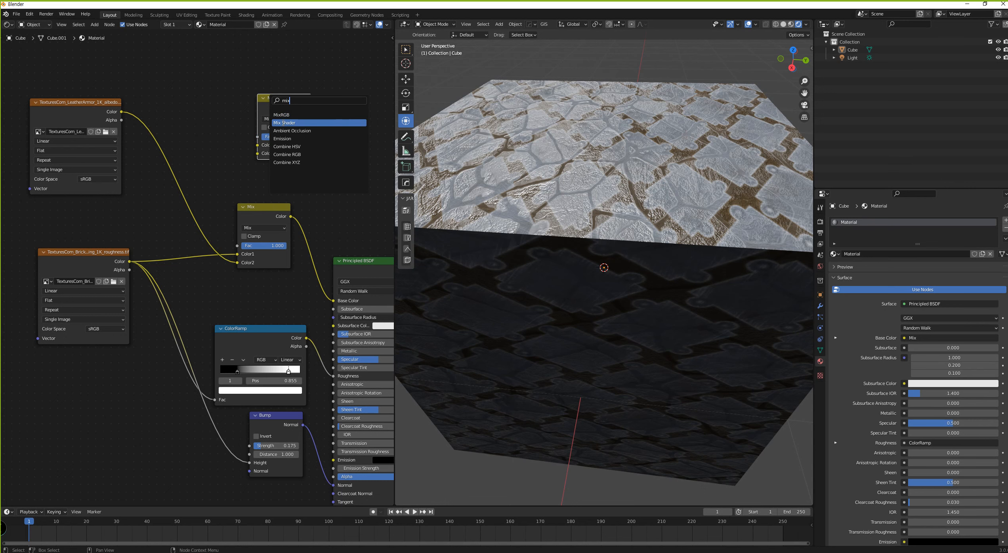
pyautogui.click(284, 123)
pyautogui.click(294, 120)
pyautogui.moveTo(295, 119); pyautogui.dragTo(273, 180, button='middle')
pyautogui.scroll(-3, 249, 214)
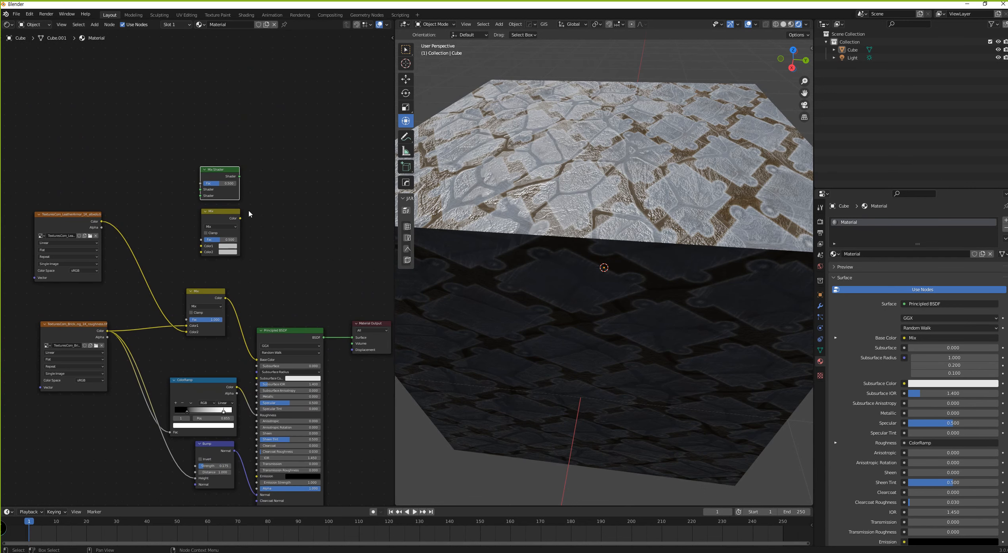
pyautogui.moveTo(249, 214); pyautogui.dragTo(238, 208, button='middle')
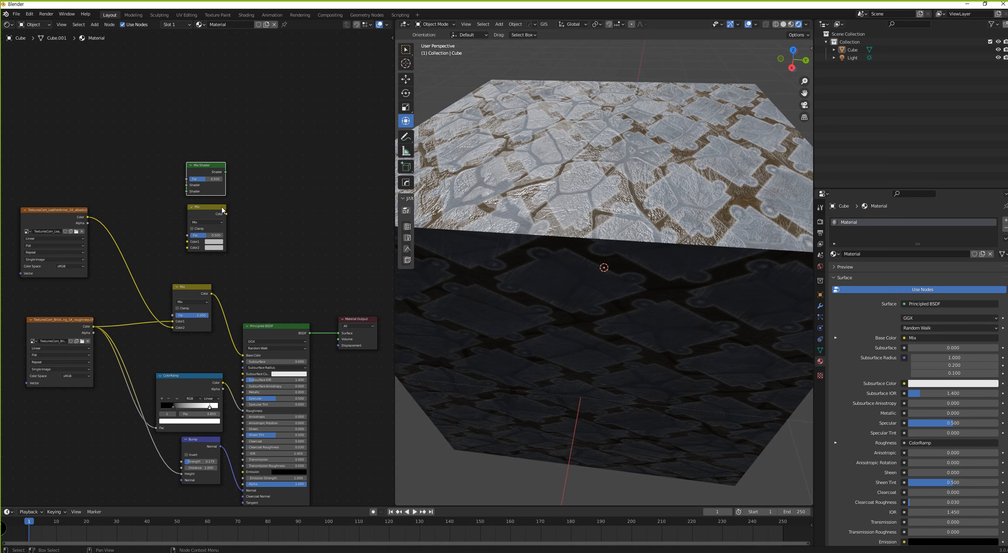
pyautogui.press('x')
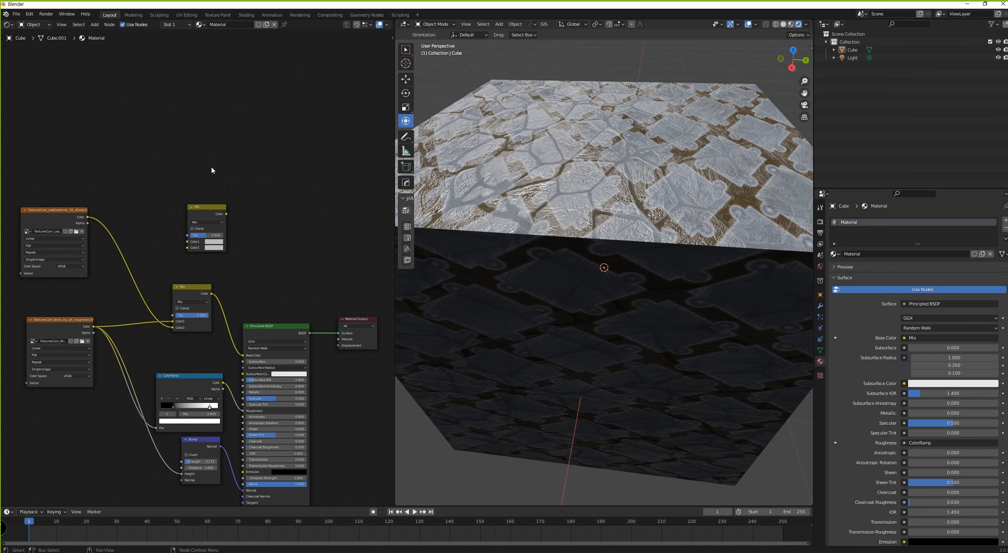
# Step: Select the unconnected MixRGB node and view the whole cube from an angle
pyautogui.scroll(1, 233, 231)
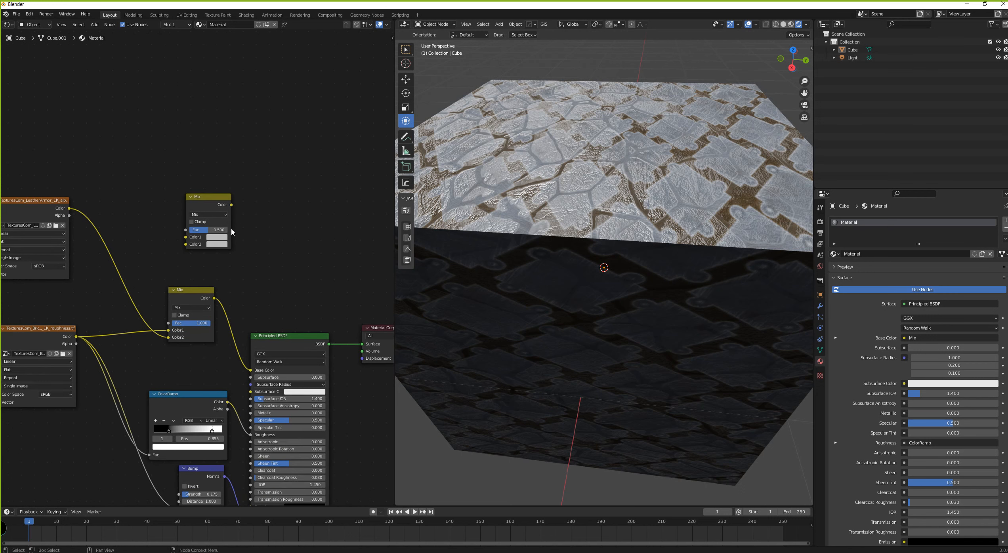
pyautogui.click(191, 201)
pyautogui.scroll(-1, 206, 220)
pyautogui.moveTo(515, 277); pyautogui.dragTo(449, 259, button='middle')
pyautogui.scroll(-5, 449, 259)
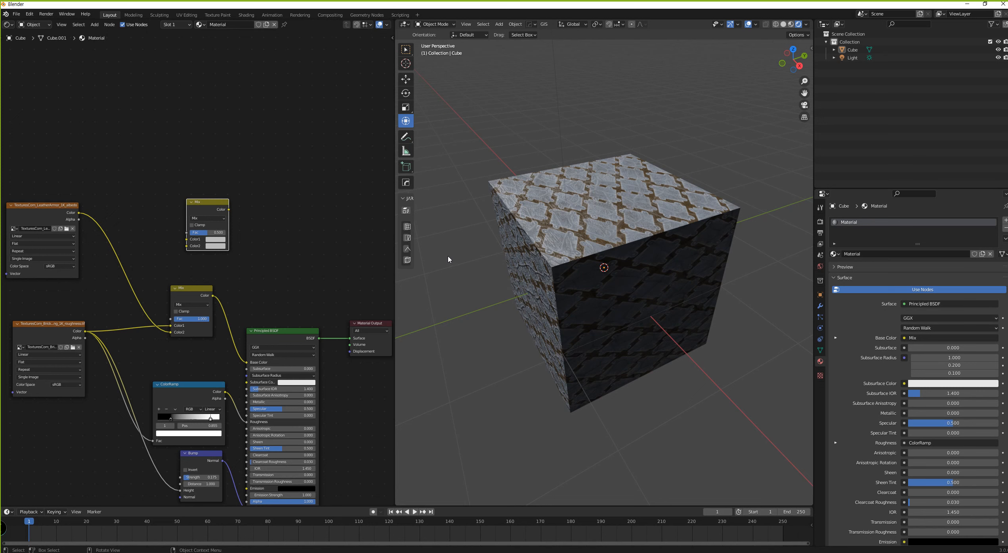